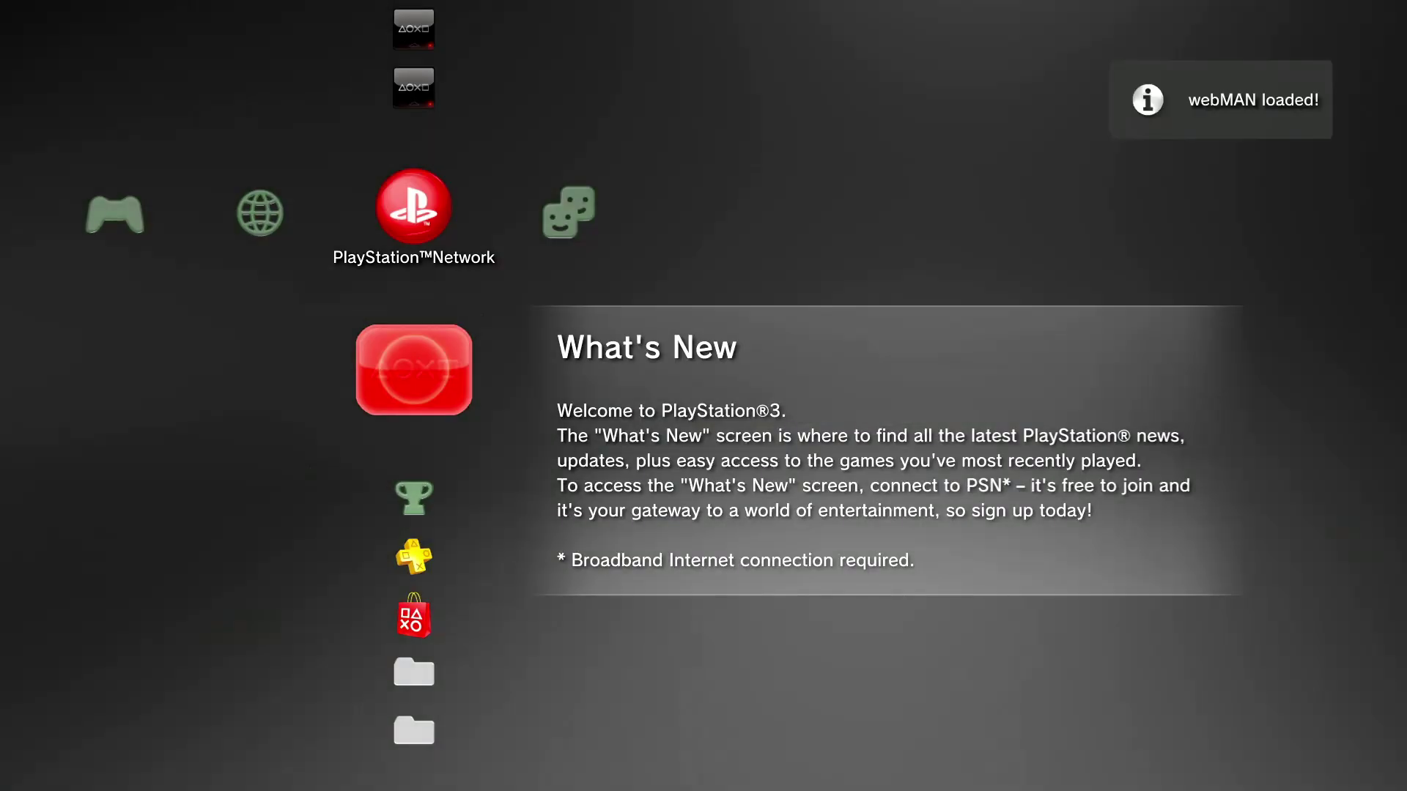
Step: Move across the XMB categories, past Network, Video and Settings, to the Game category
key("Left")
key("Right")
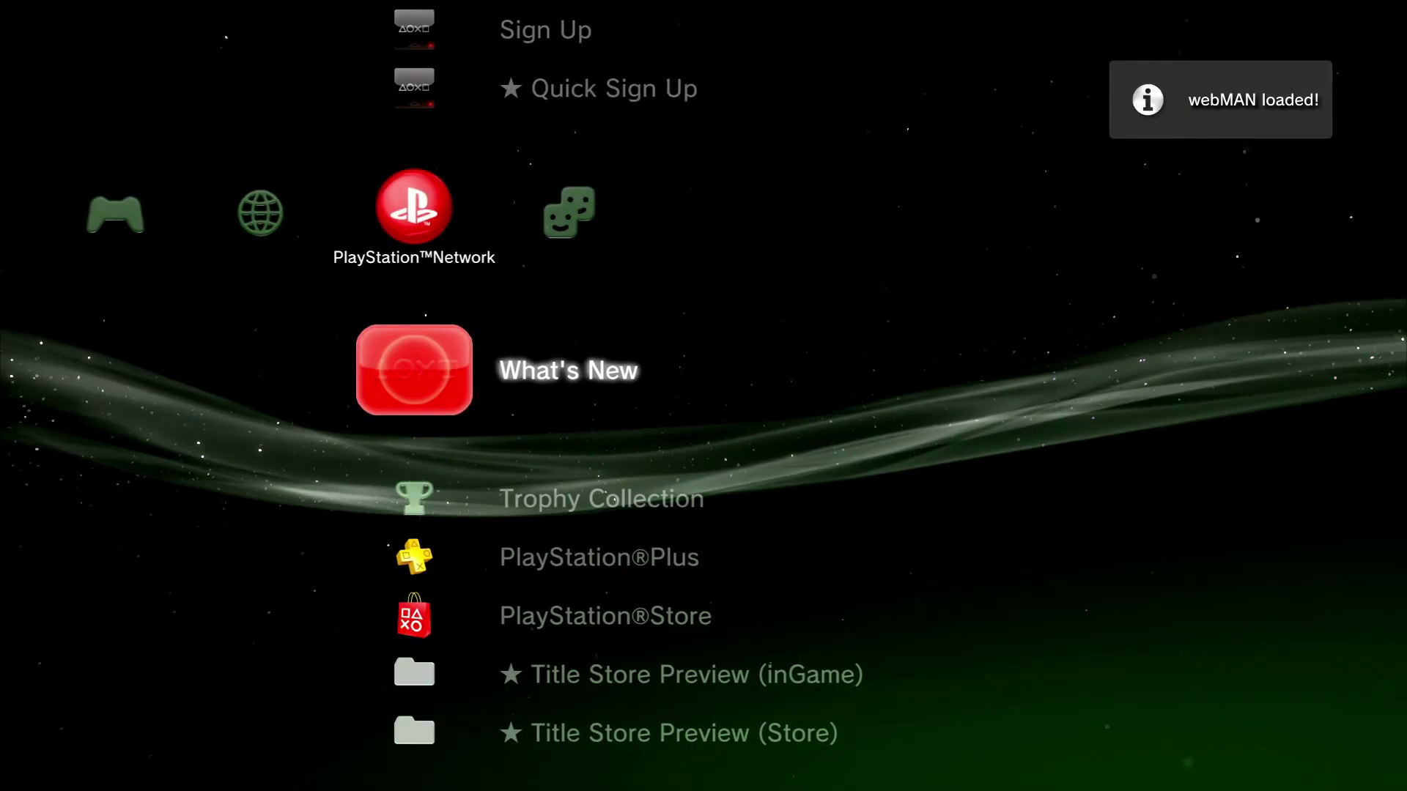
key("Up")
key("Left")
key("Left")
key("Left")
key("Left")
key("Left")
key("Left")
key("Left")
key("Up")
key("Up")
key("Right")
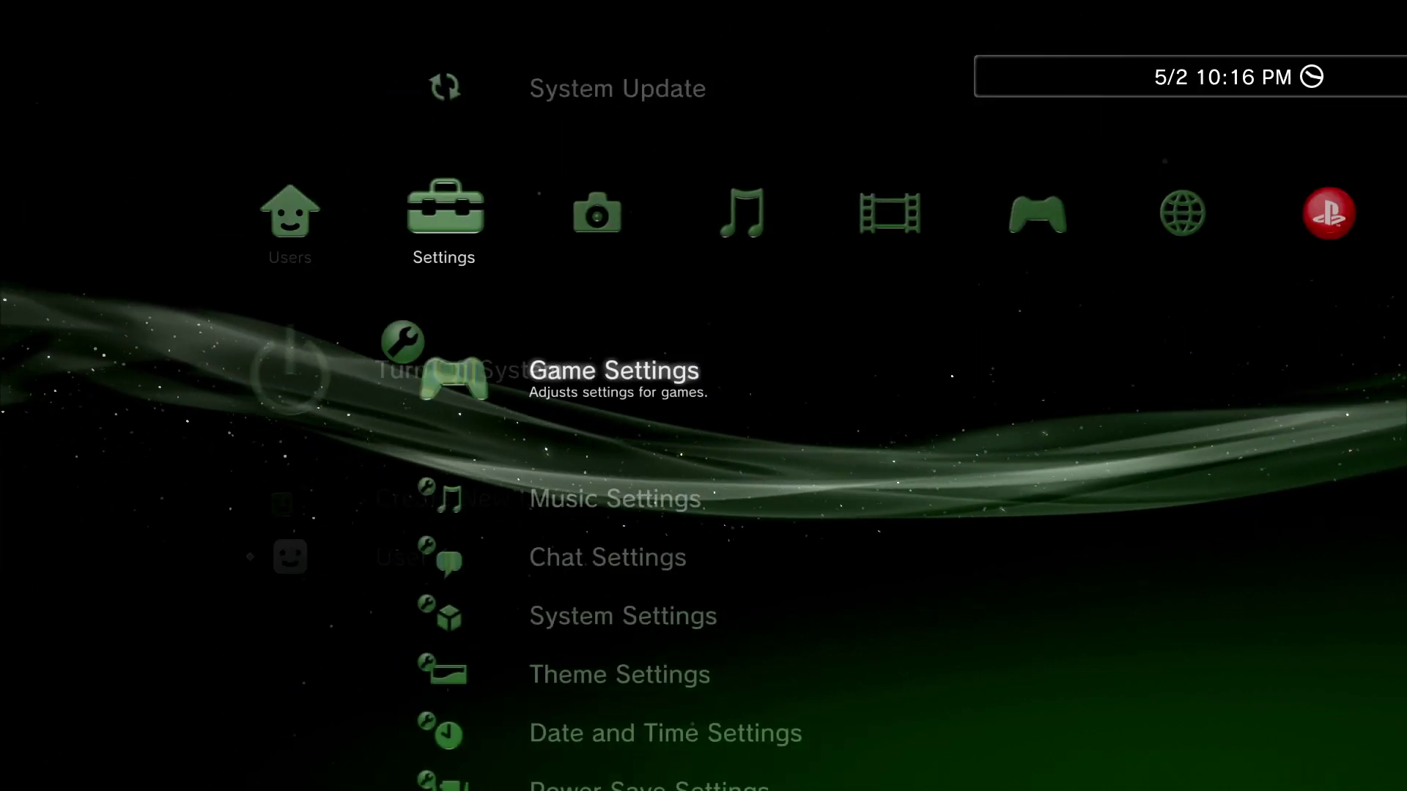
key("Right")
key("Right")
key("Right")
key("Right")
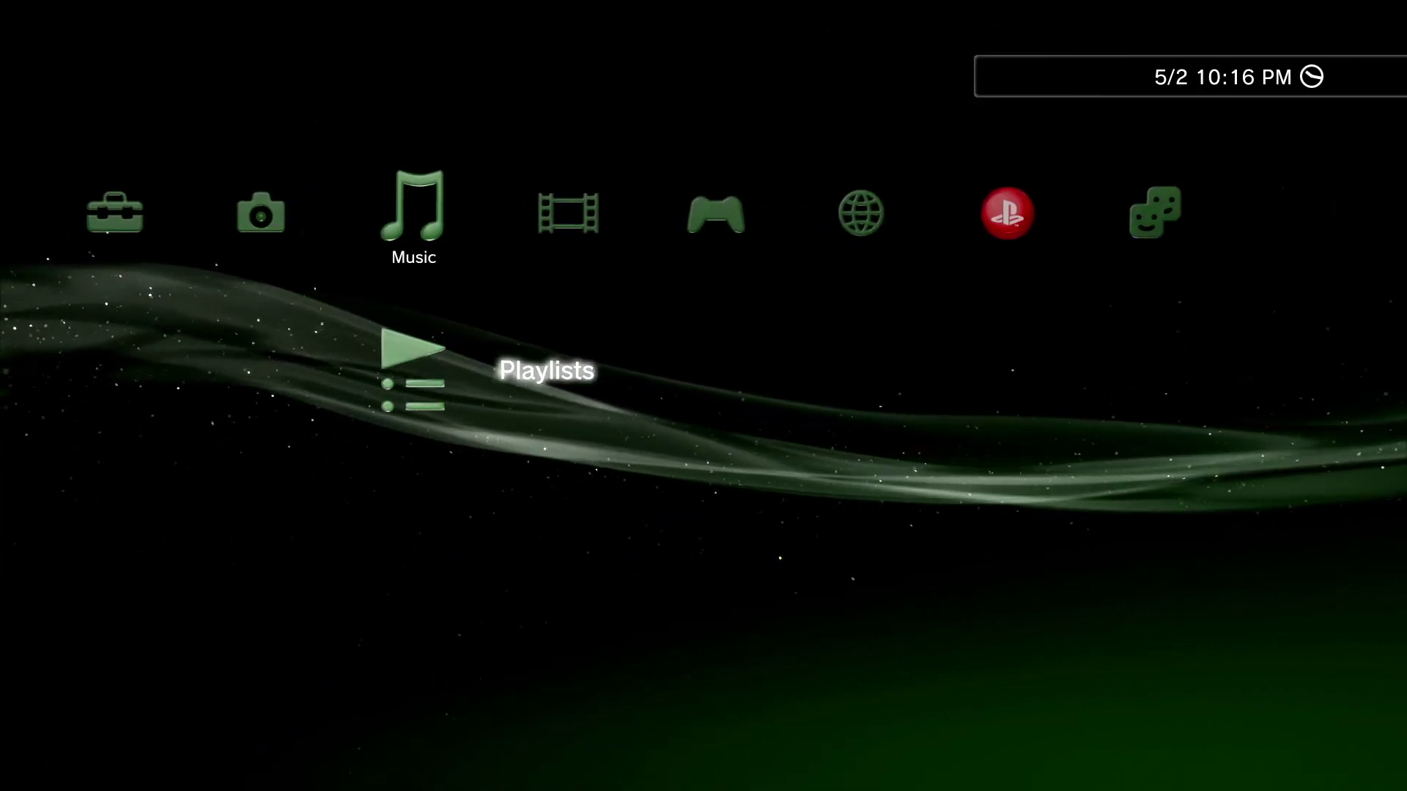
Step: Browse the Game column entries up toward the saved data utilities and back
key("Up")
key("Up")
key("Up")
key("Up")
key("Up")
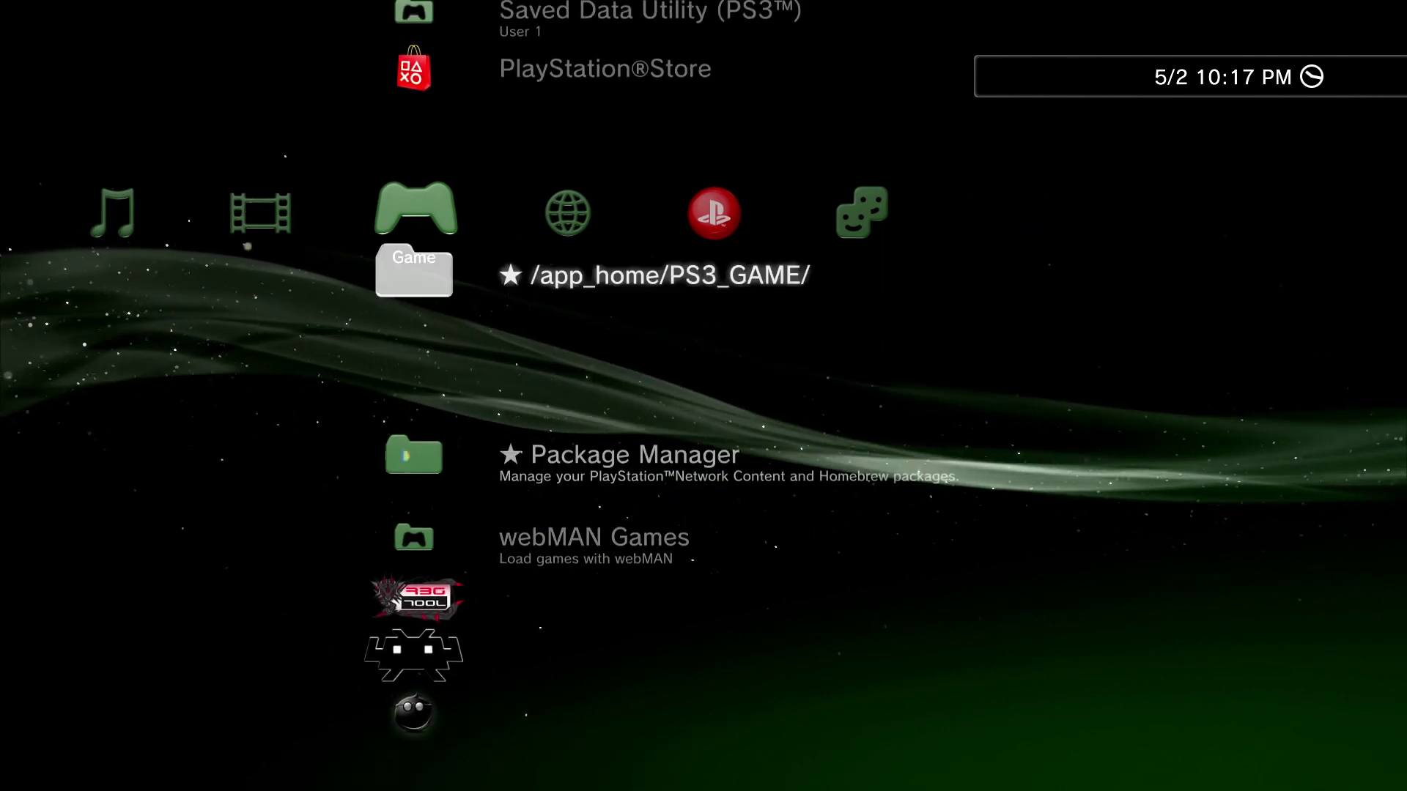
key("Up")
key("Up")
key("Up")
key("Up")
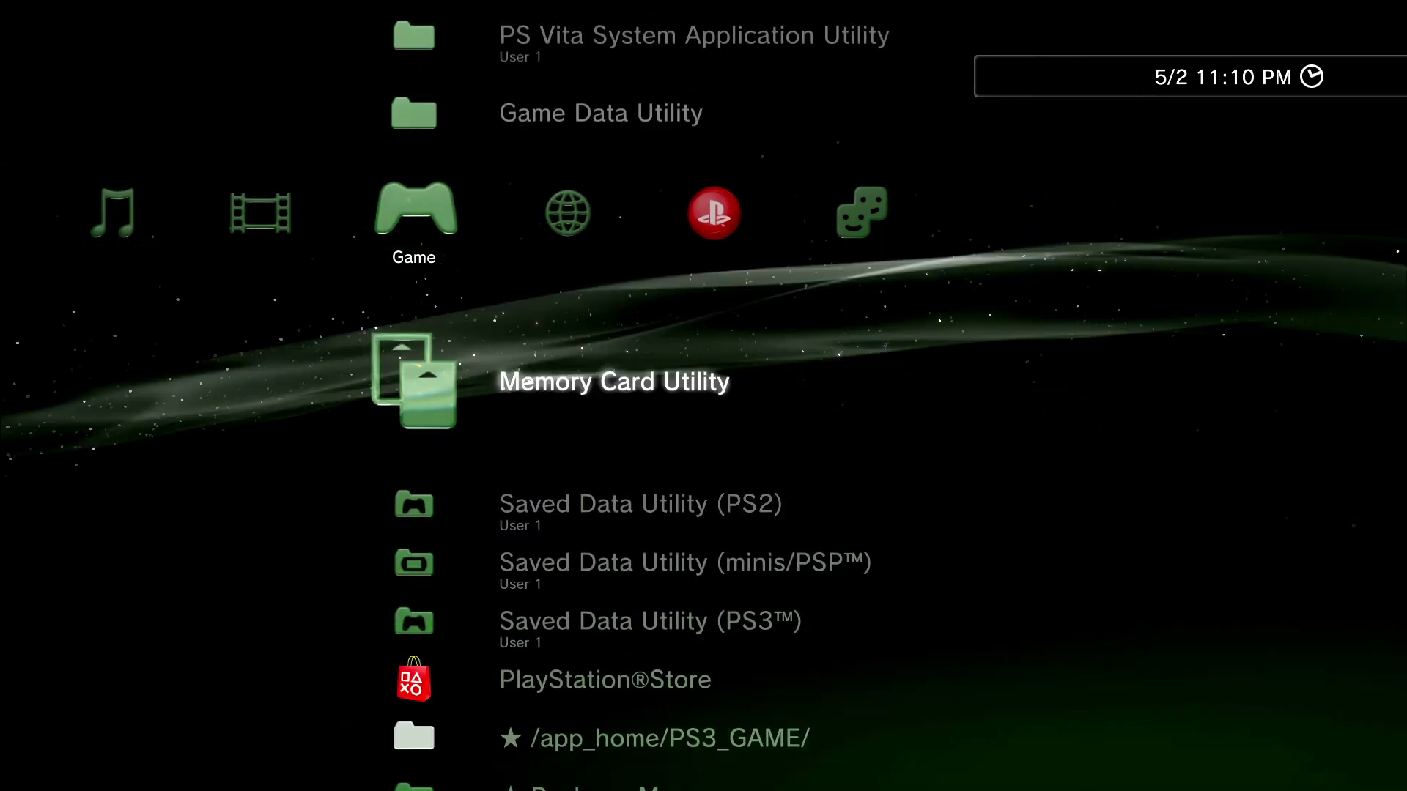
key("Down")
key("Down")
key("Down")
key("Down")
key("Down")
key("Down")
key("Down")
key("Down")
key("Down")
key("Down")
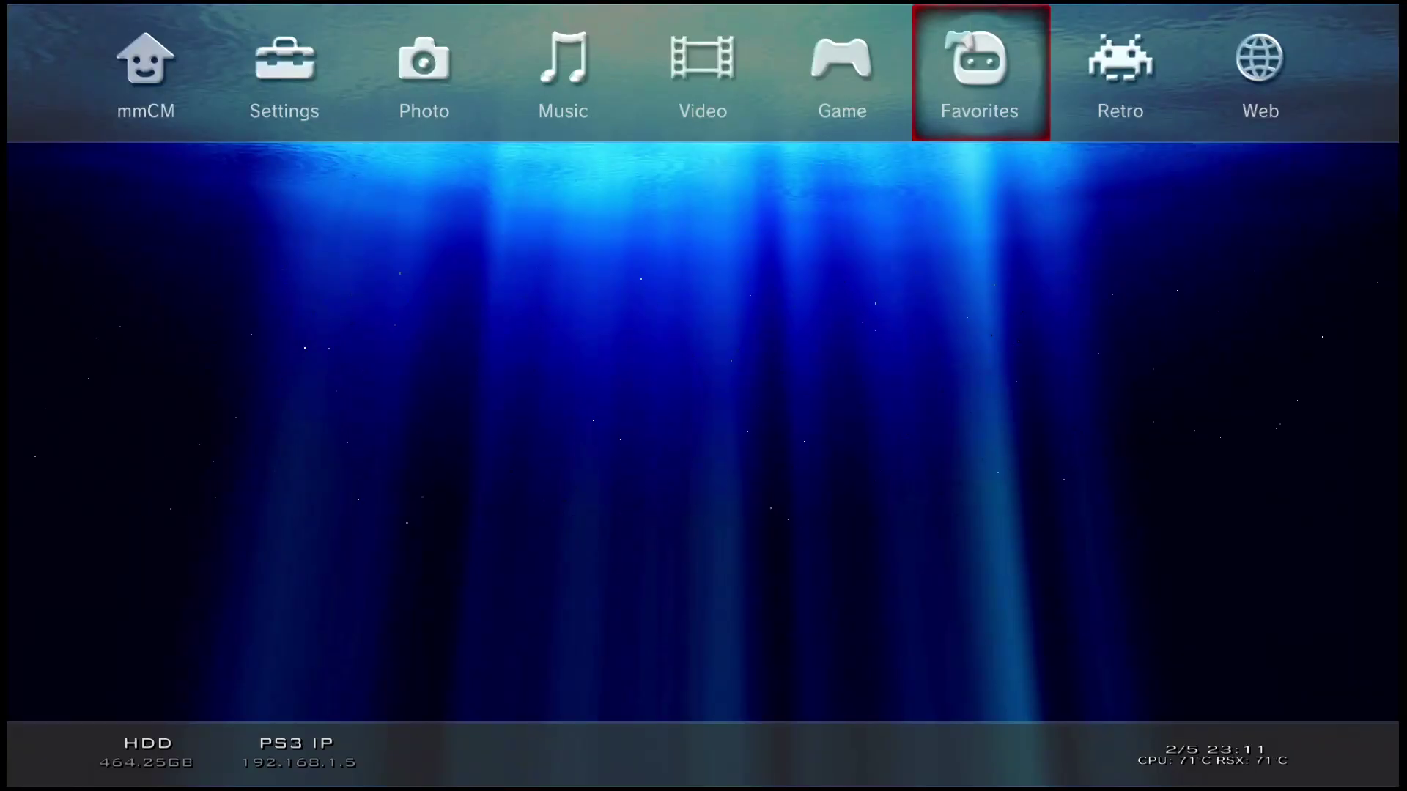
Step: Move along multiMAN's top bar from Favorites to the Retro category
key("Right")
key("Left")
key("Left")
key("Right")
key("Right")
key("Right")
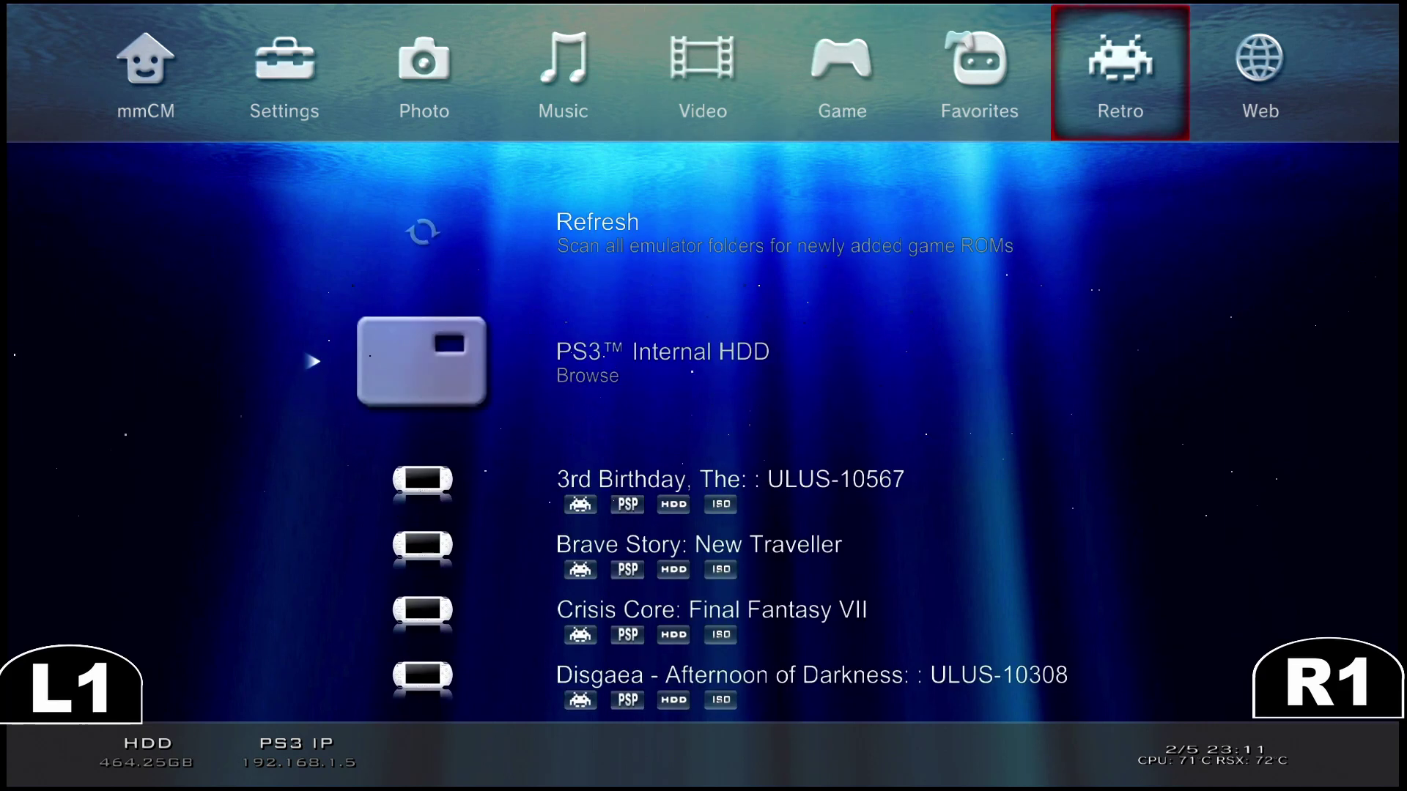
Step: Cycle multiMAN's display modes through grid, dark list, row-style and blue cover views
key("Page_Down")
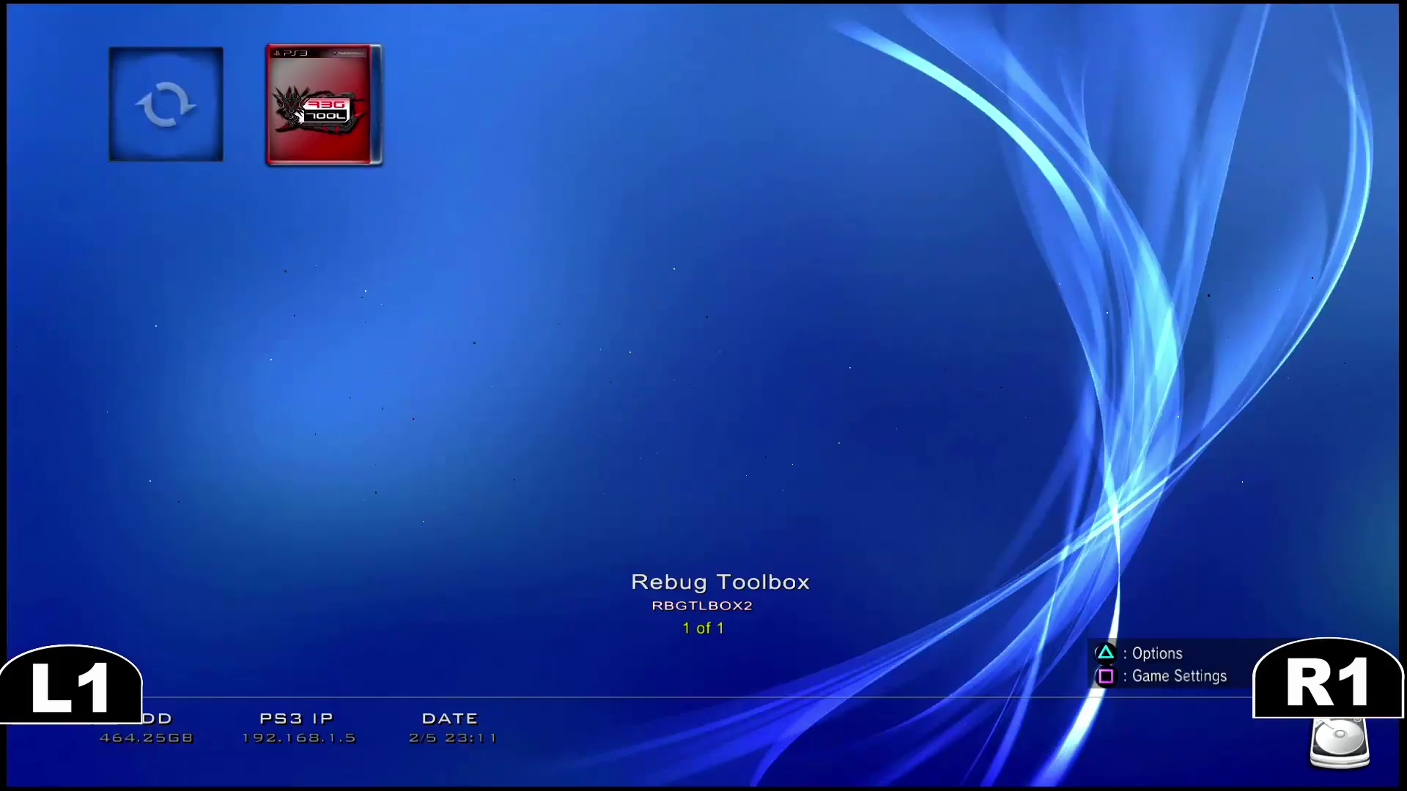
key("Page_Down")
key("Page_Down")
key("Page_Down")
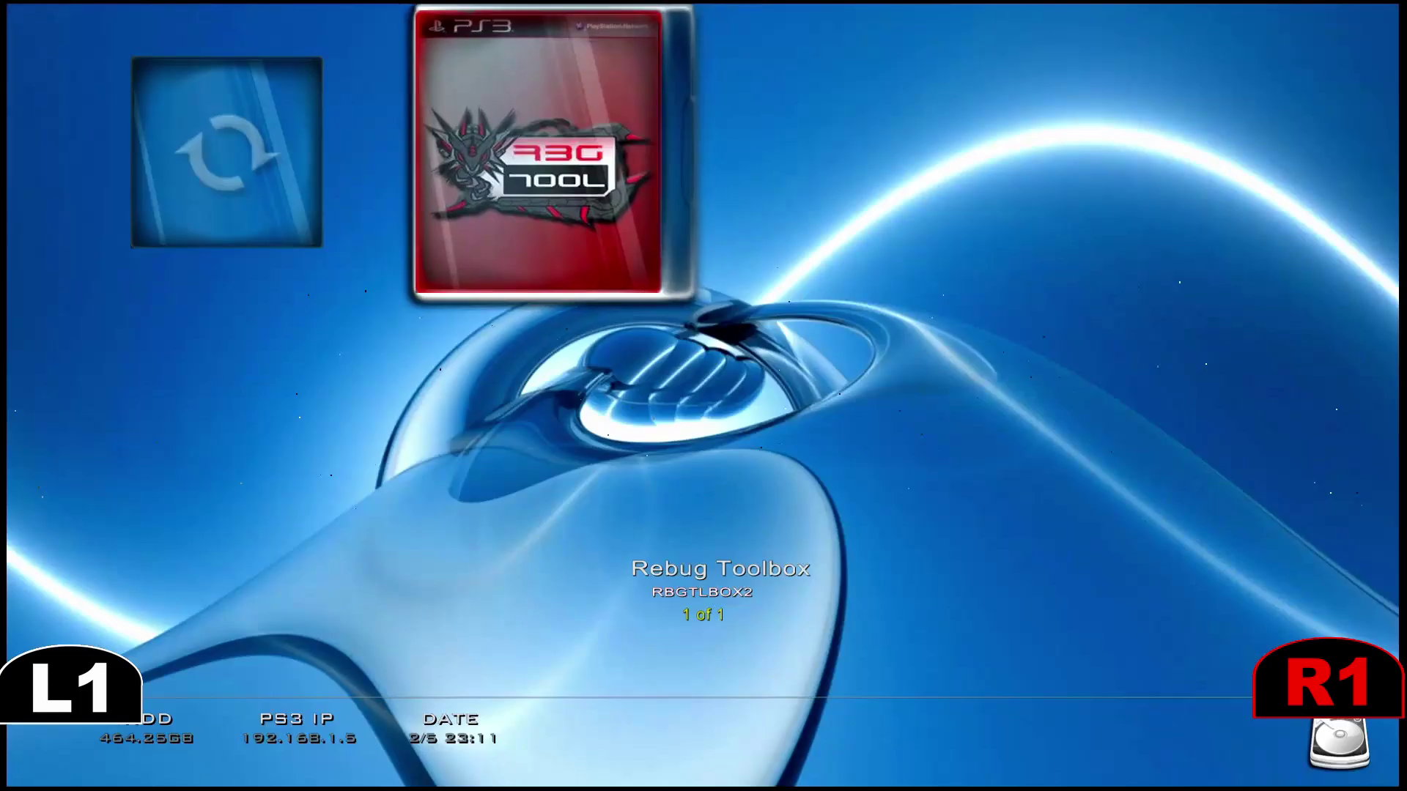
key("Page_Down")
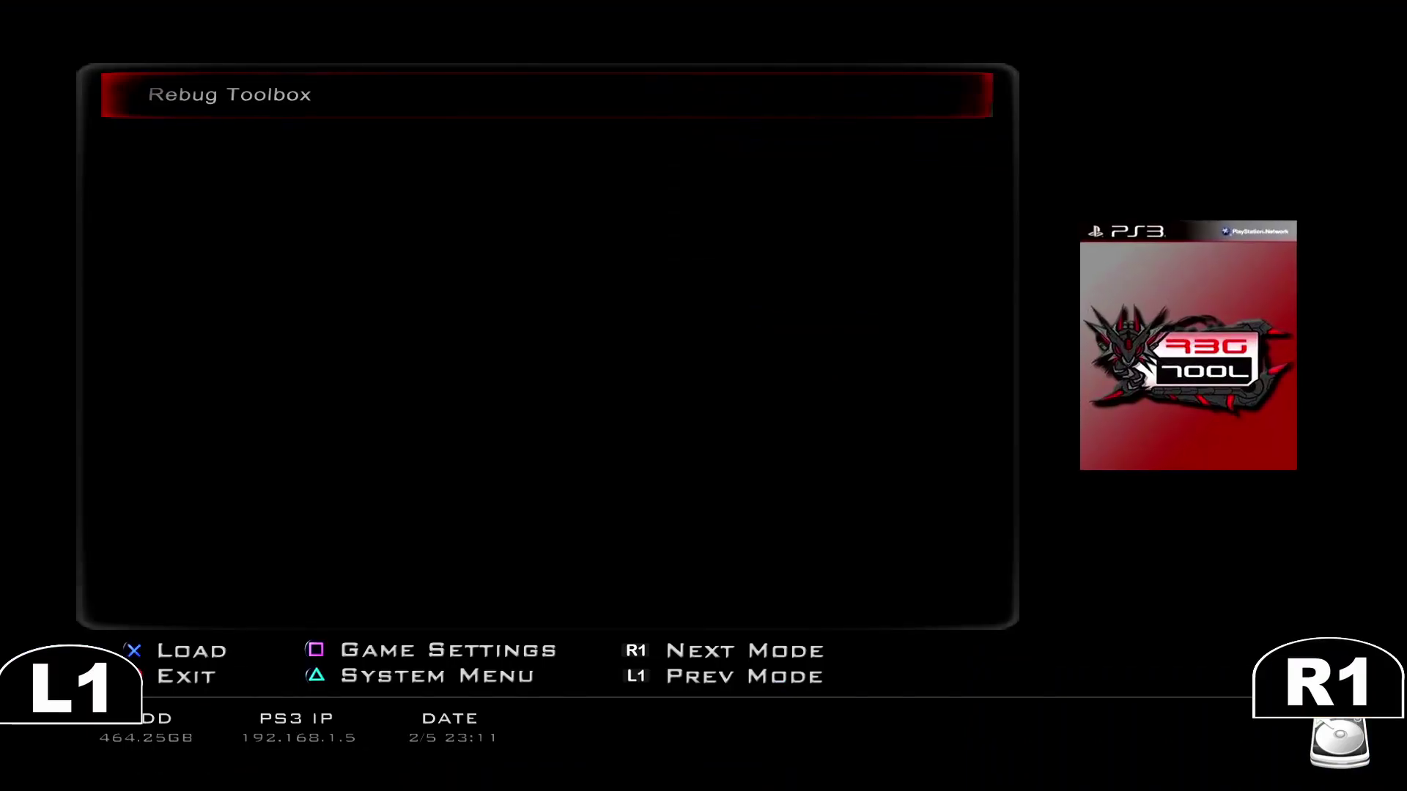
key("Page_Down")
key("Page_Down")
key("Page_Down")
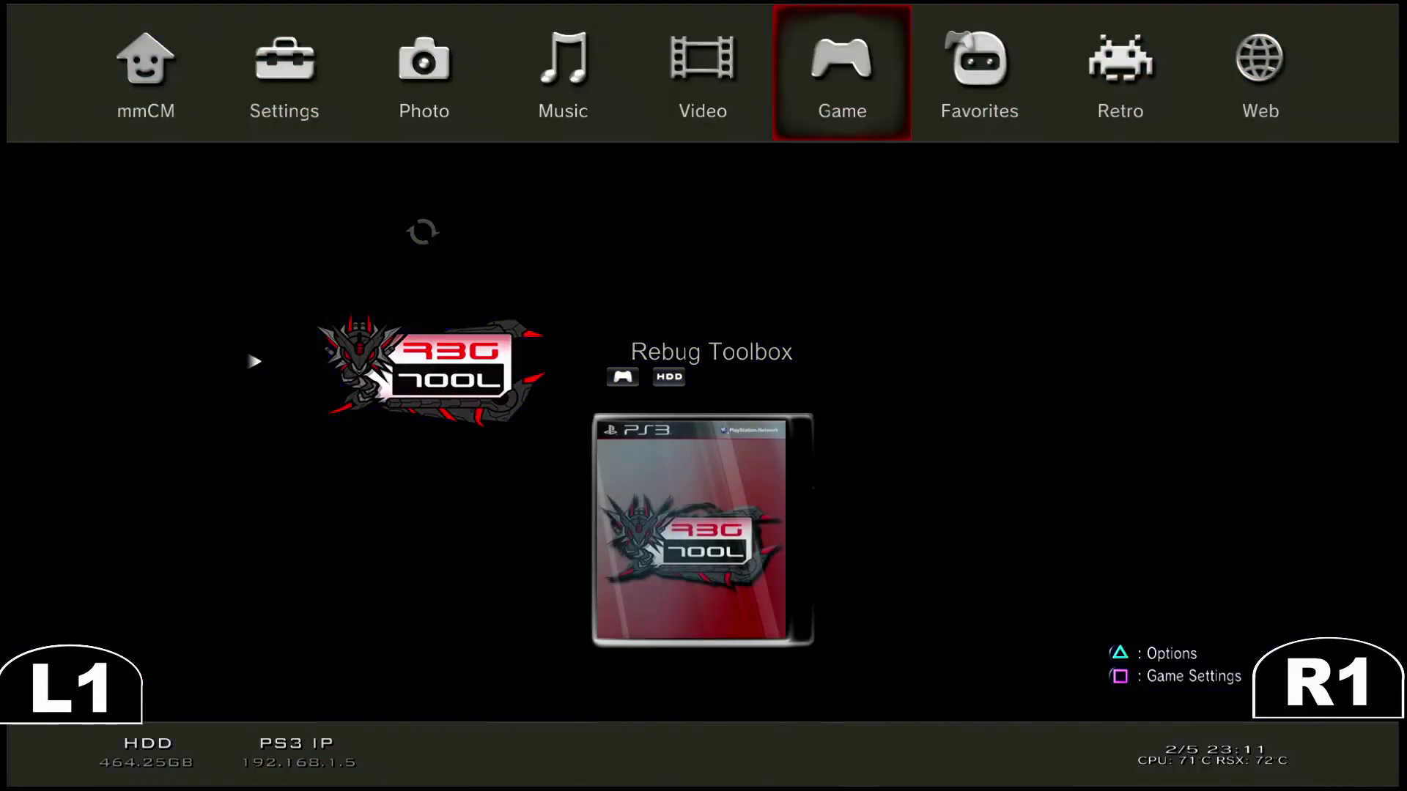
key("Page_Down")
Step: Return to the standard top-bar view and browse the Retro list entries
key("Page_Up")
key("Right")
key("Right")
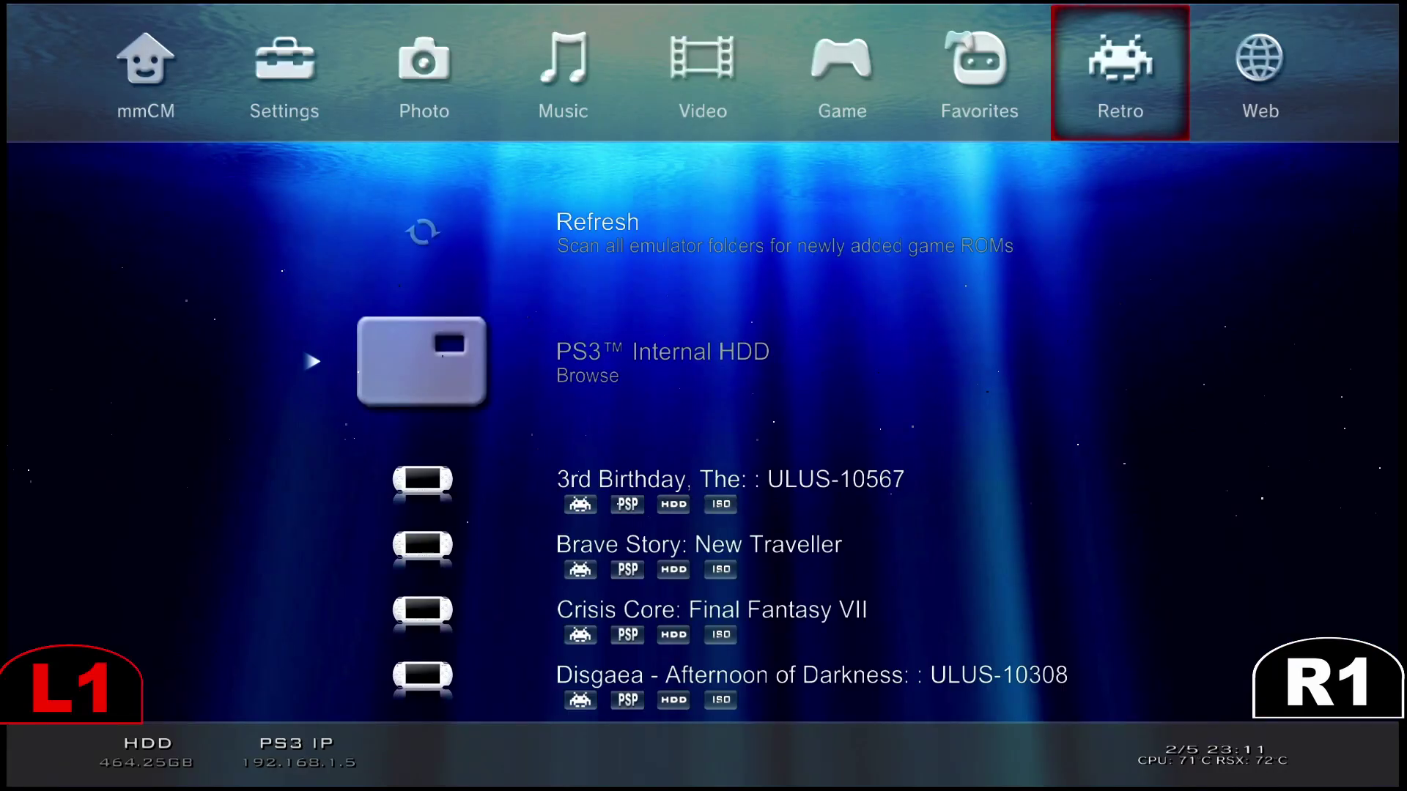
key("Down")
key("Down")
key("Up")
key("Up")
key("Up")
key("Down")
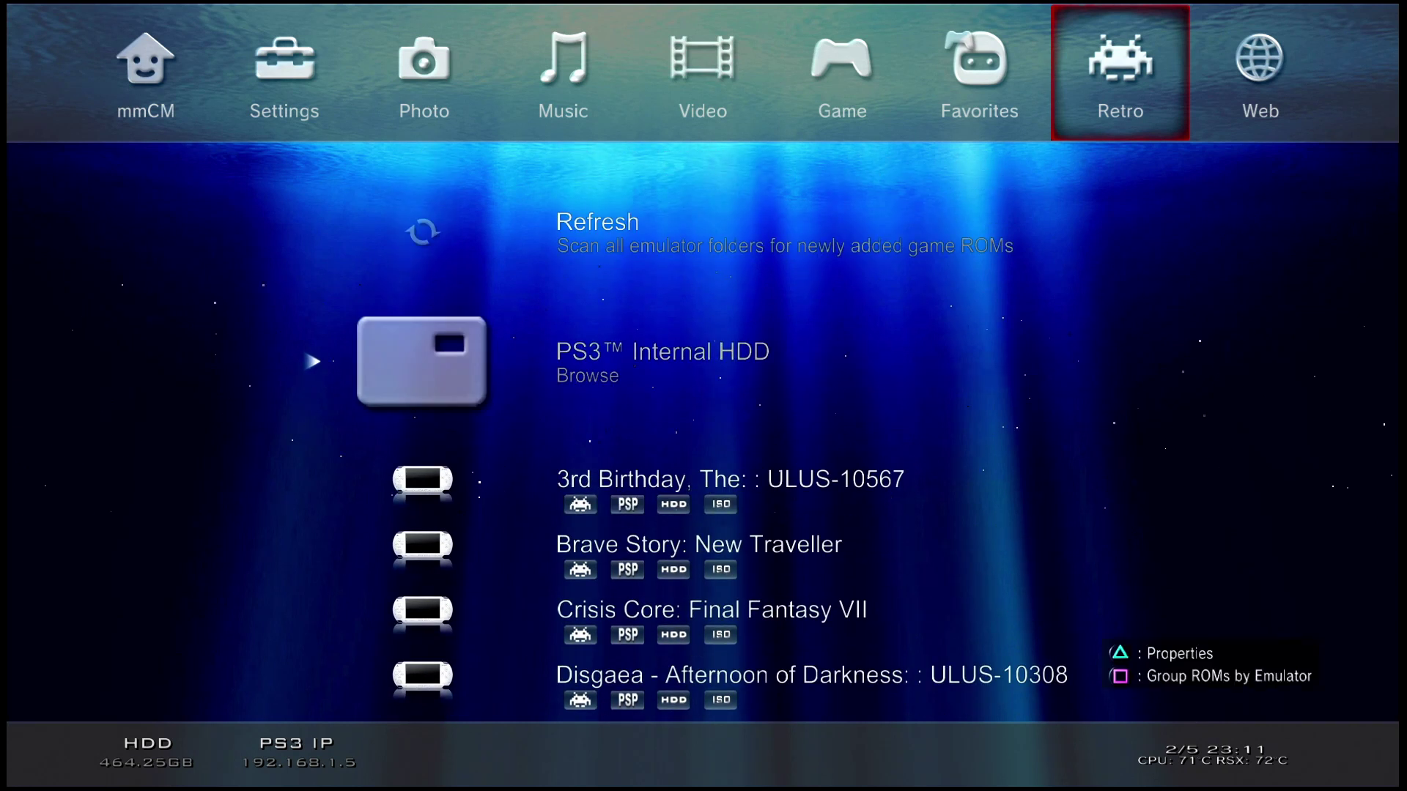
key("Down")
Step: Group the Retro ROMs by emulator until PS2 shows, then select Shadow of the Colossus (USA)
key("Up")
key("Down")
key("s")
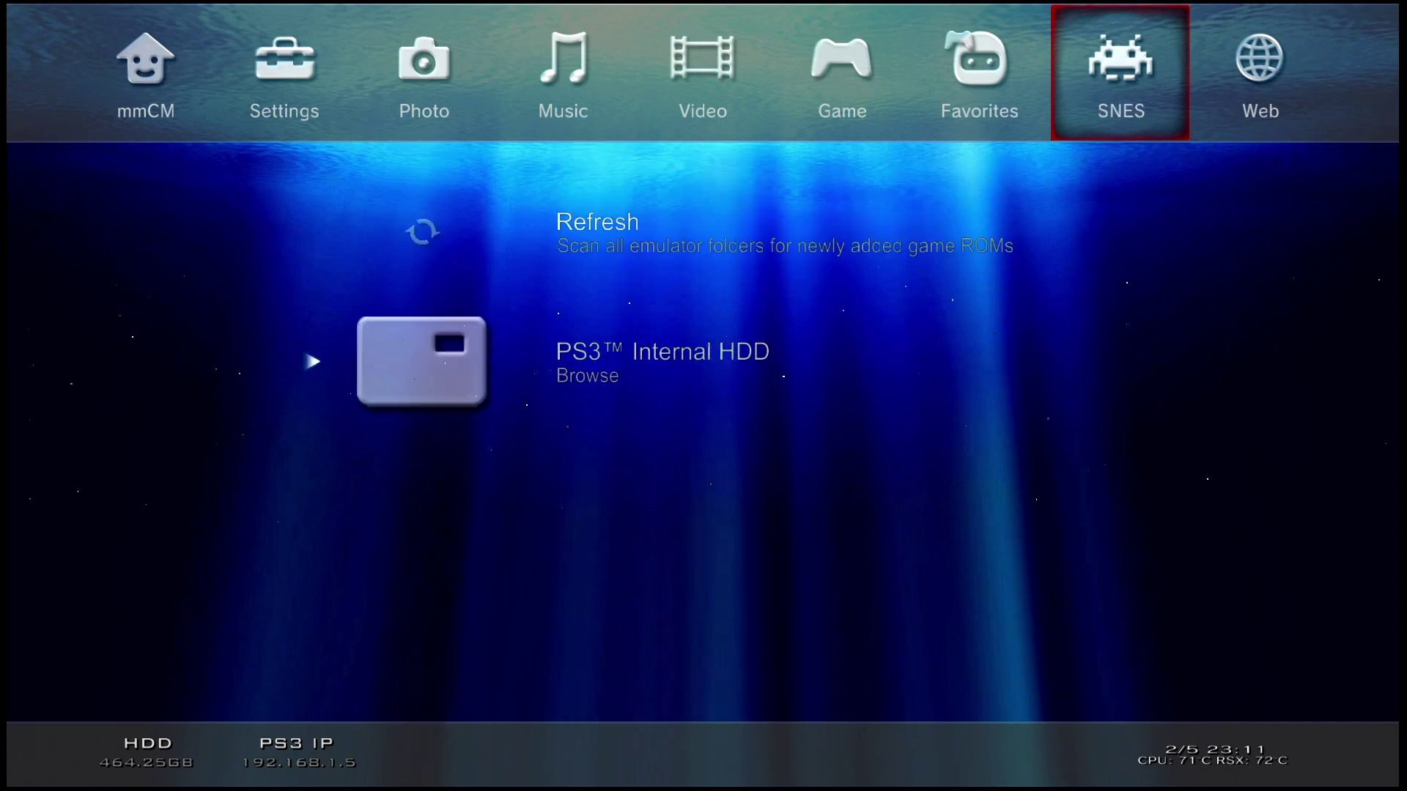
key("Up")
key("Down")
key("Up")
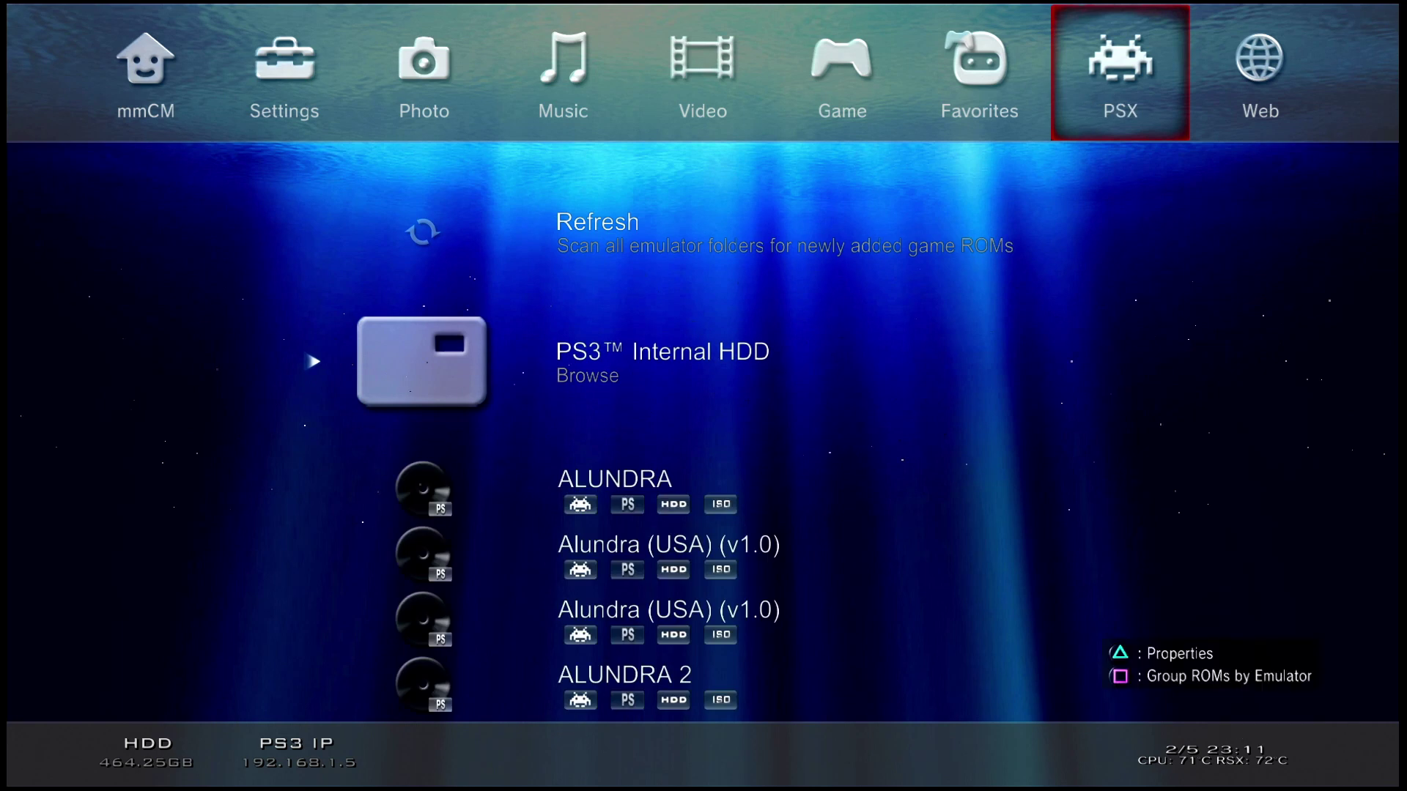
key("Down")
key("Down")
key("Down")
key("Down")
key("Down")
key("s")
key("Down")
key("Down")
key("Down")
key("Down")
key("Down")
key("Down")
key("Down")
key("Down")
key("Down")
key("Down")
key("Down")
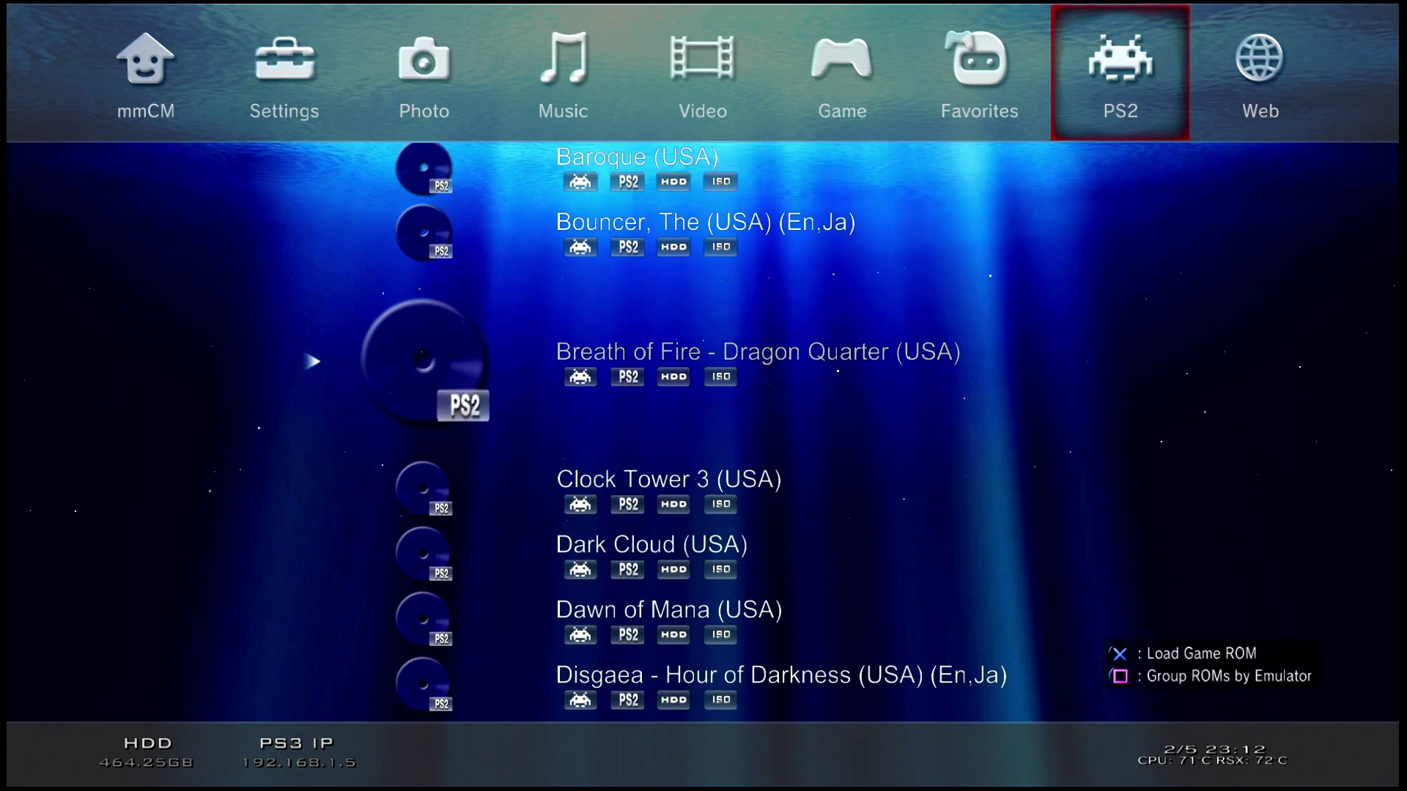
key("Down")
key("Down")
key("Down")
key("Down")
key("Down")
key("Down")
key("Down")
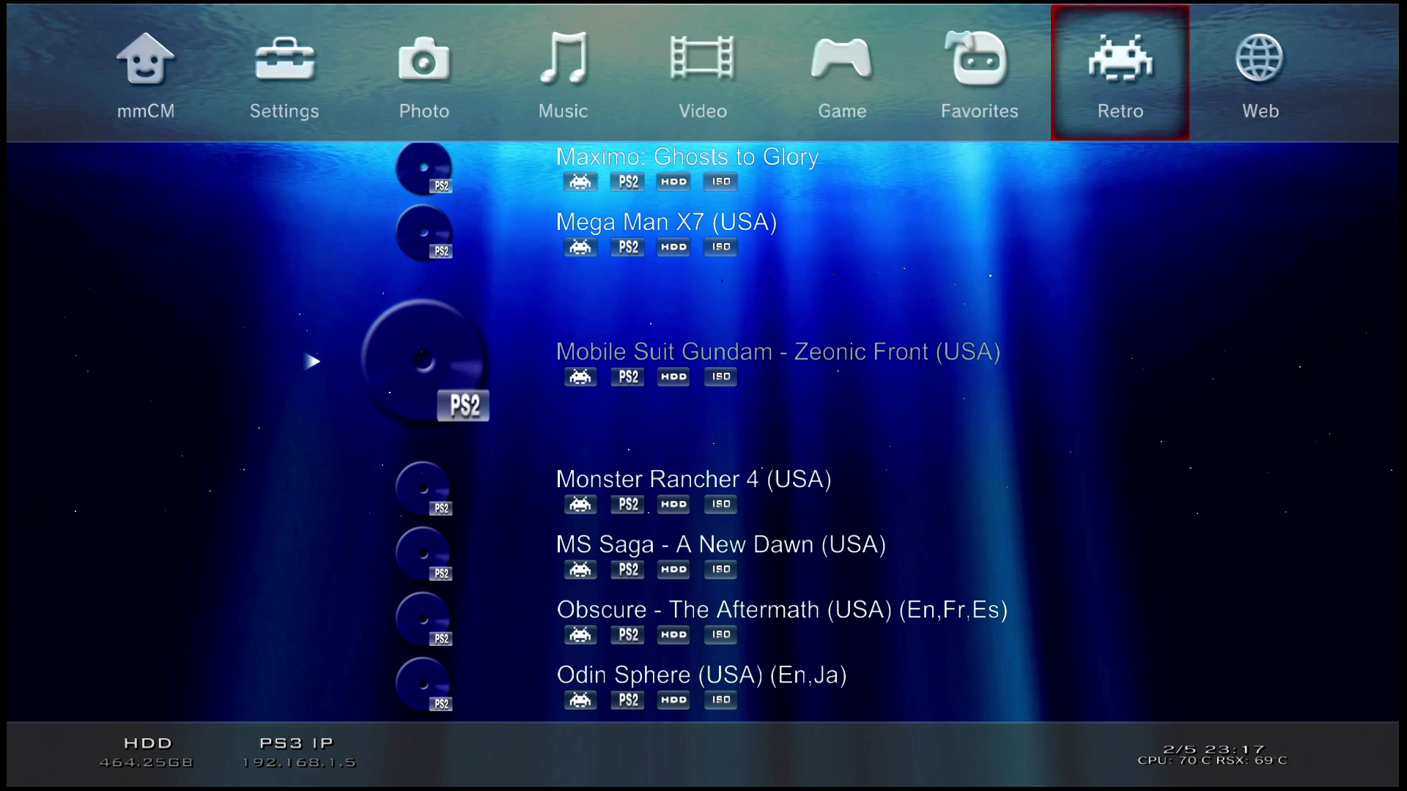
key("Down")
key("Down")
key("Down")
key("Down")
key("Down")
key("Down")
key("Down")
key("Down")
key("Down")
key("Down")
key("Down")
key("Down")
key("Up")
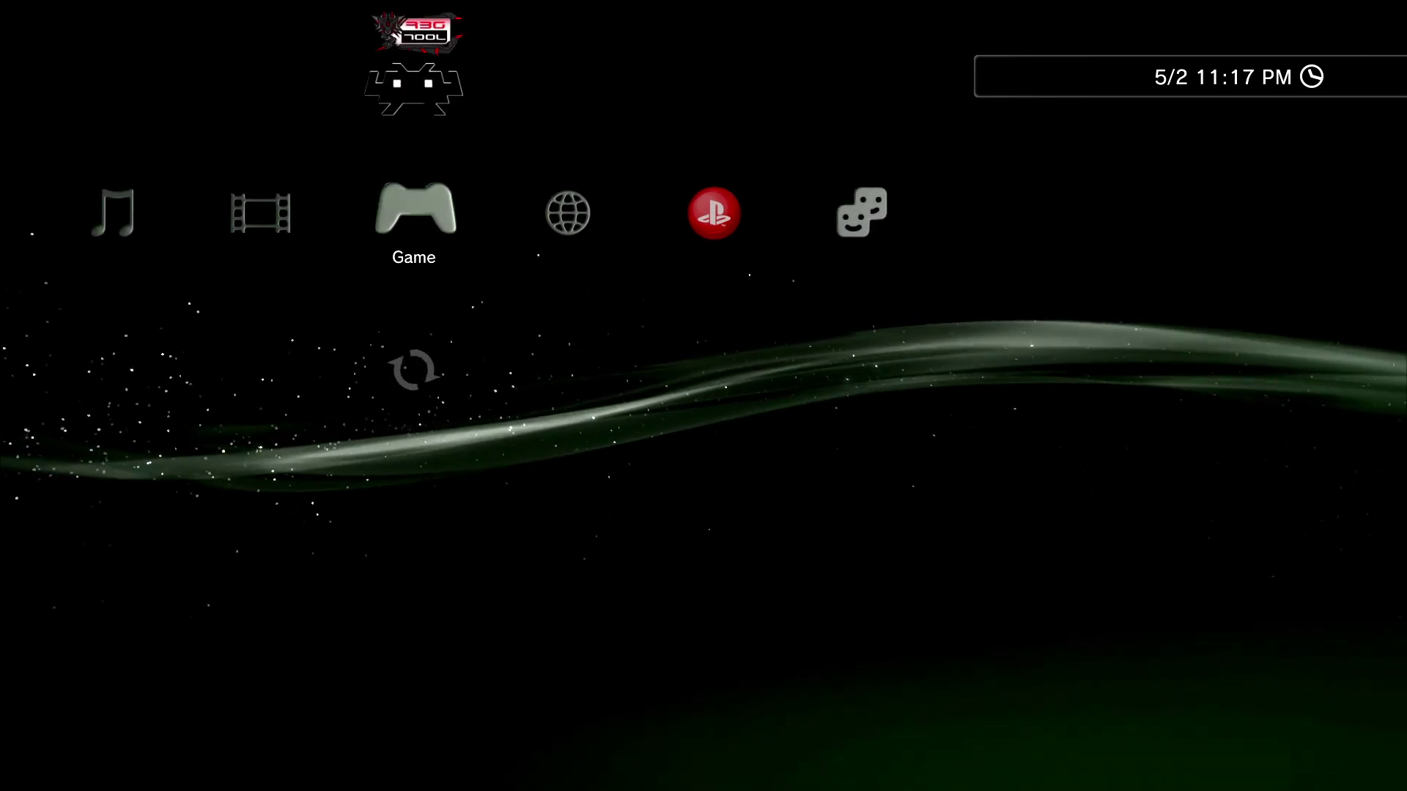
Step: Launch Shadow of the Colossus from the PS2 Format Disc entry in the XMB Game column
key("Down")
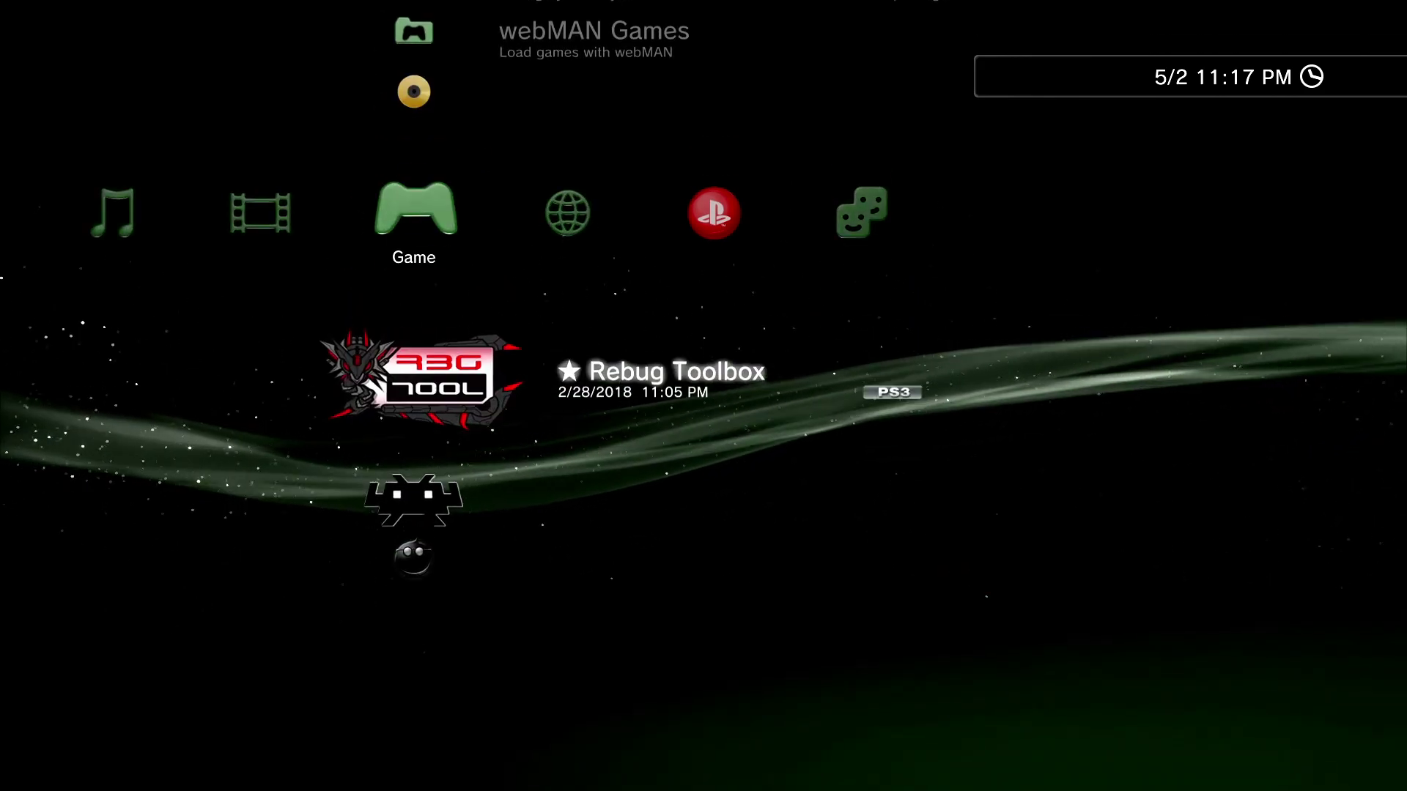
key("Up")
key("Up")
key("Down")
key("Return")
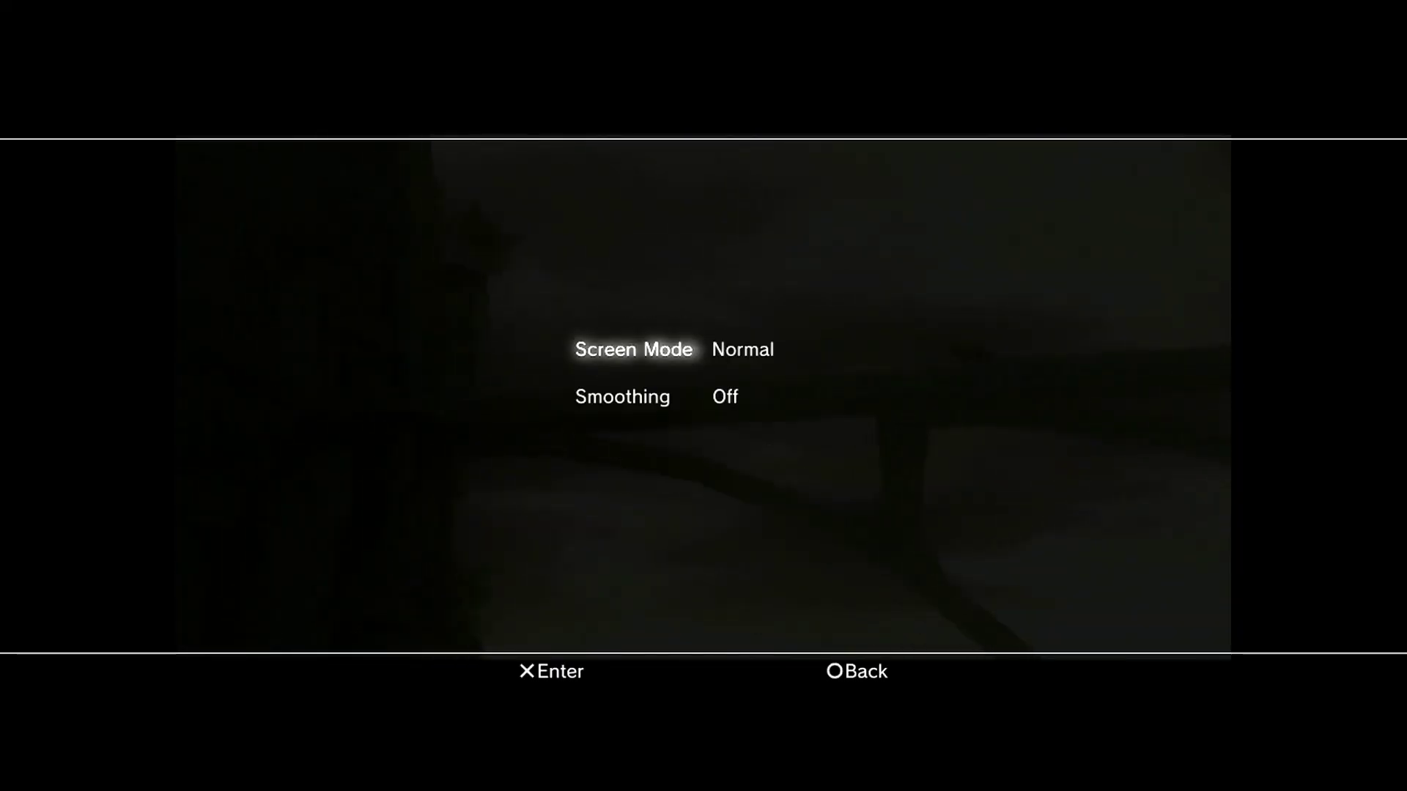
Step: Confirm the screen mode, bring up the system menu mid-game and turn display smoothing On
key("Return")
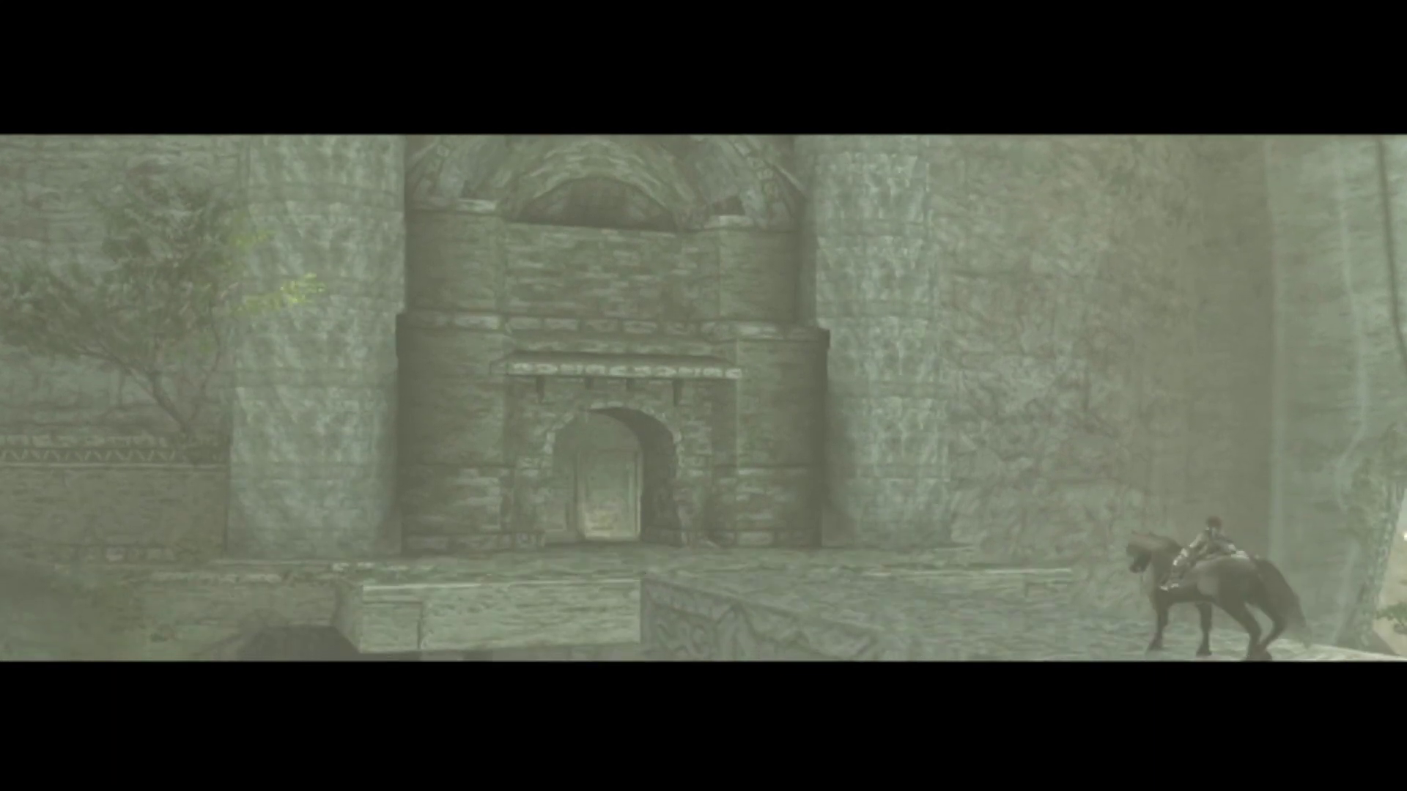
key("Escape")
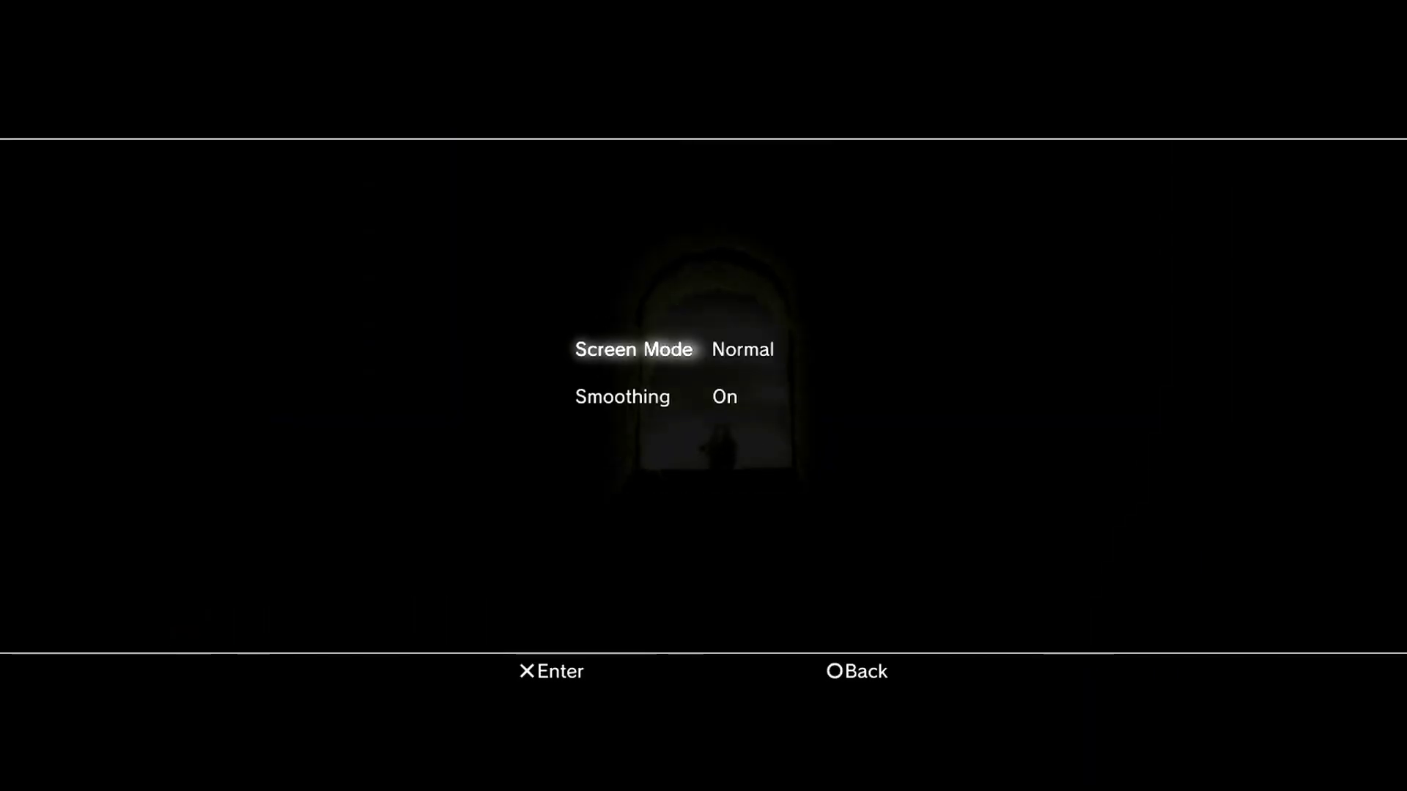
key("Up")
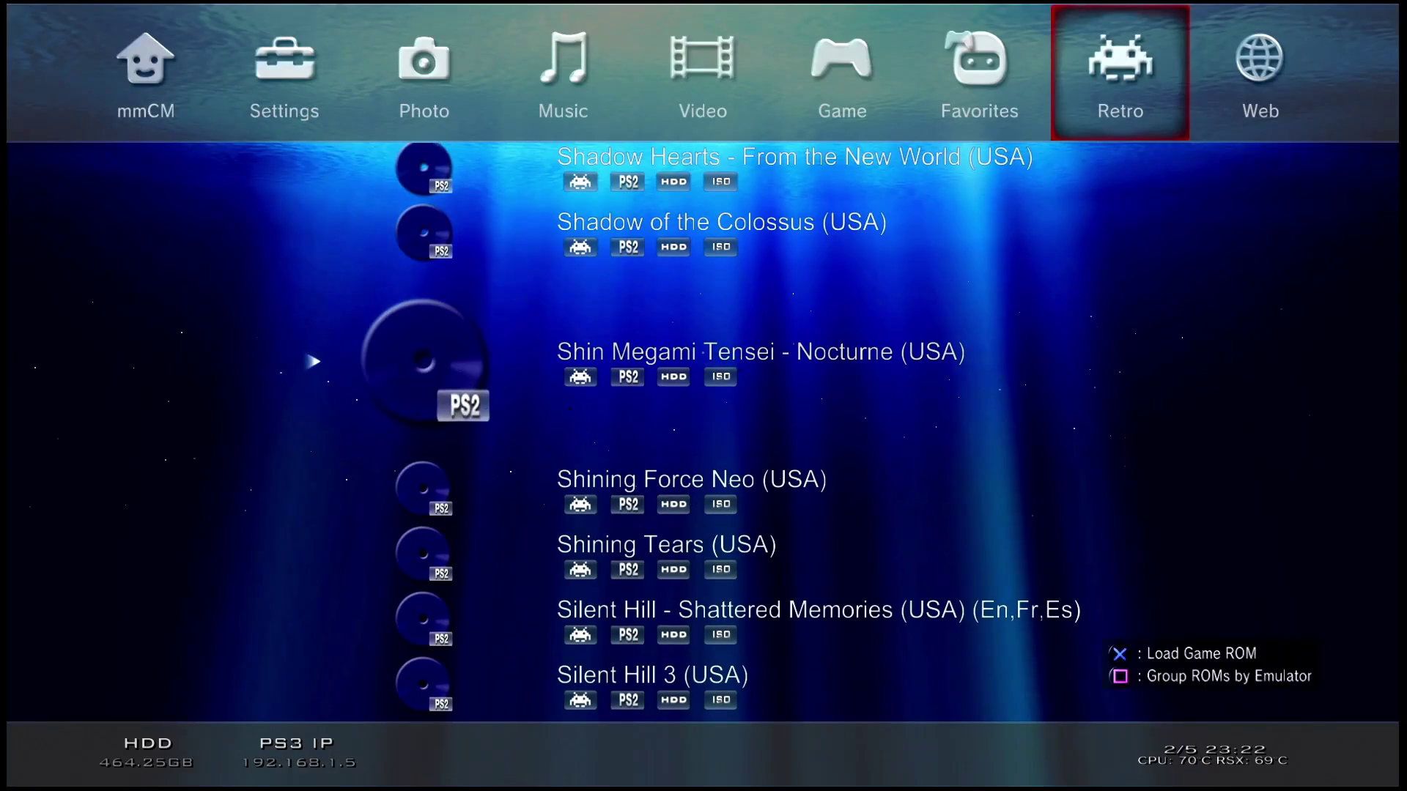
Step: Regroup the Retro list to PSP games and move down to Valkyria Chronicles 2
key("Right")
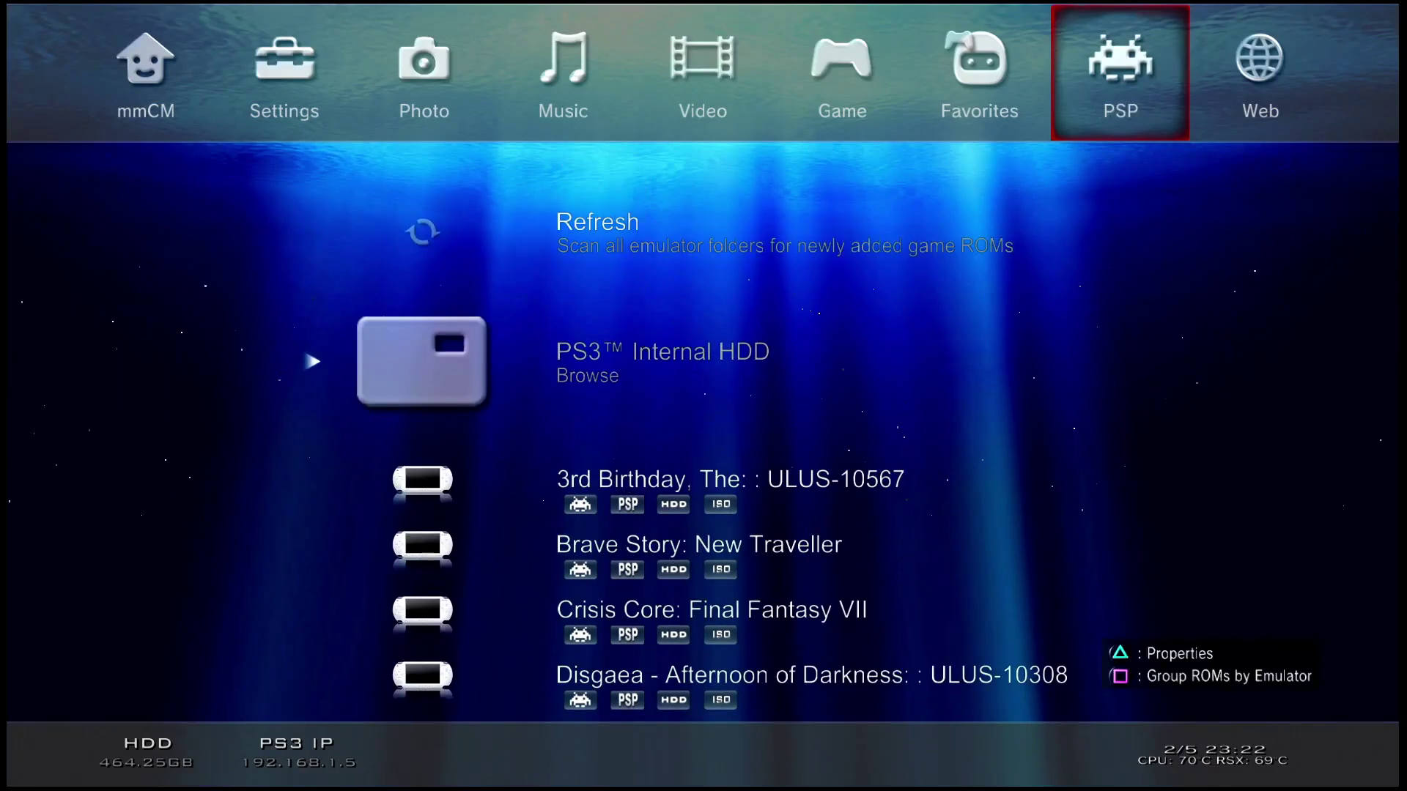
key("Down")
key("Page_Down")
key("Down")
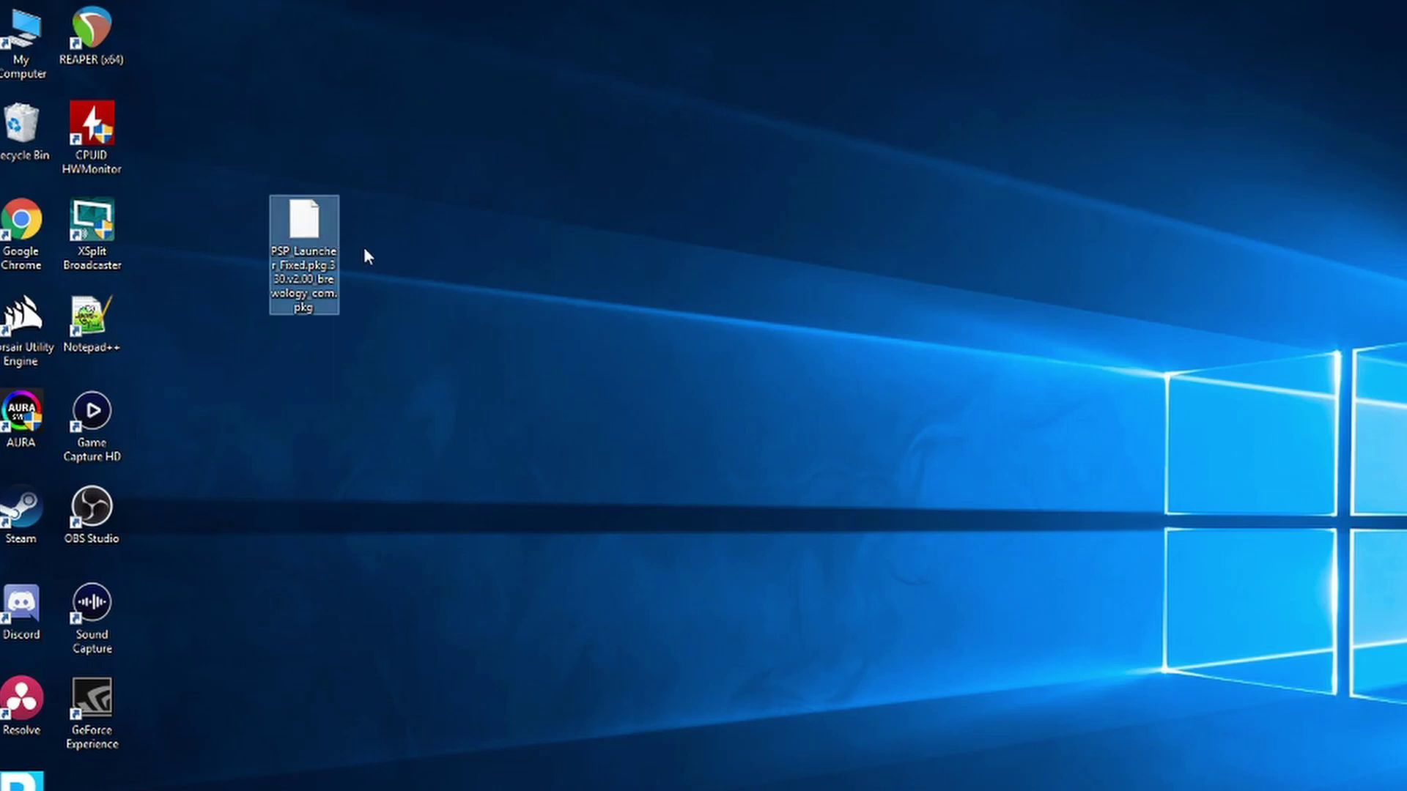
Step: Confirm the PSP_Launcher_Fixed .pkg is on USB Drive (F:) and bring up the drive's options menu
left_click(281, 301)
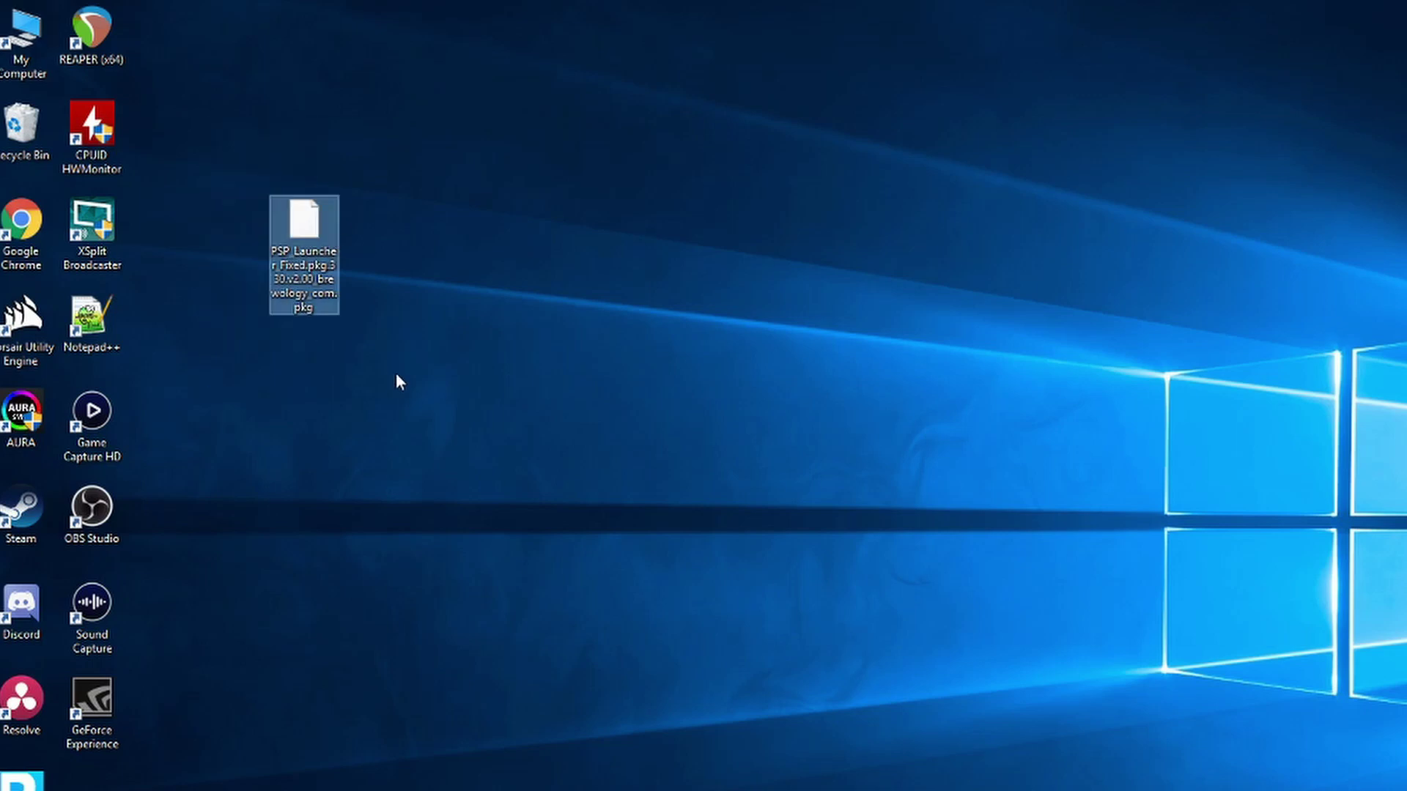
double_click(22, 29)
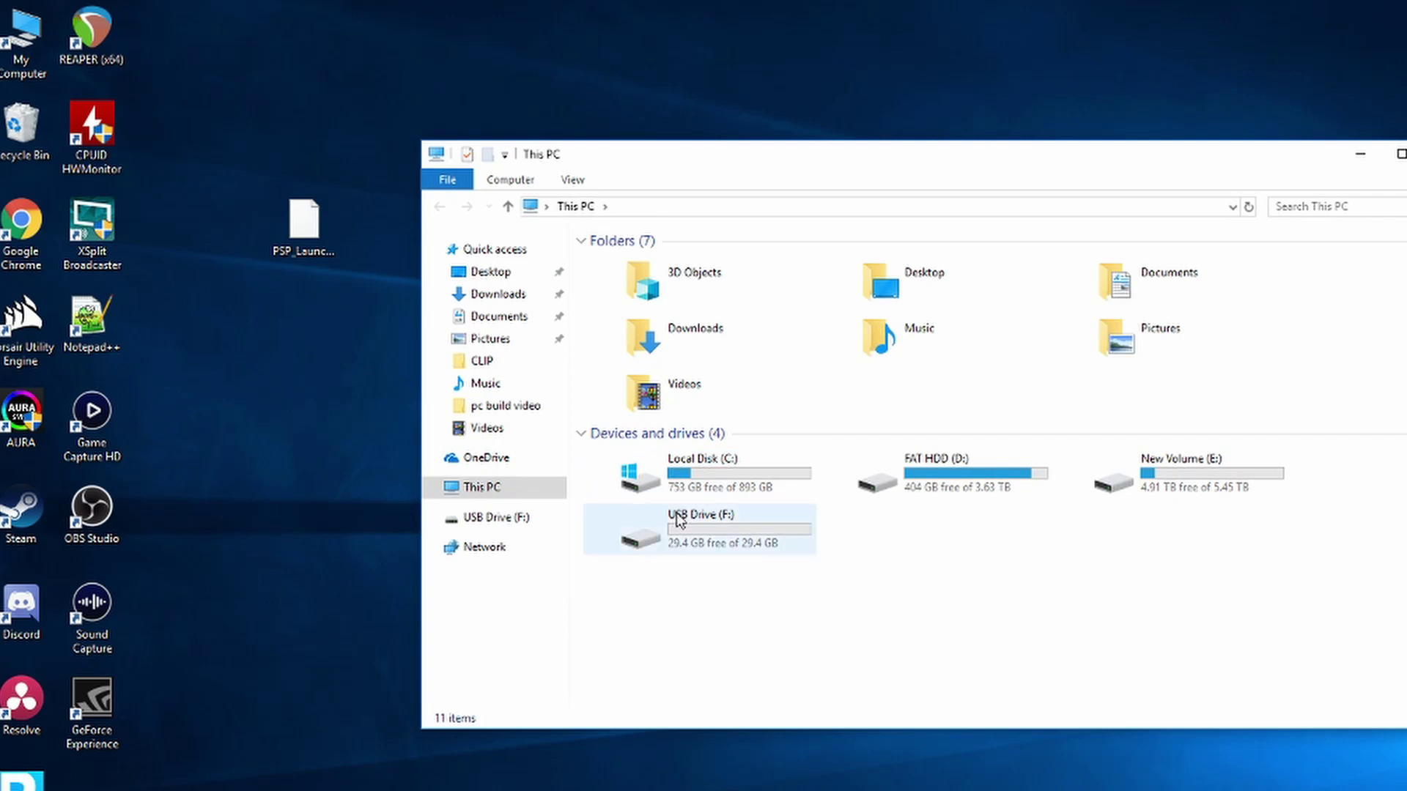
double_click(706, 541)
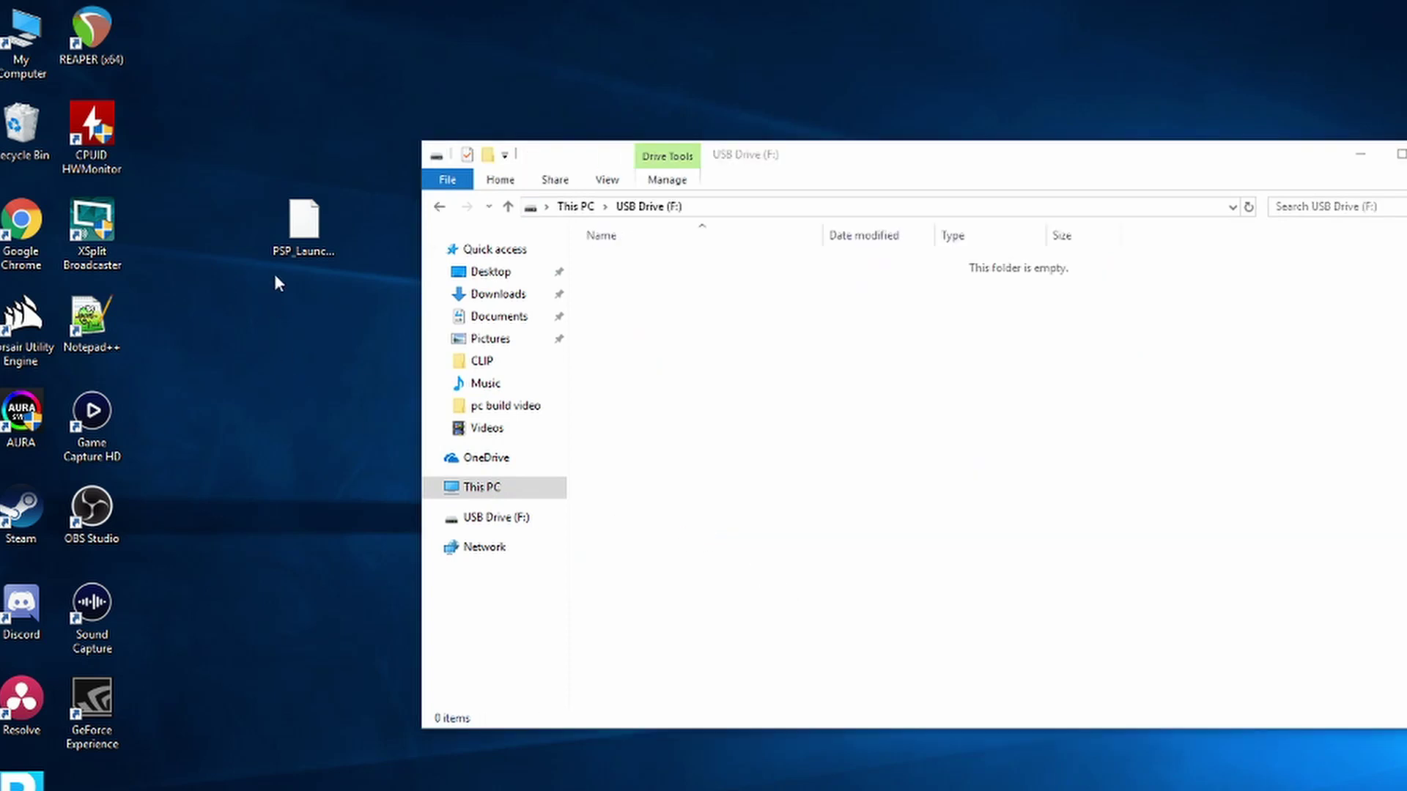
left_click(844, 421)
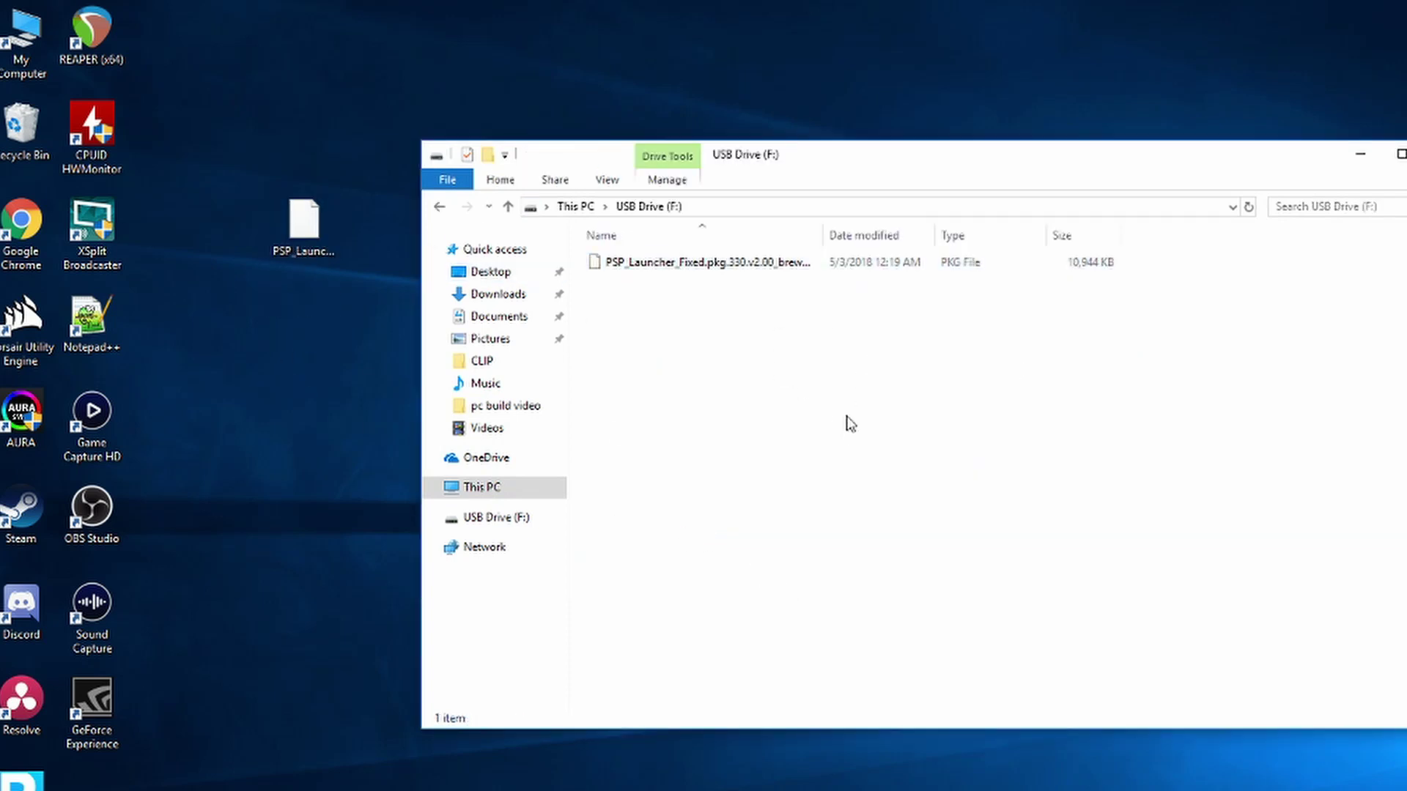
right_click(498, 525)
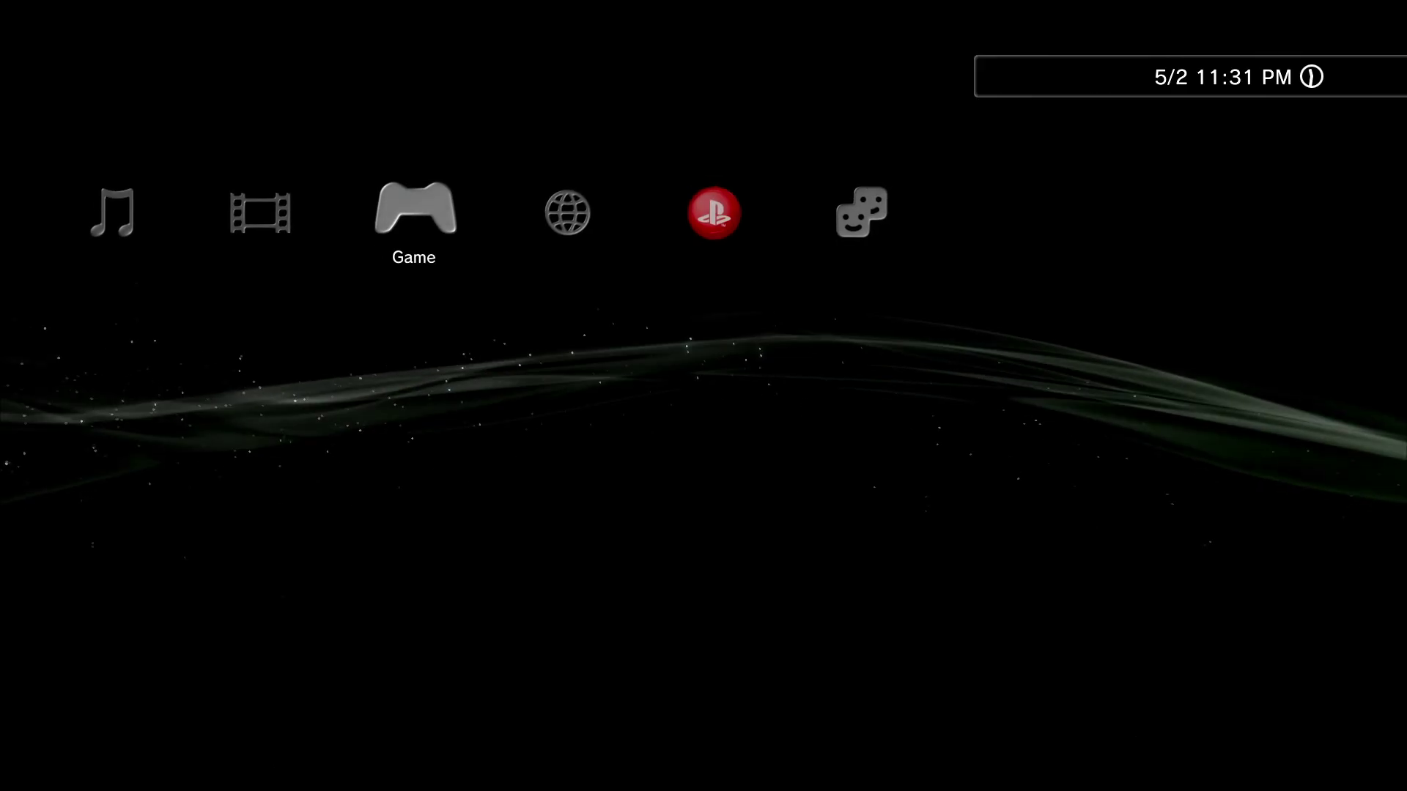
Step: Go to Package Manager and its Install Package Files options in the Game column
key("Up")
key("Up")
key("Up")
key("Up")
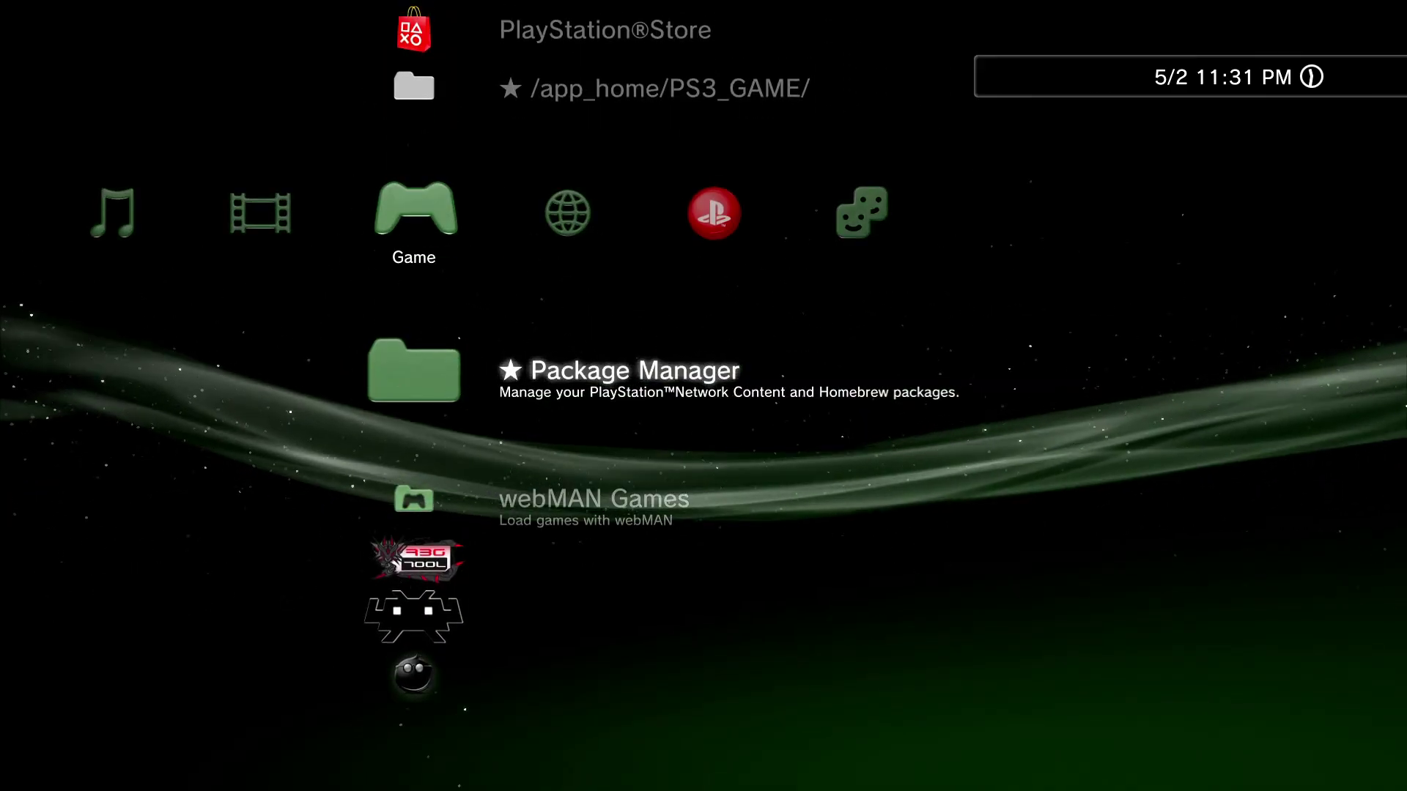
key("Return")
key("Down")
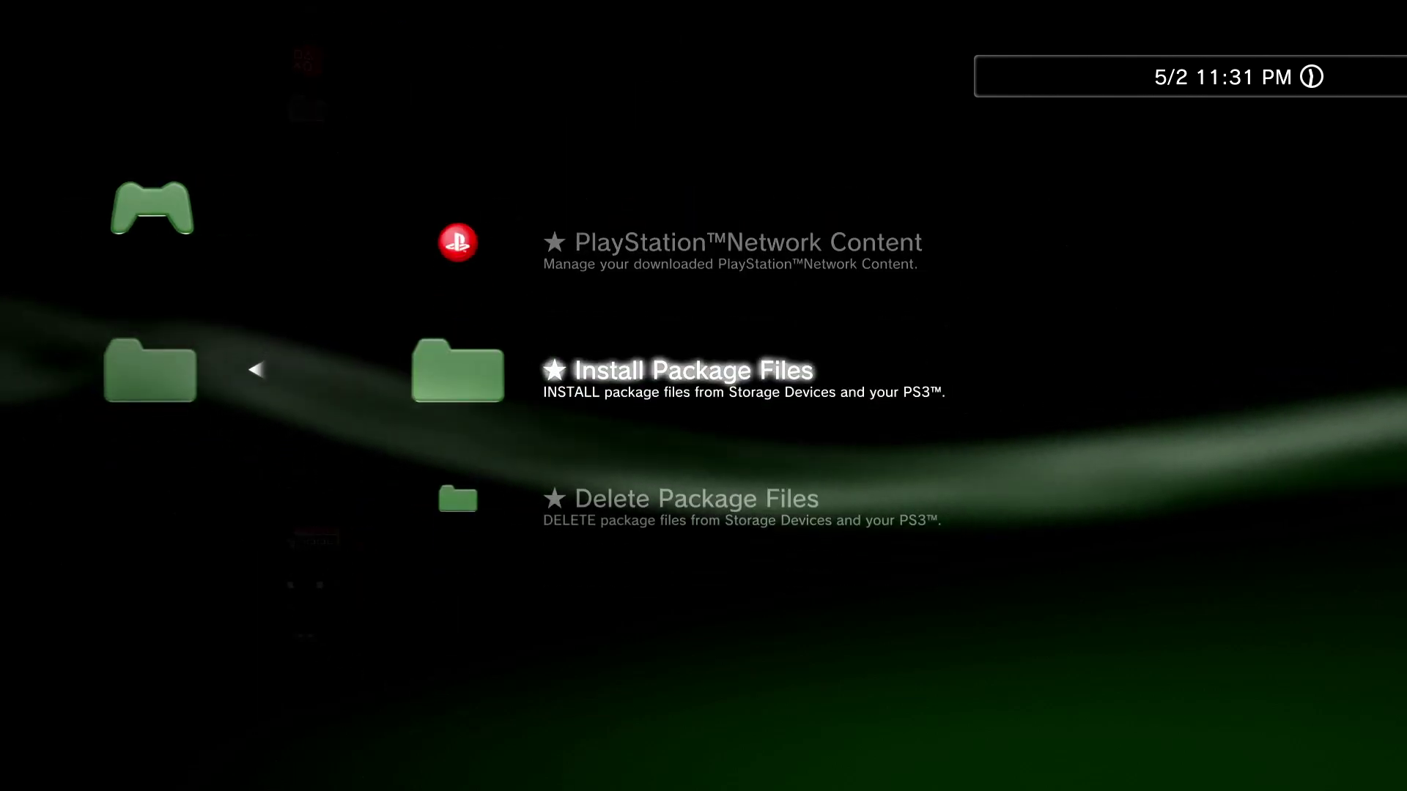
key("Return")
Step: Install the PSP_Launcher_Fixed package from the USB drive using the Standard source
key("Down")
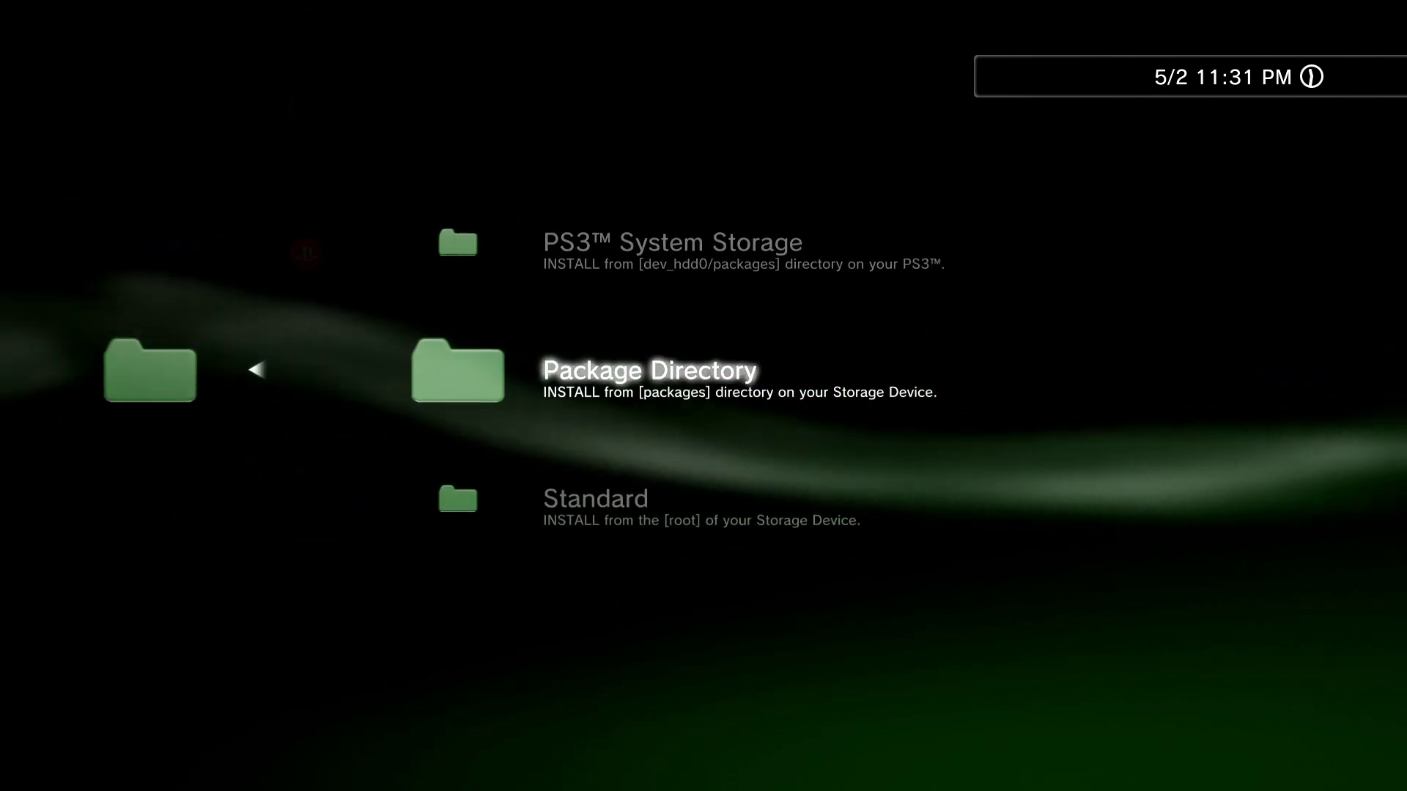
key("Up")
key("Down")
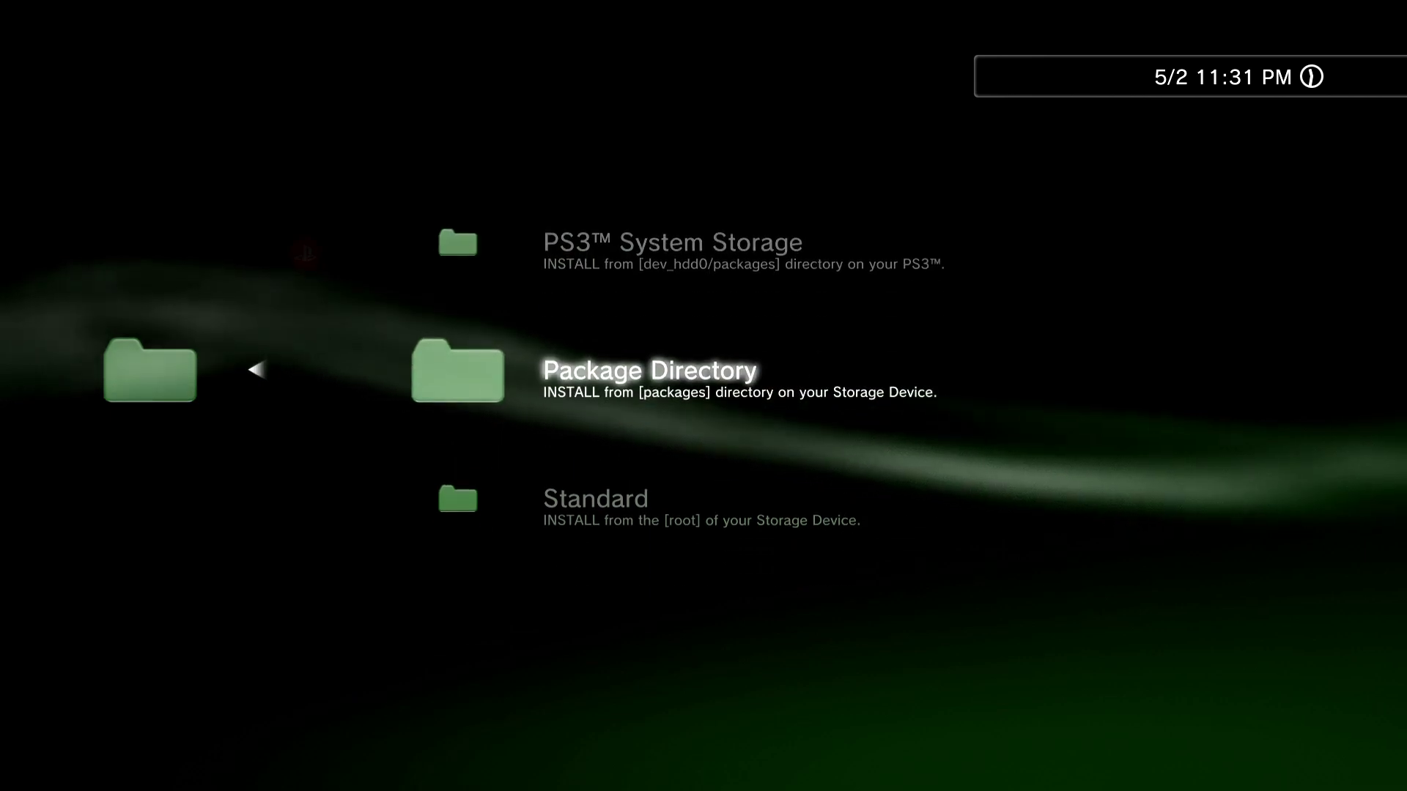
key("Down")
key("Return")
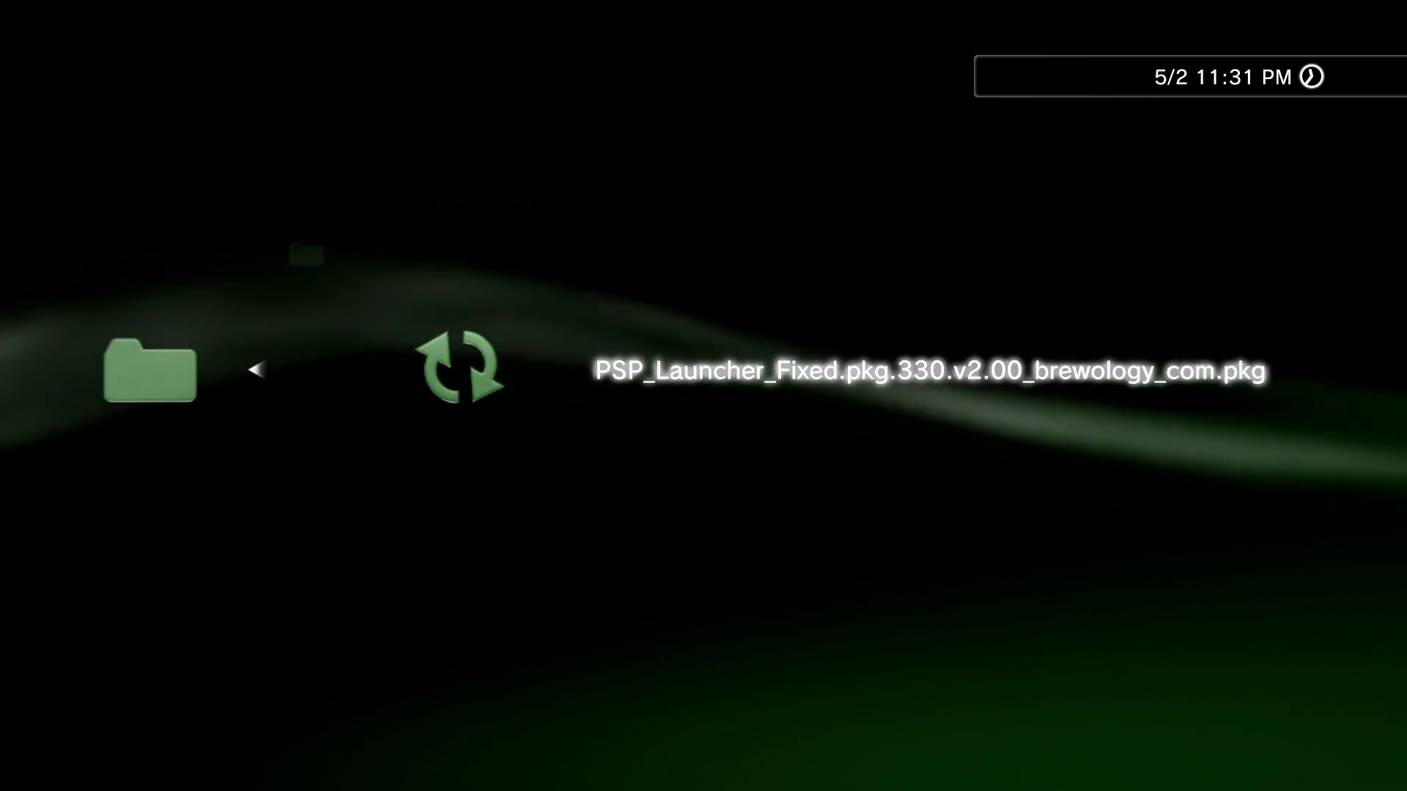
key("Return")
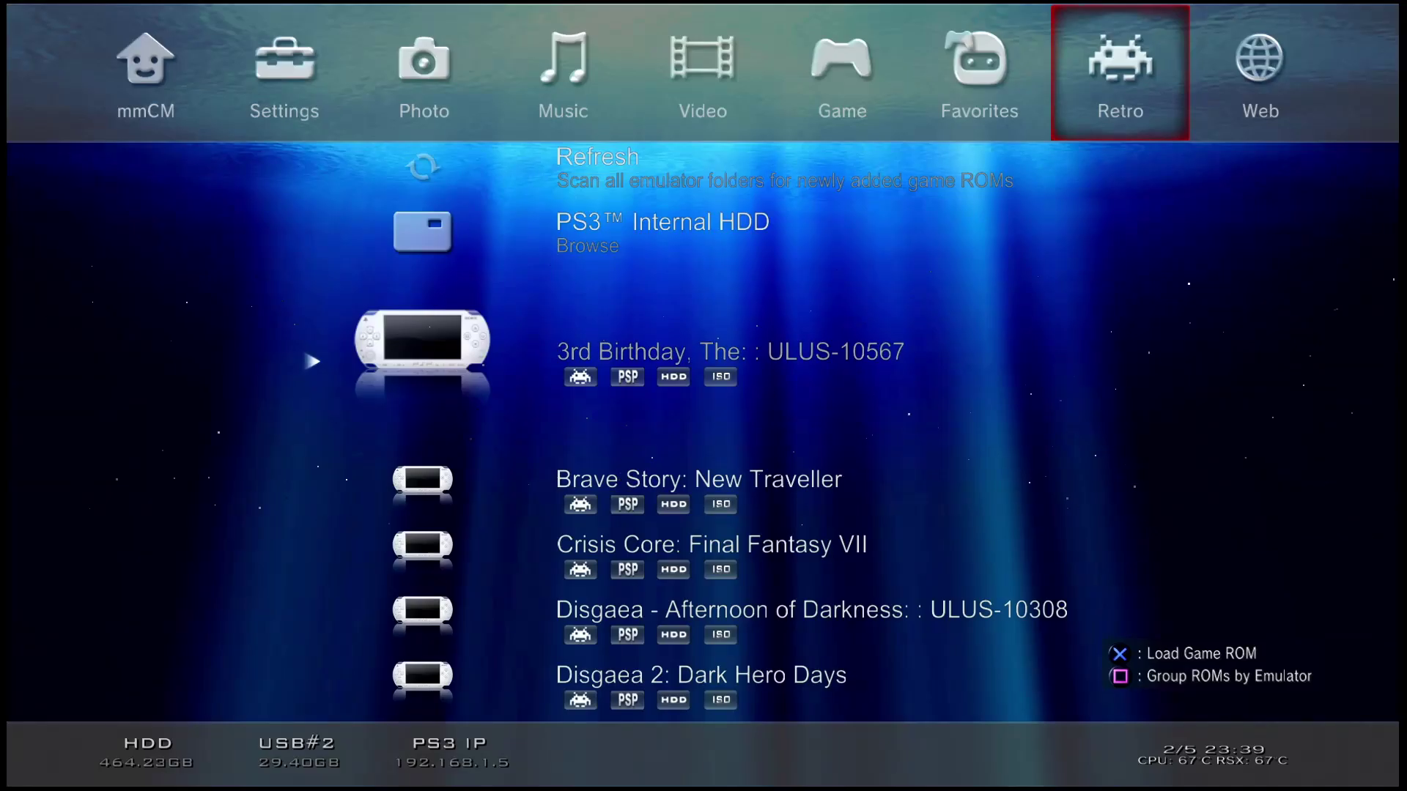
key("Down")
key("Down")
key("Down")
key("Down")
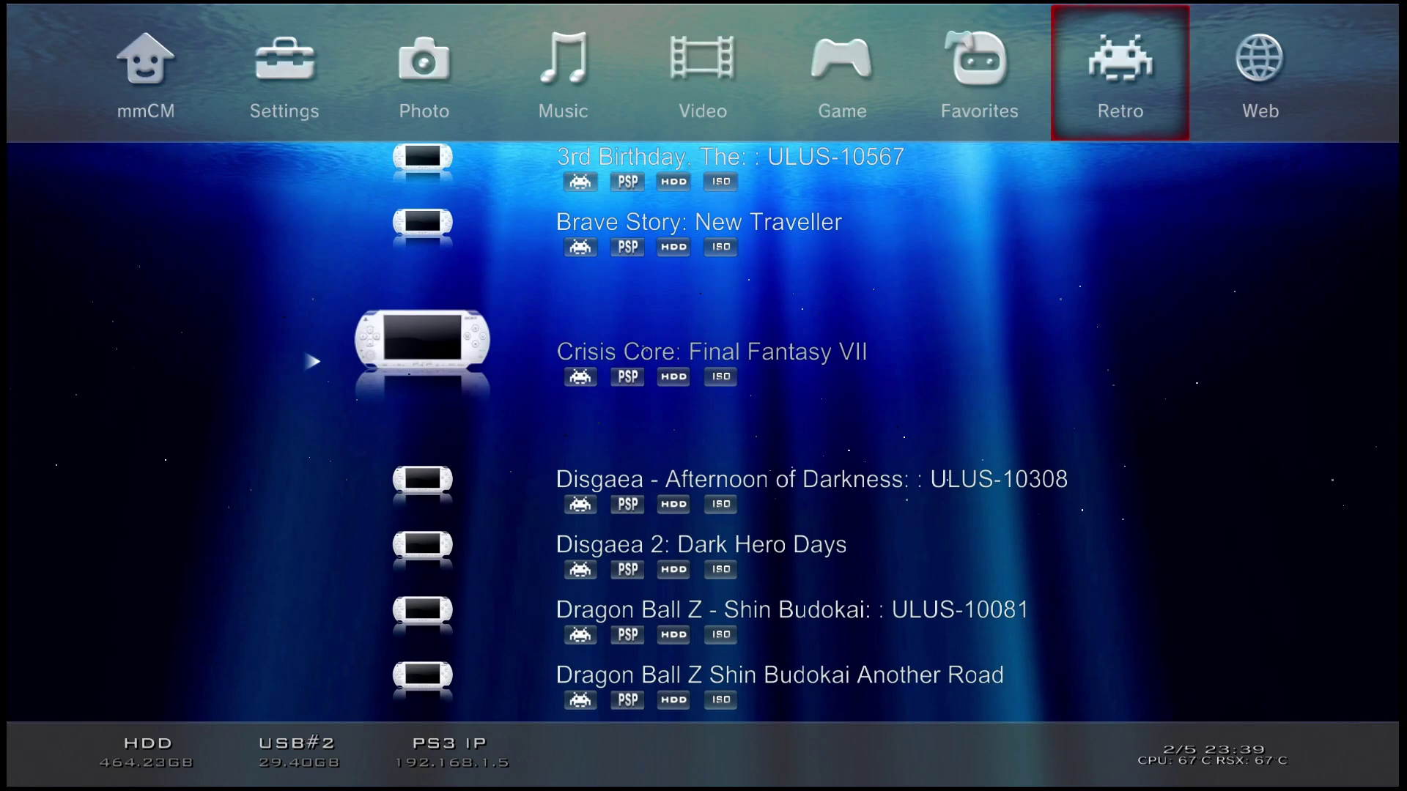
Step: Scroll the PSP list, then start Valkyria Chronicles II through PSP Launcher in the Game column
key("Down")
key("Down")
key("Down")
key("Down")
key("Down")
key("Down")
key("Down")
key("Down")
key("Down")
key("Down")
key("Down")
key("Down")
key("Down")
key("Down")
key("Down")
key("Down")
key("Down")
key("Down")
key("Down")
key("Down")
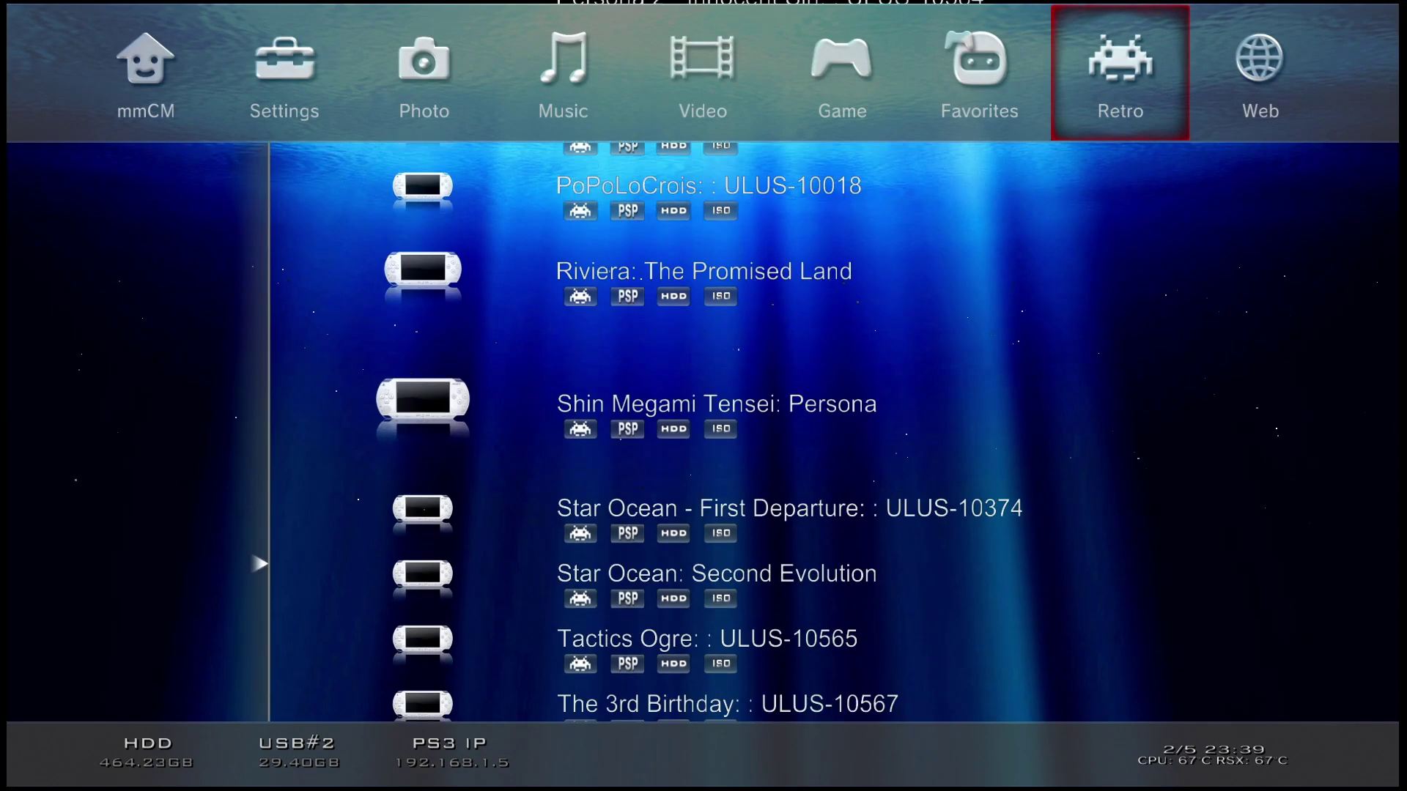
key("Up")
key("Up")
key("Up")
key("Up")
key("Up")
key("Up")
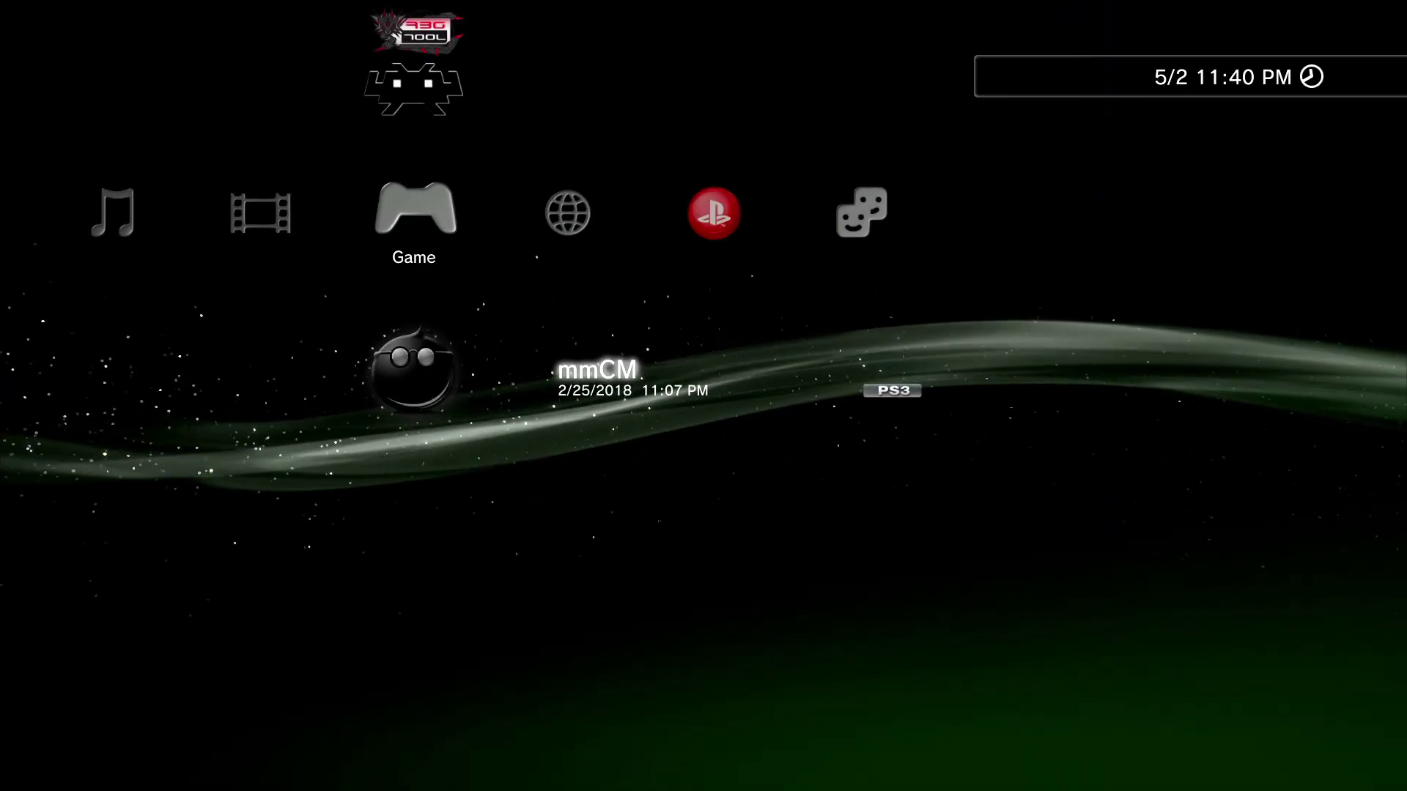
key("Up")
key("Up")
key("Up")
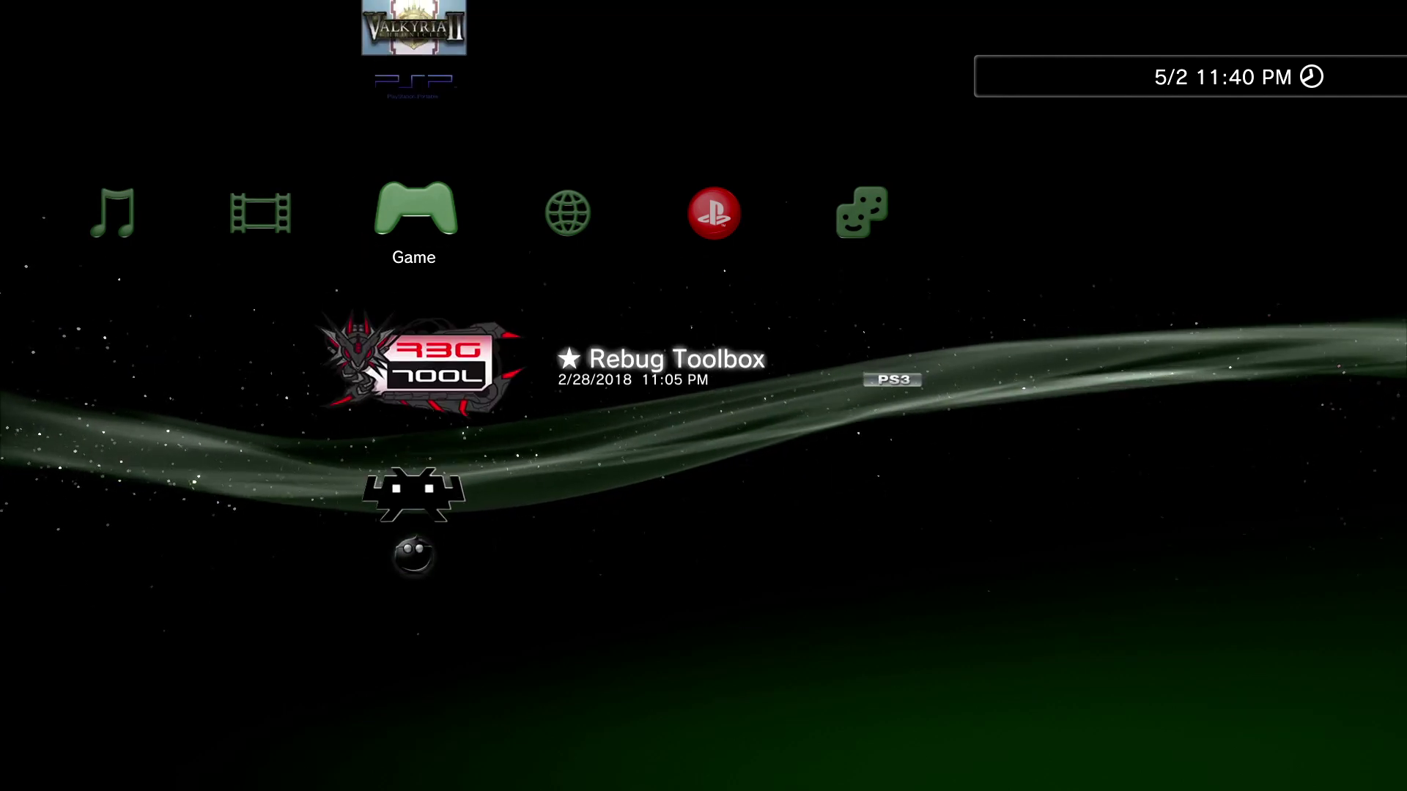
key("Up")
key("Down")
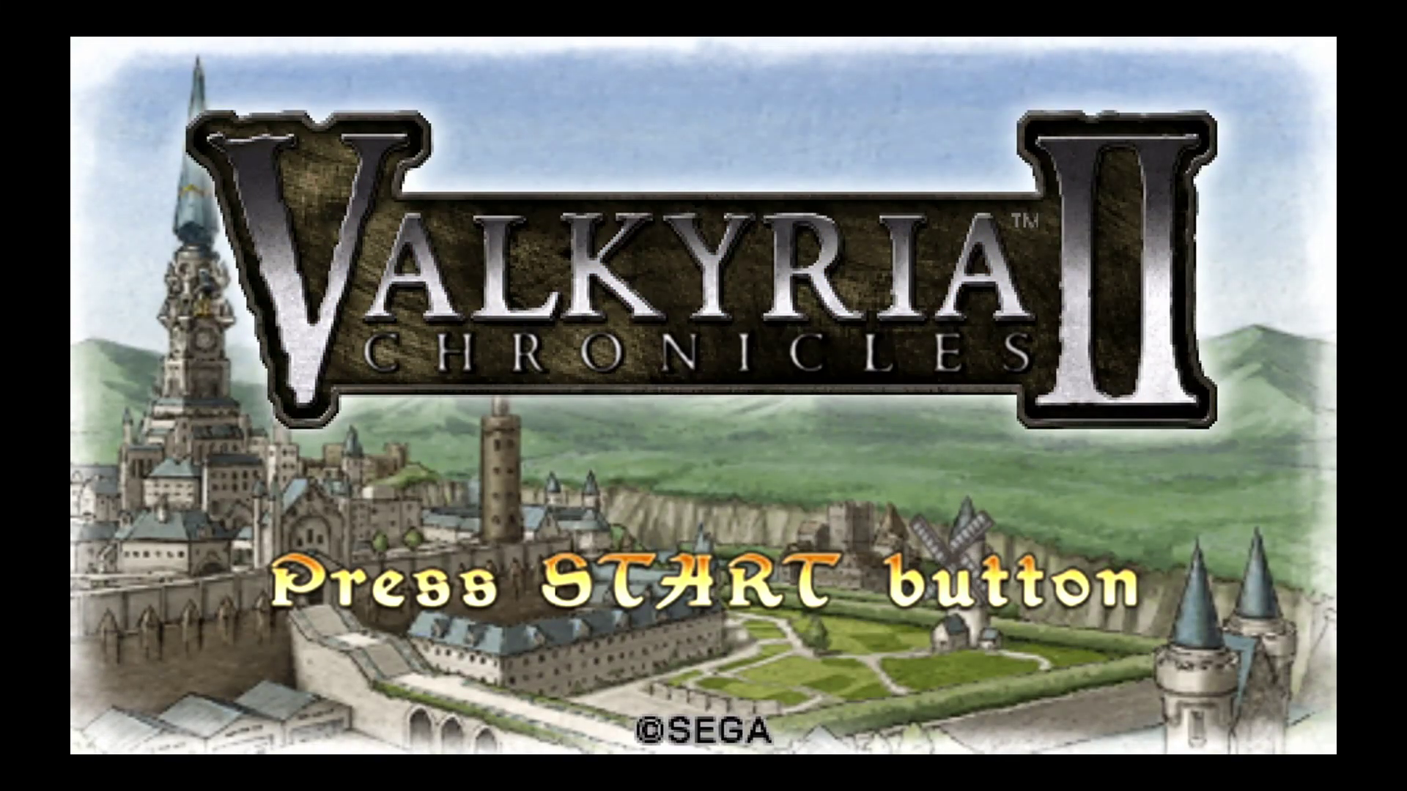
Step: Start the game, fire at the enemy and run Avan across the plaza to the sandbags
key("Return")
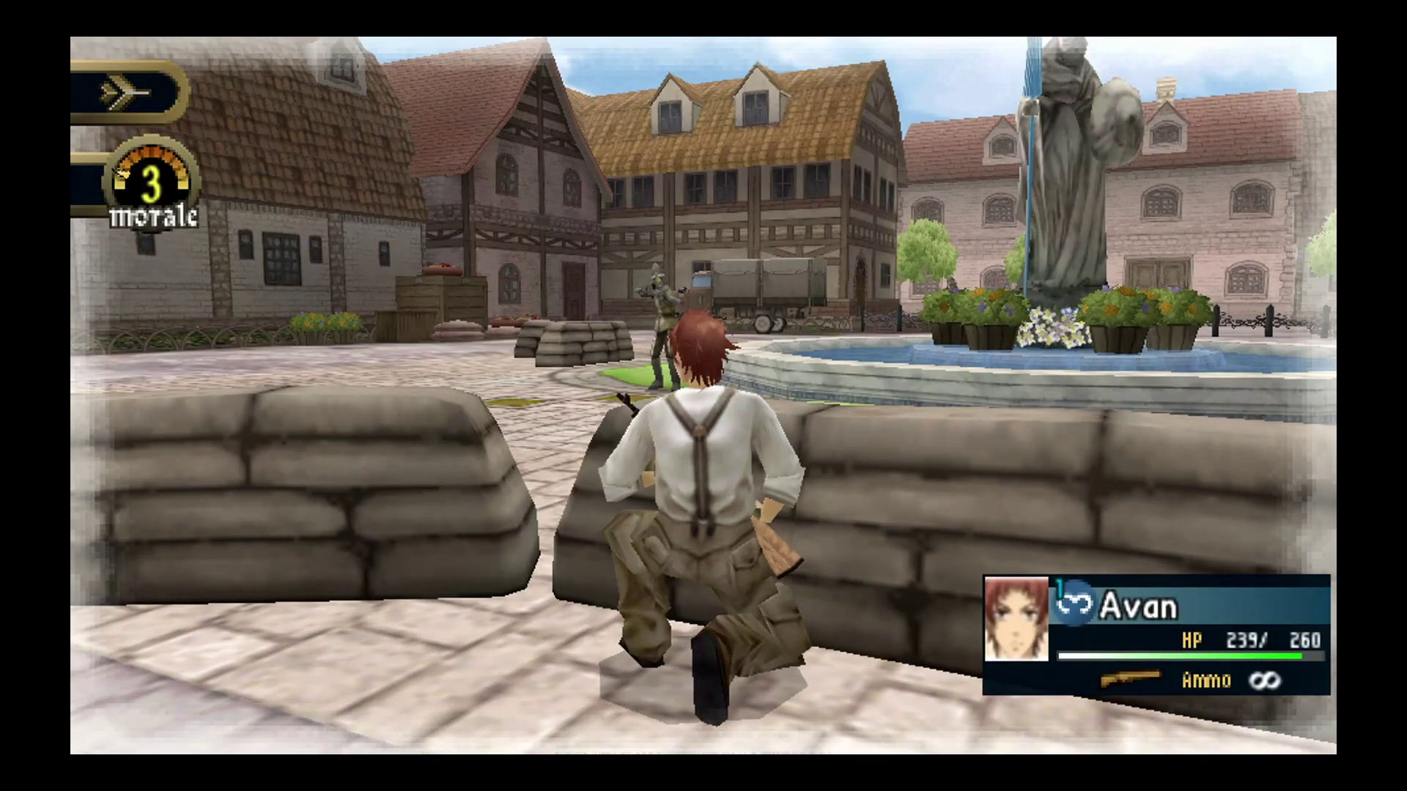
key("w")
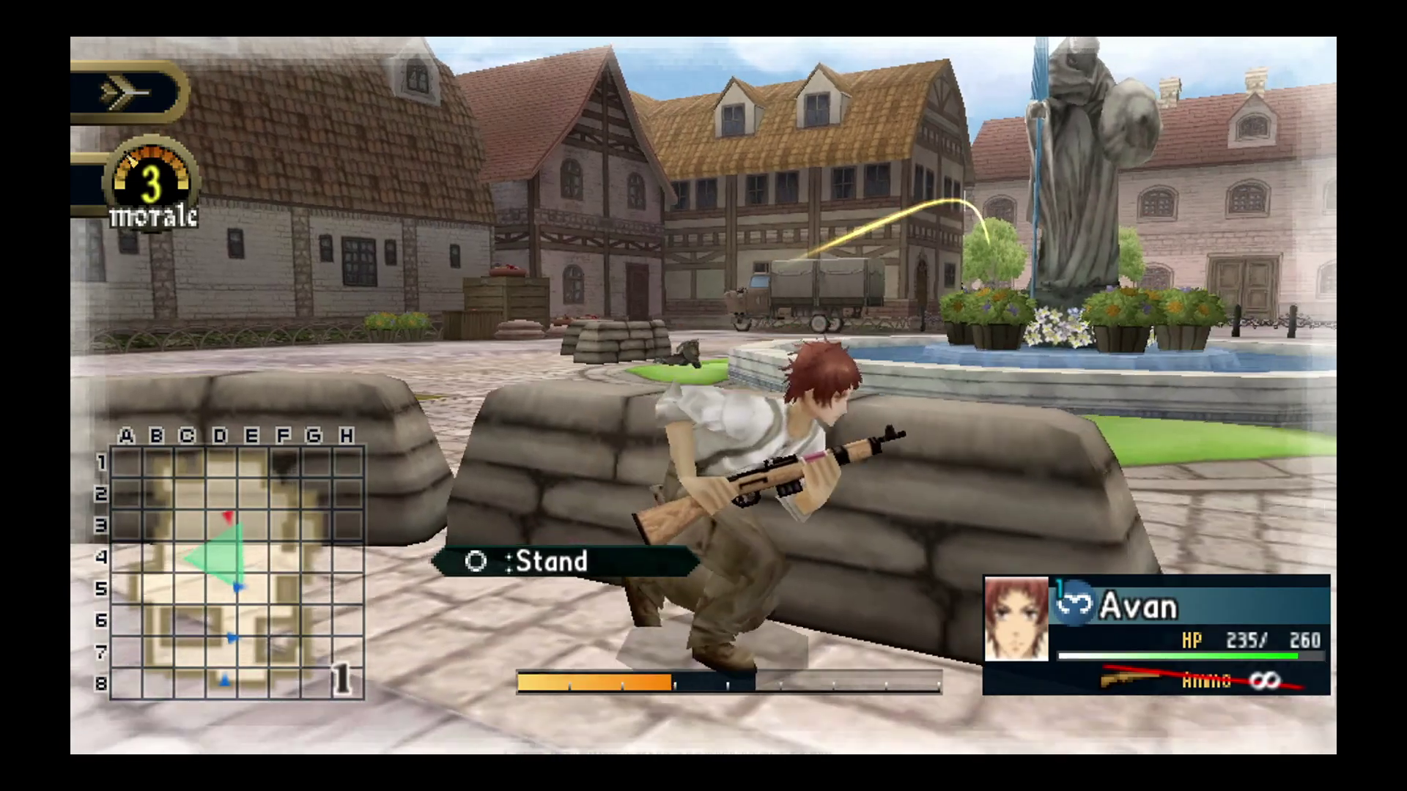
key("w")
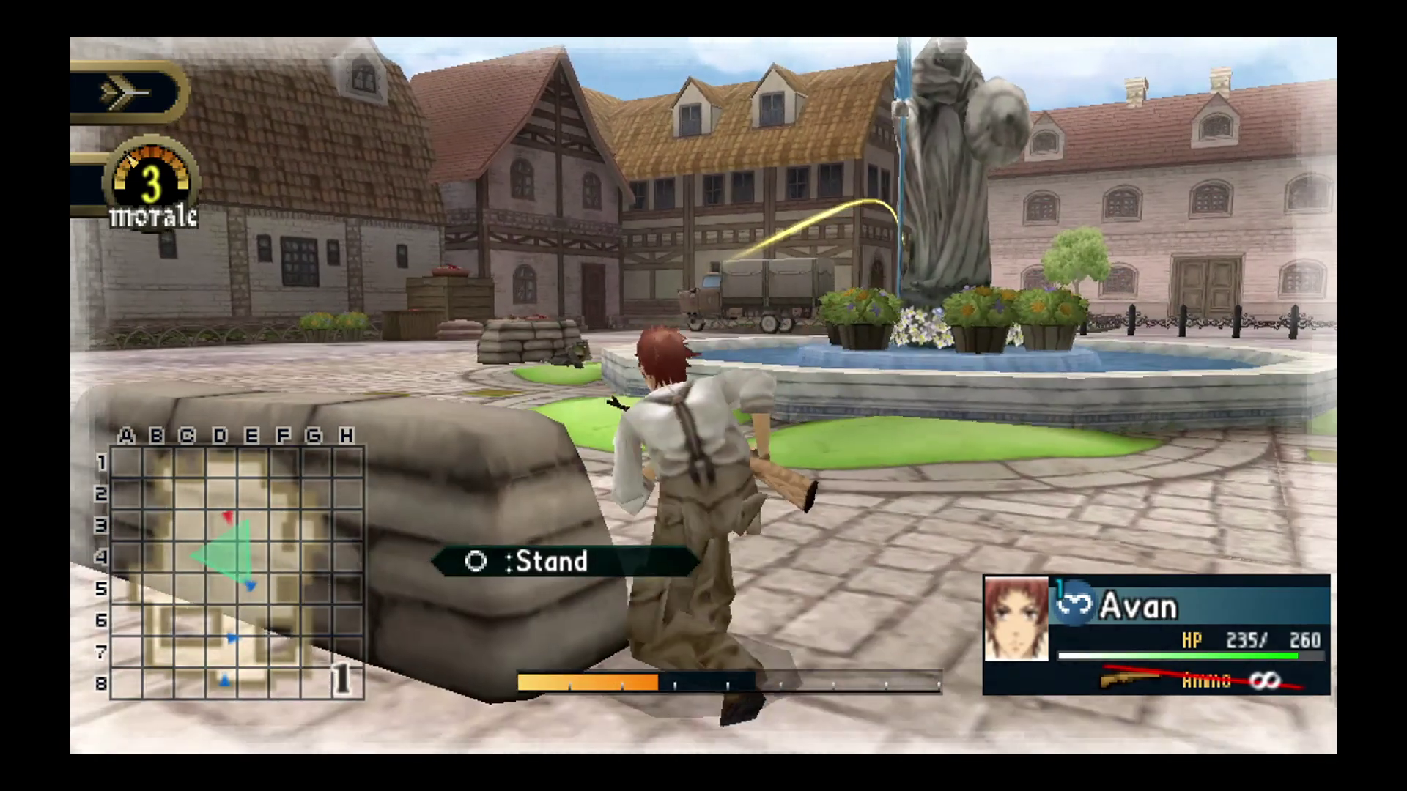
key("w")
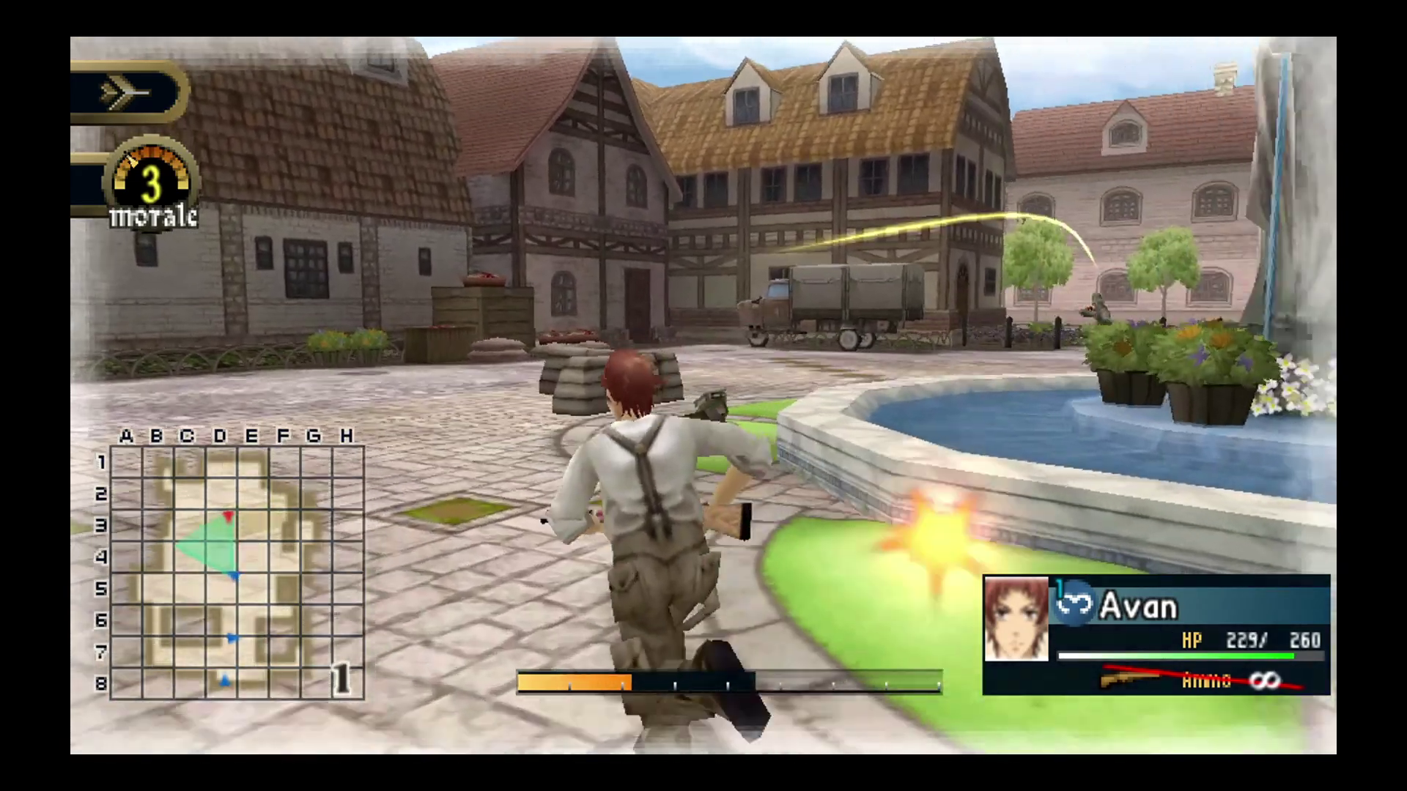
key("w")
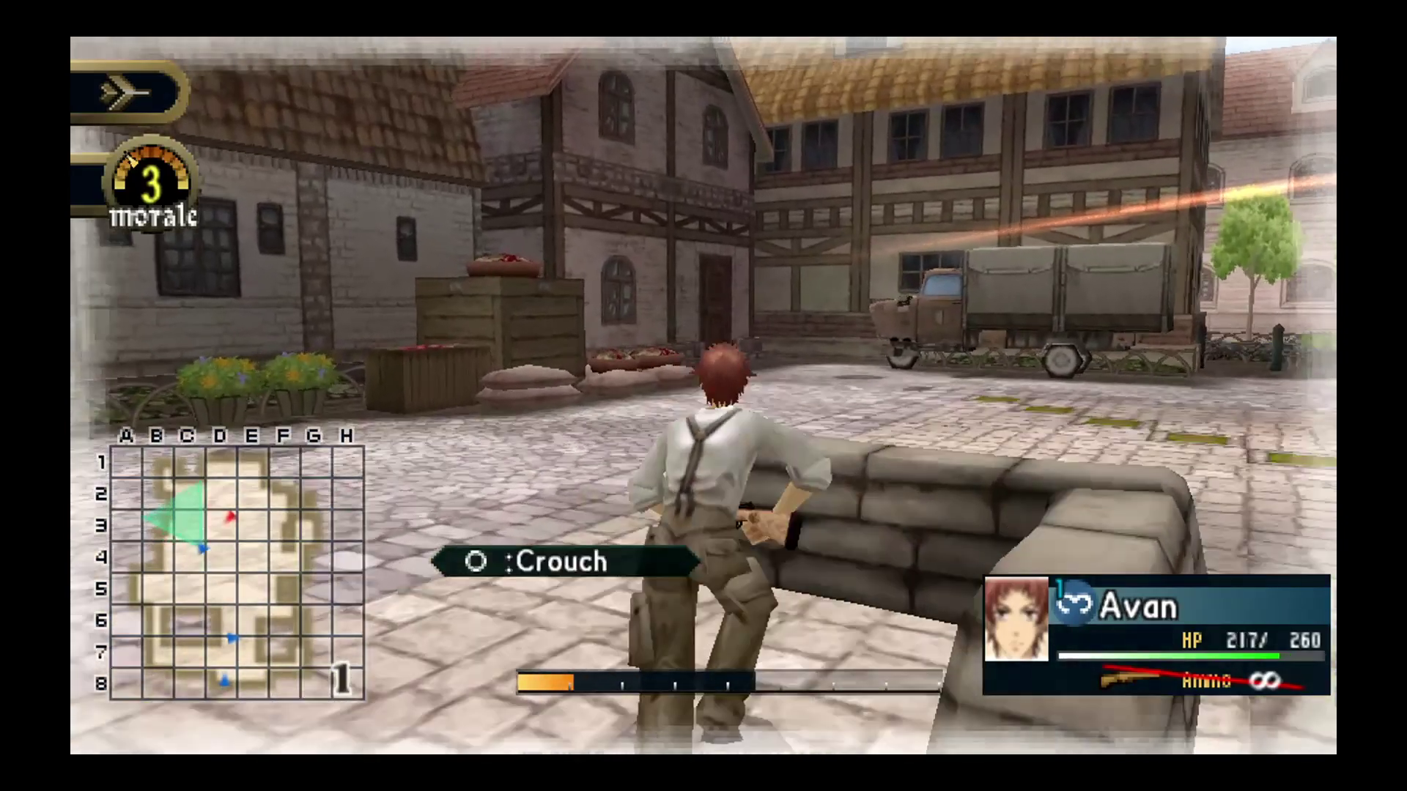
Step: Crouch Avan behind the sandbags and turn the camera left to spot the enemy Scout
key("x")
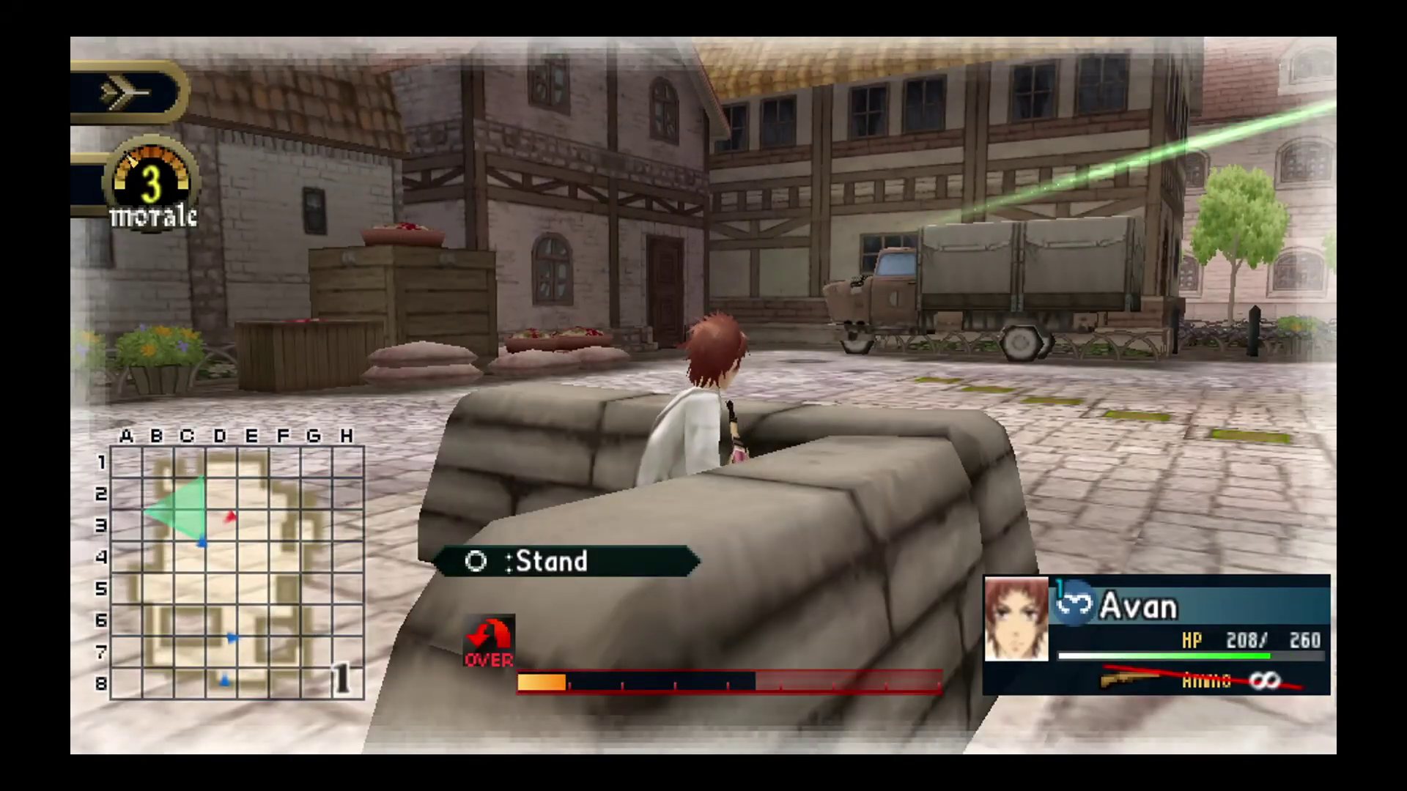
key("a")
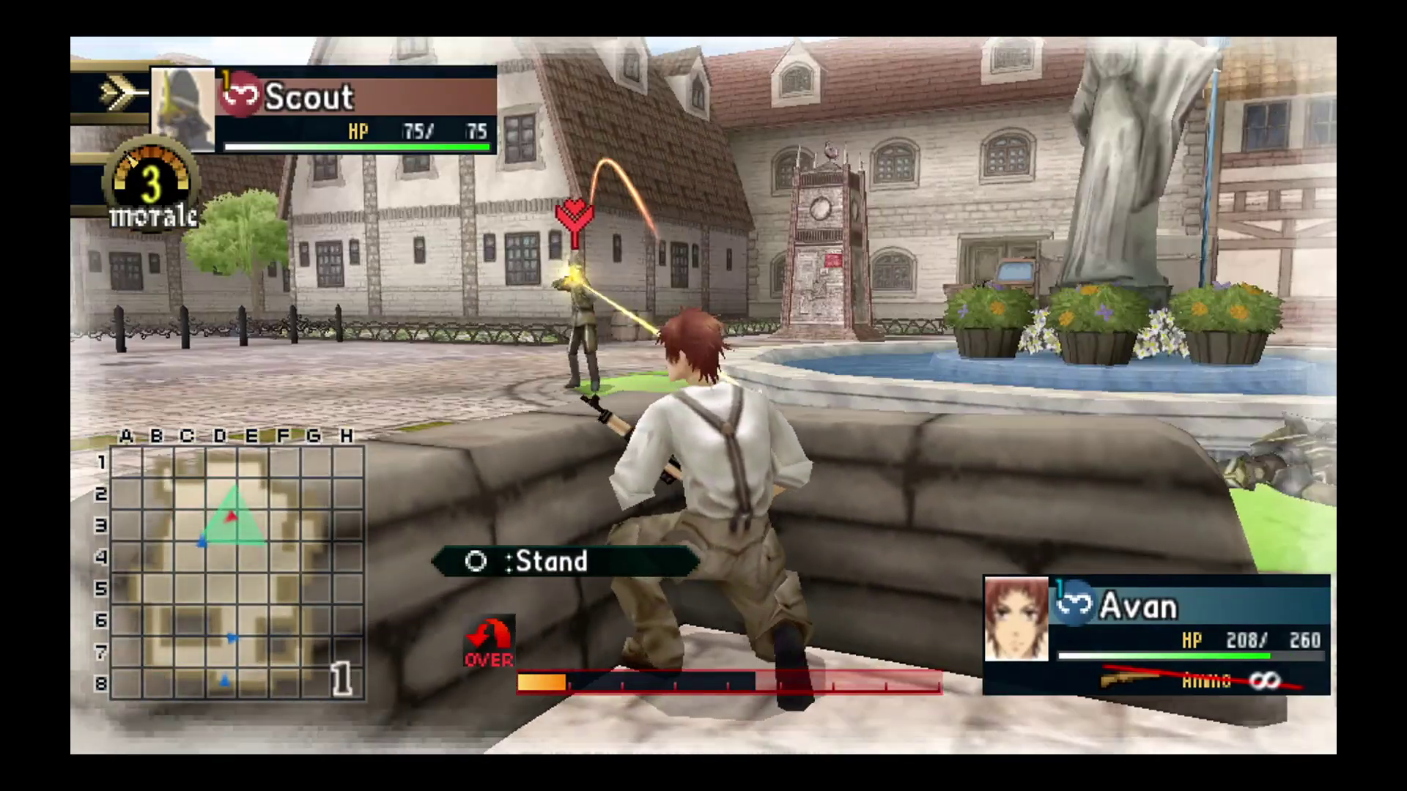
key("a")
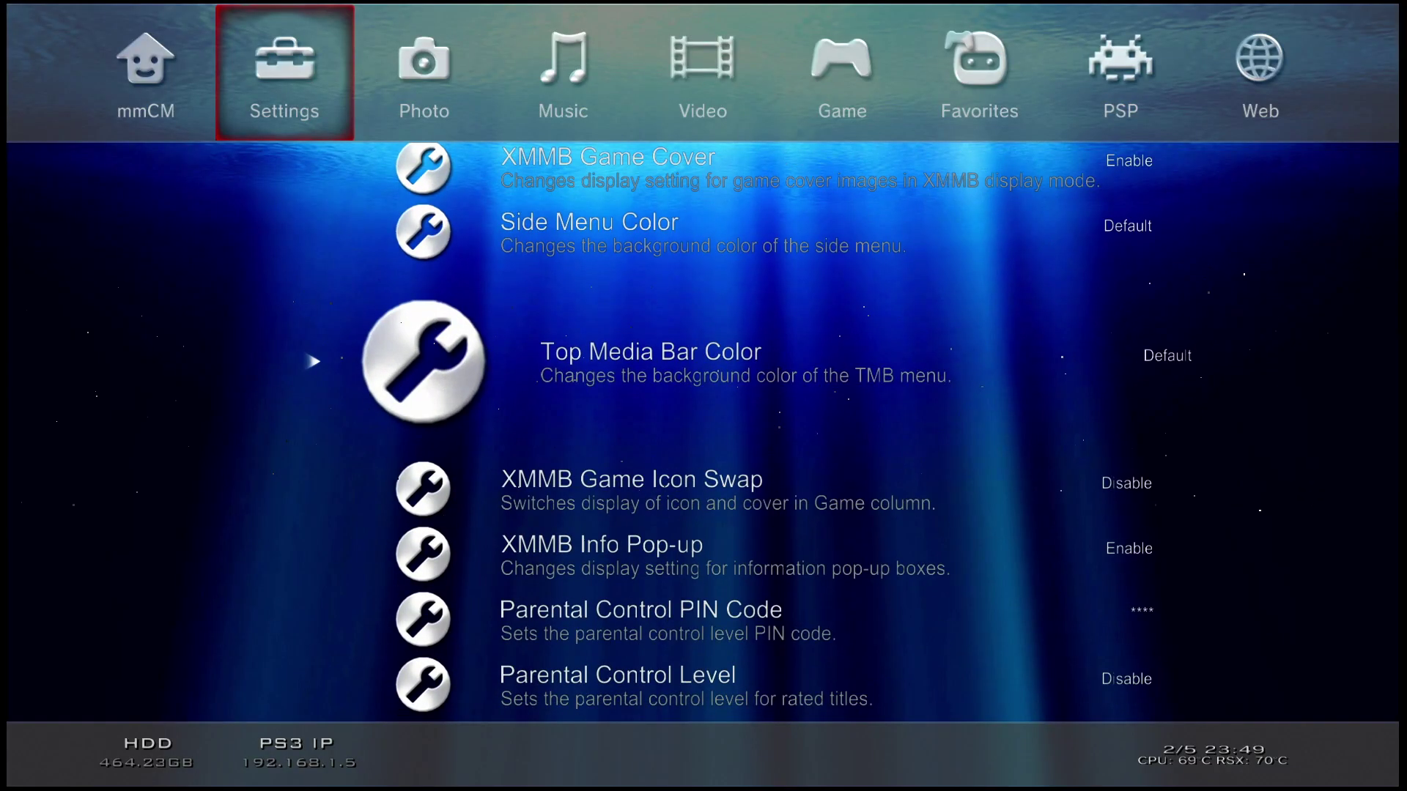
Step: Scroll down through multiMAN's Settings list, past the mmOS Access setting
key("Down")
key("Down")
key("Down")
key("Down")
key("Down")
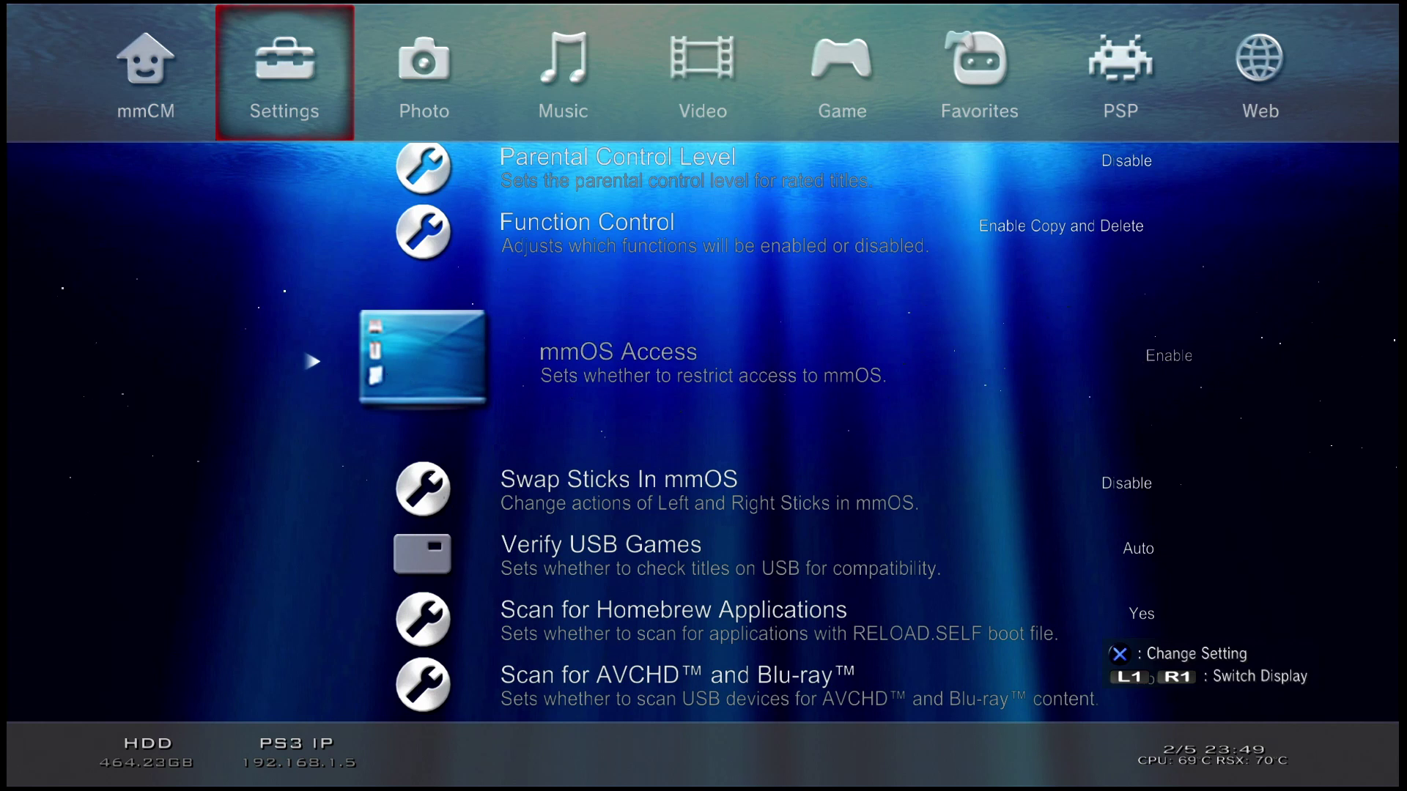
key("Down")
key("Up")
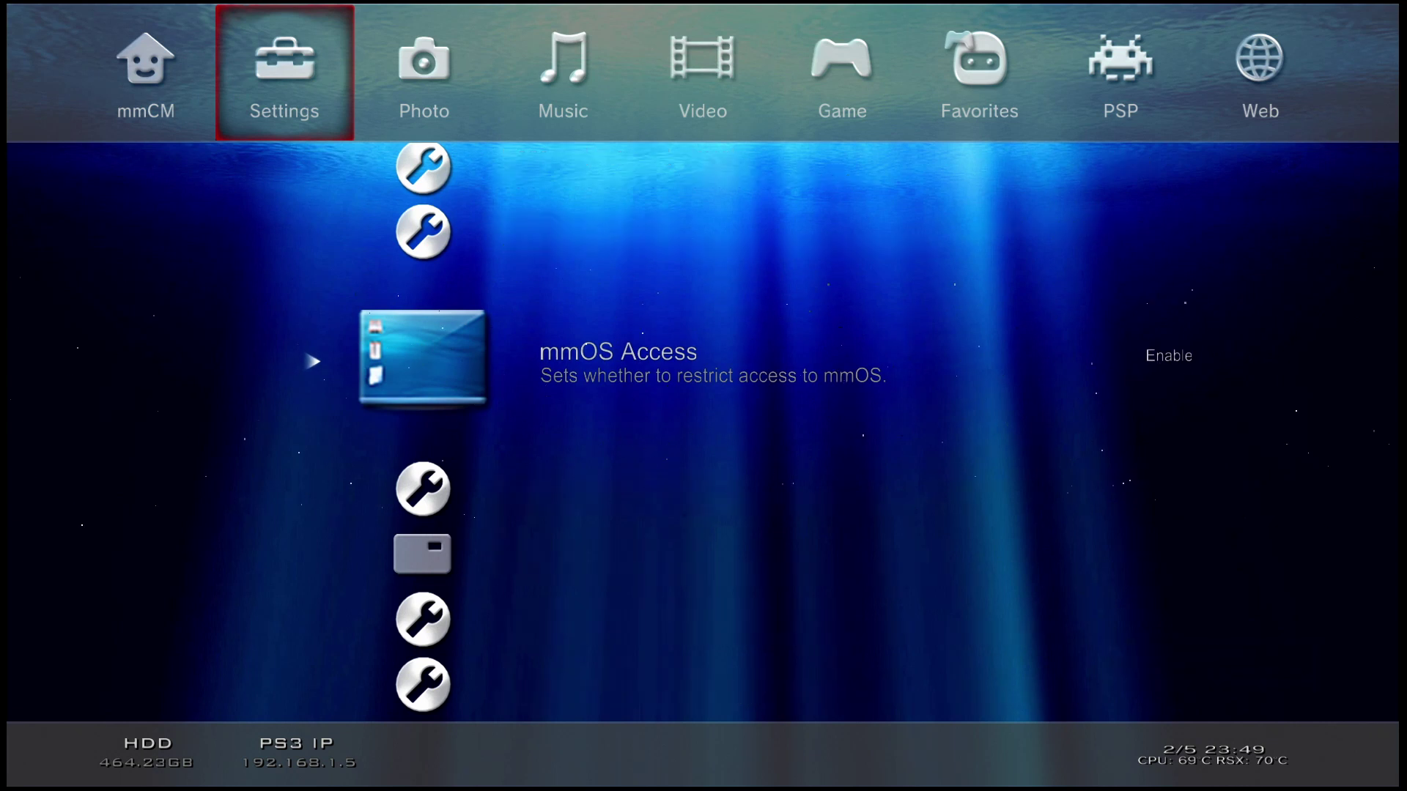
key("Down")
key("Down")
key("Down")
key("Down")
key("Down")
key("Down")
key("Down")
key("Down")
key("Down")
key("Down")
key("Down")
key("Down")
key("Down")
key("Down")
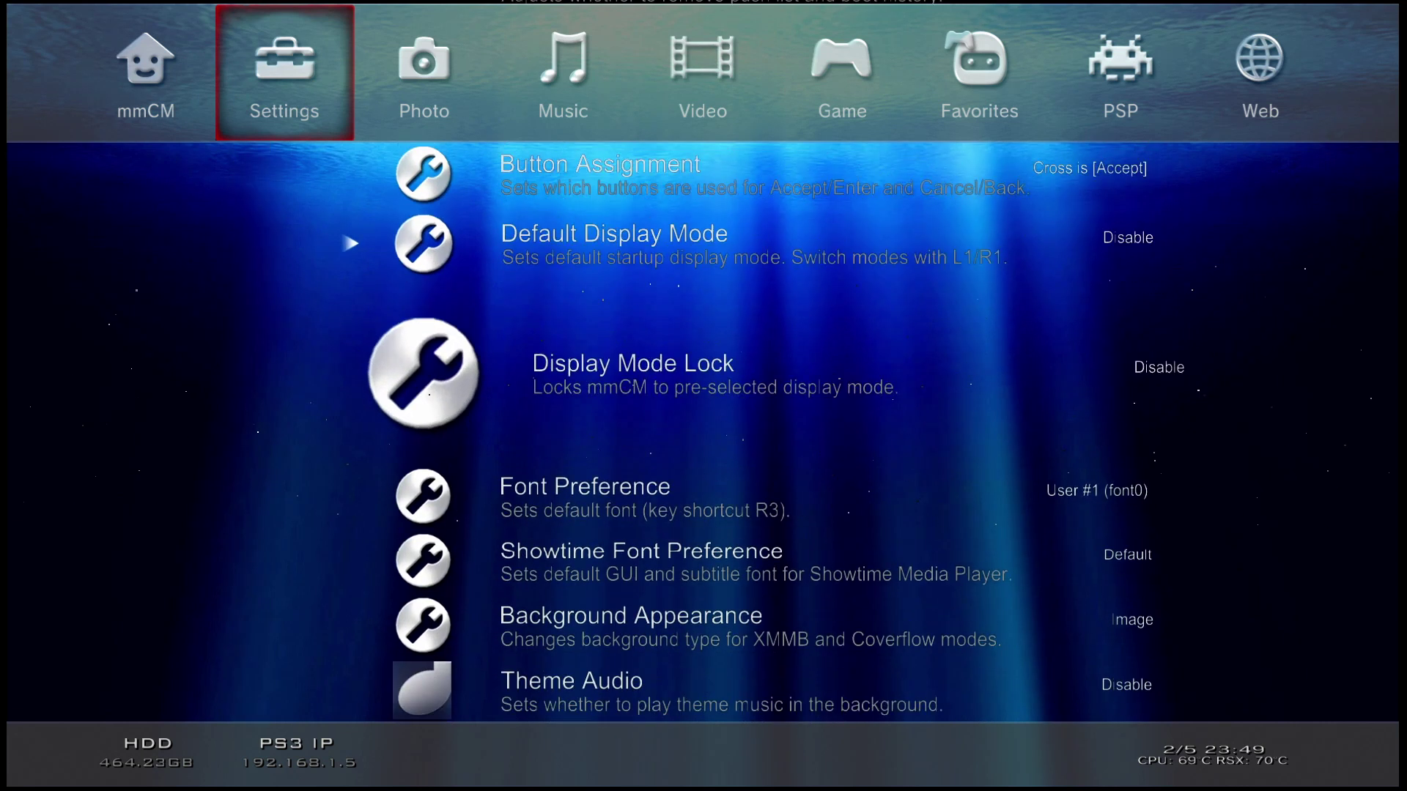
key("Down")
key("Down")
key("Down")
key("Down")
key("Down")
key("Down")
key("Down")
key("Down")
key("Down")
key("Down")
key("Down")
key("Down")
key("Down")
key("Down")
key("Down")
key("Down")
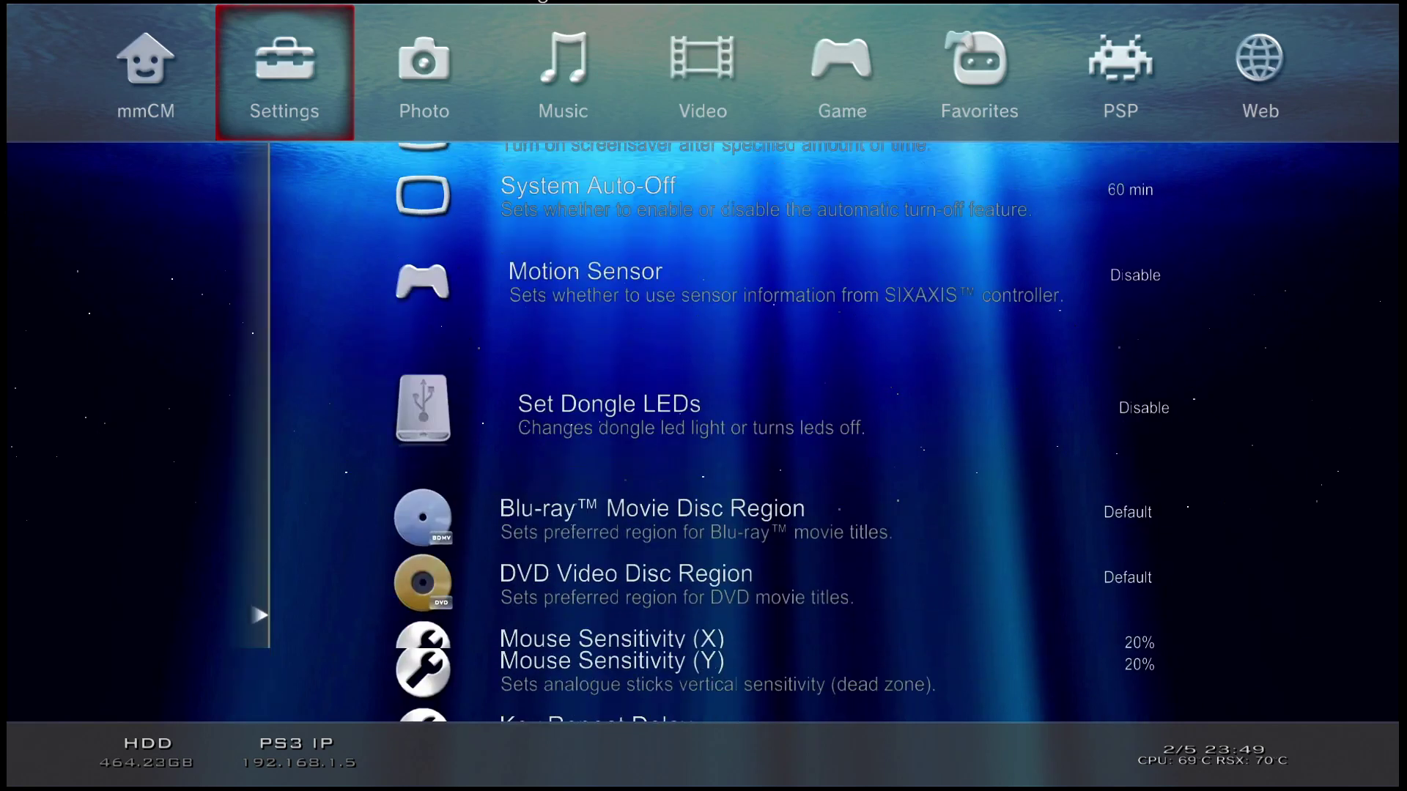
Step: Switch to the mmCM column and scroll its Restart, Quit and shutdown entries
key("Down")
key("Down")
key("Down")
key("Down")
key("Down")
key("Down")
key("Down")
key("Down")
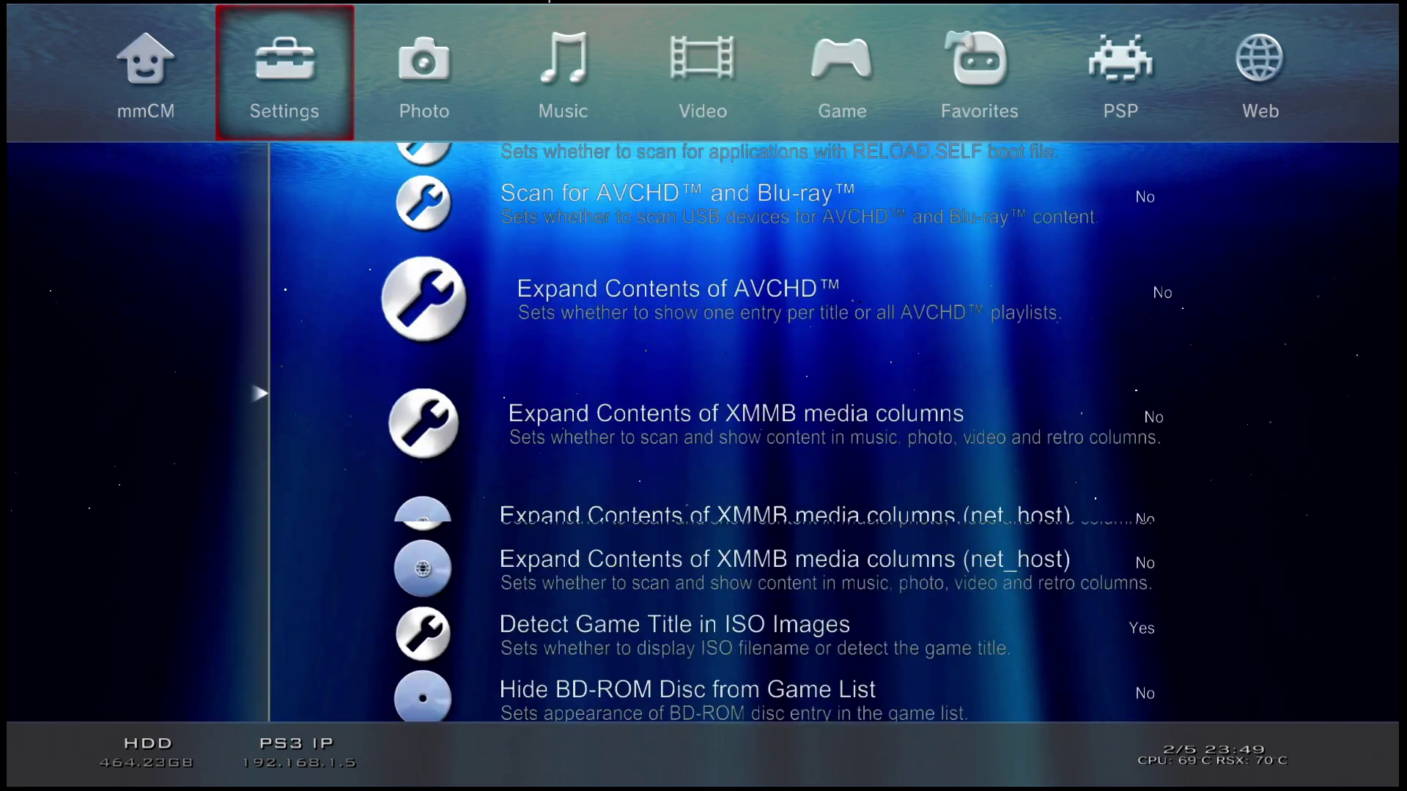
key("Left")
key("Down")
key("Down")
key("Down")
key("Down")
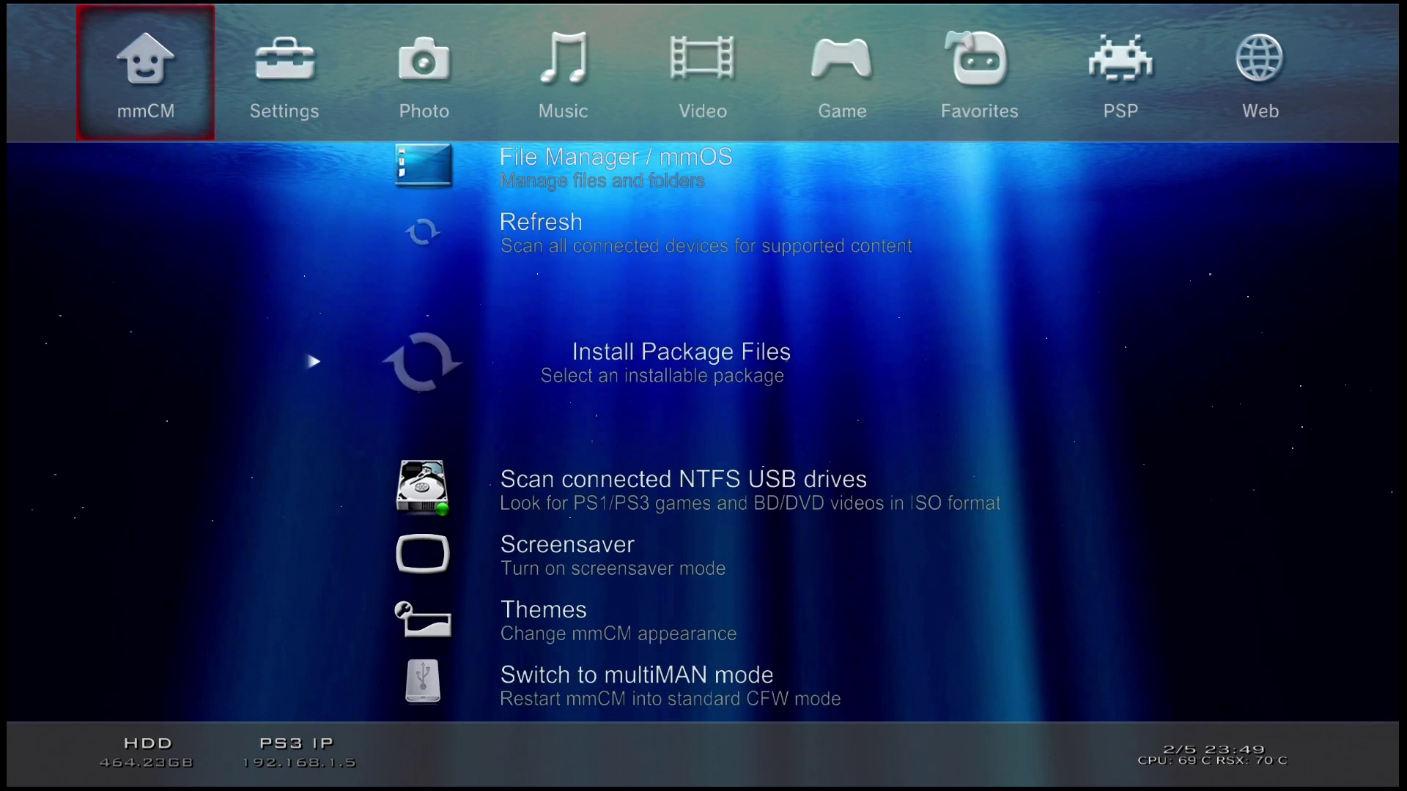
key("Down")
key("Down")
key("Down")
Step: Open PS3 Root and dev_hdd0 windows, bring /dev_hdd0 forward and scroll its folders
key("Up")
key("Up")
key("Up")
key("Up")
key("Up")
key("Up")
key("Up")
key("Down")
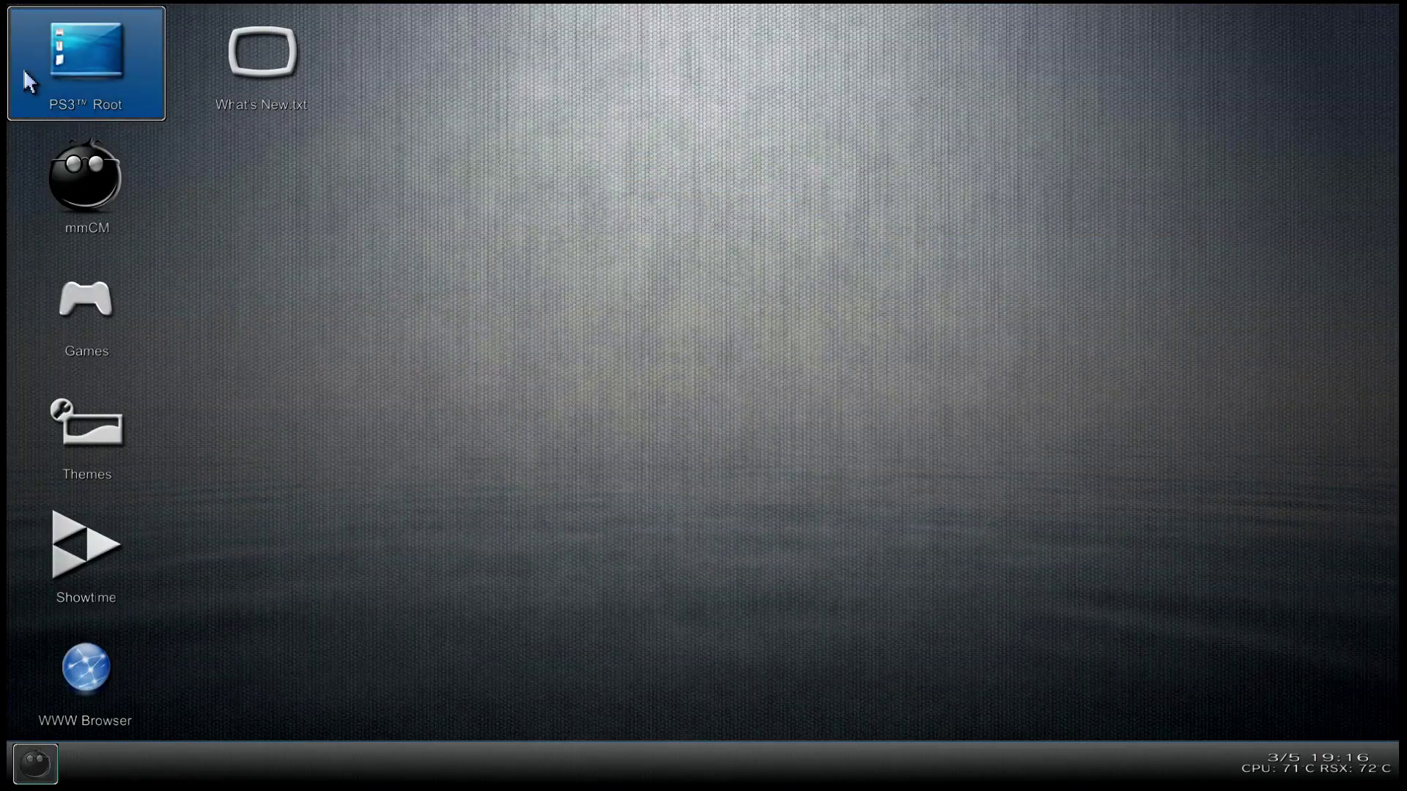
double_click(25, 74)
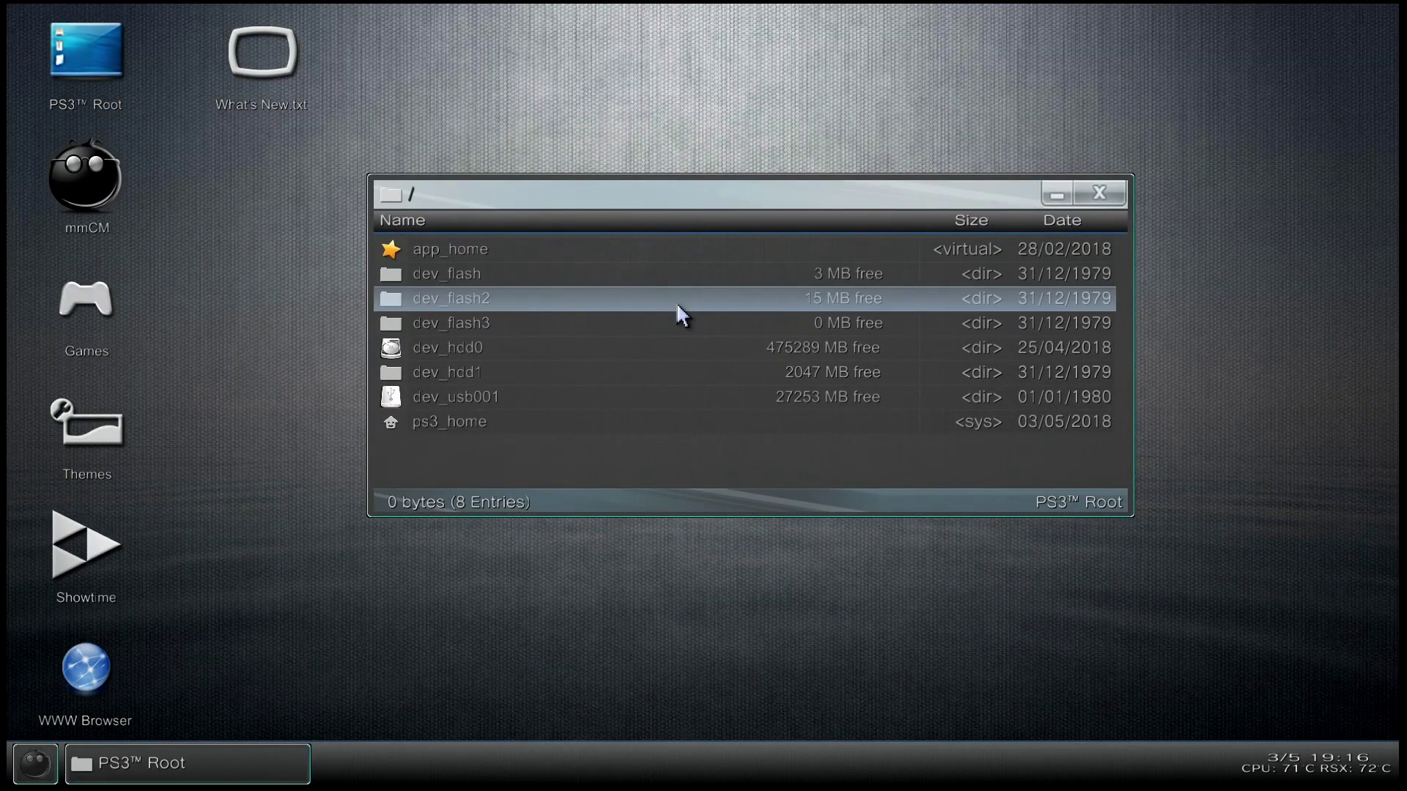
double_click(675, 343)
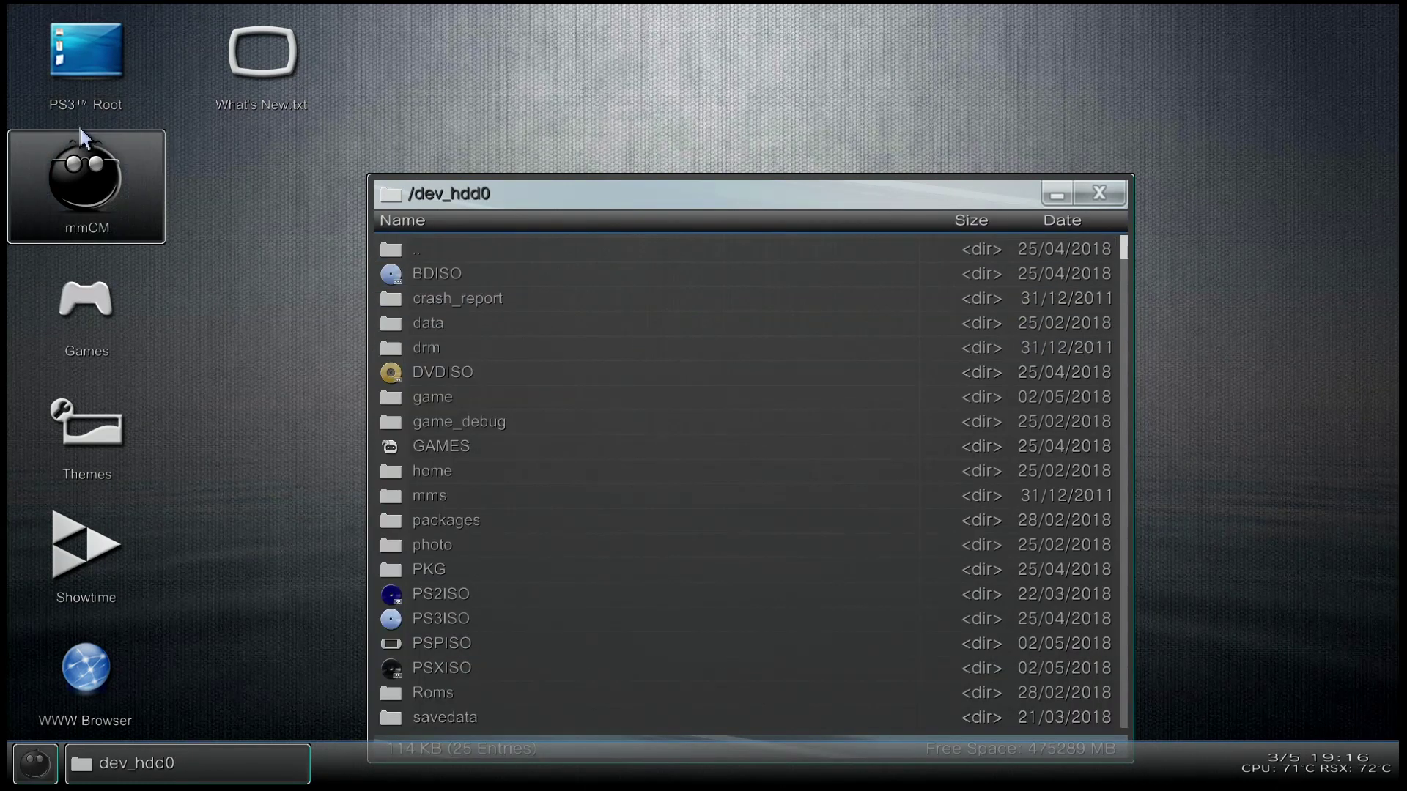
double_click(64, 87)
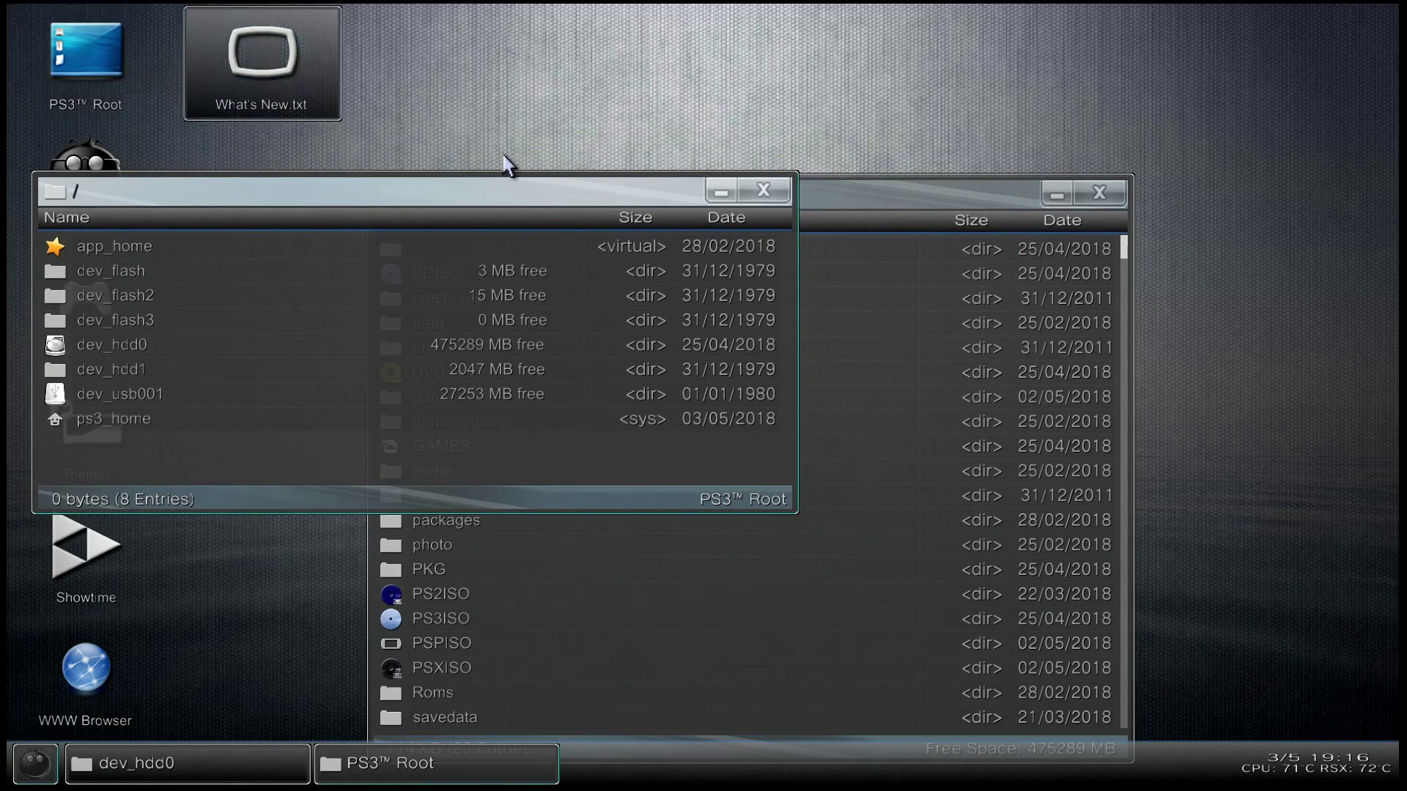
left_click(817, 206)
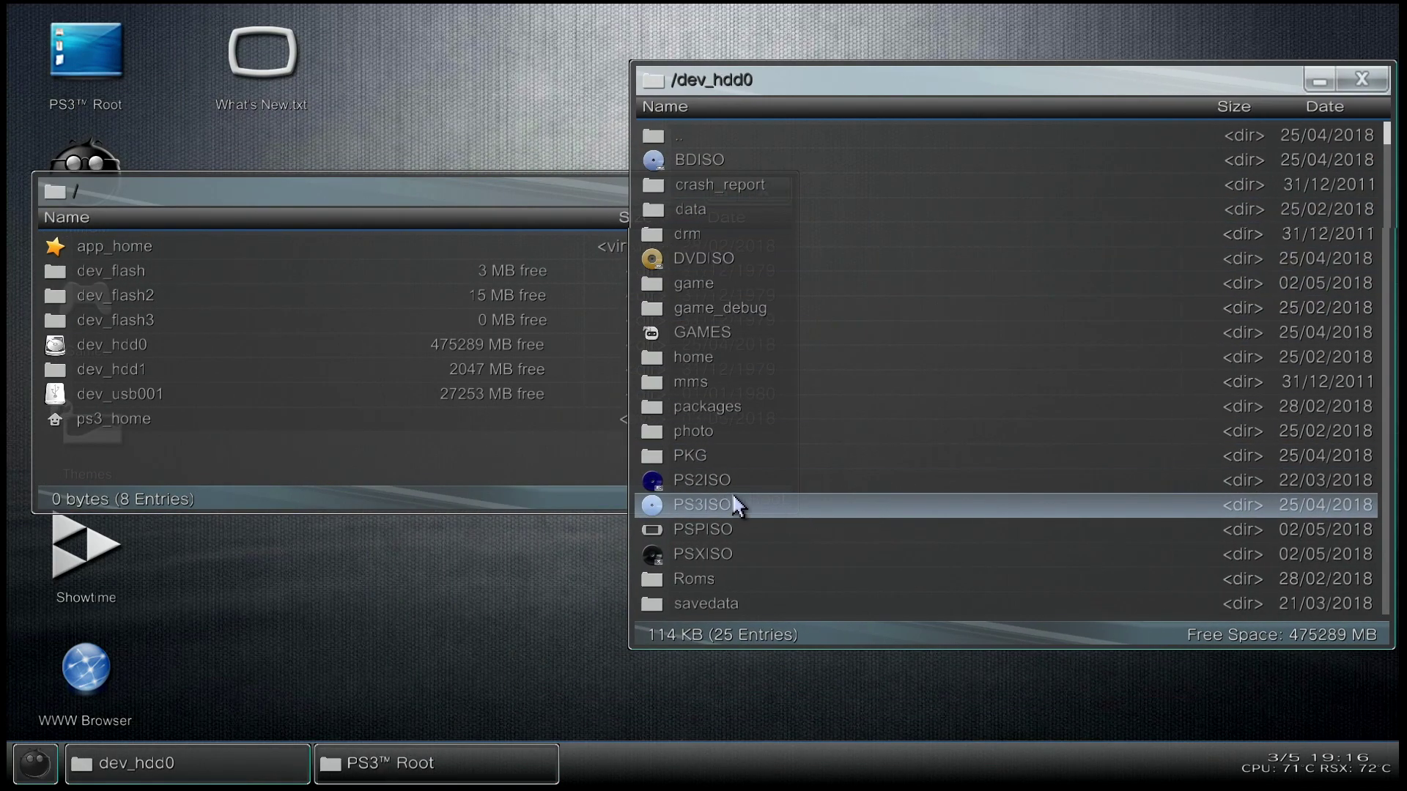
scroll(791, 504, "down", 2)
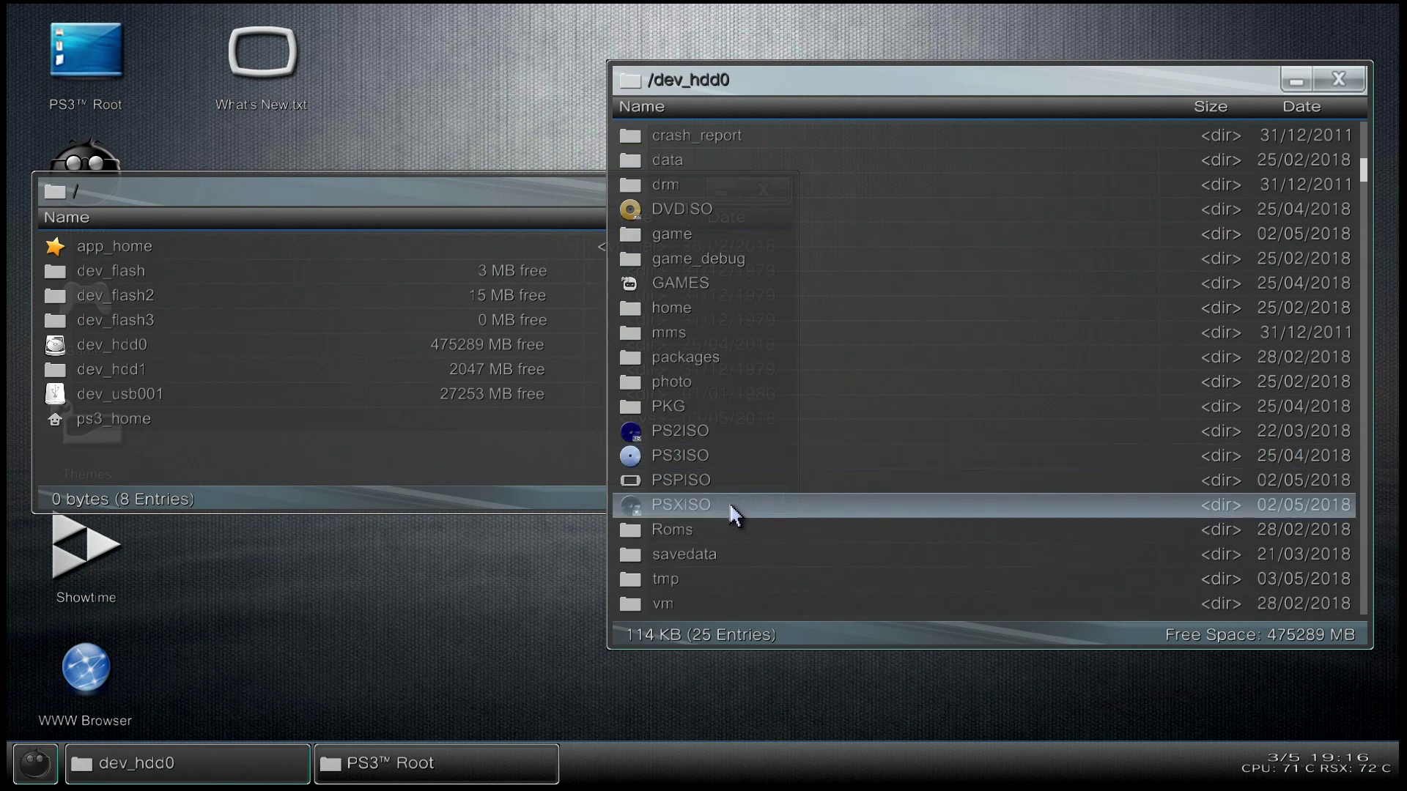
Step: Open the PS2ISO folder on /dev_hdd0 and bring the root drive list forward
left_click(729, 441)
double_click(727, 441)
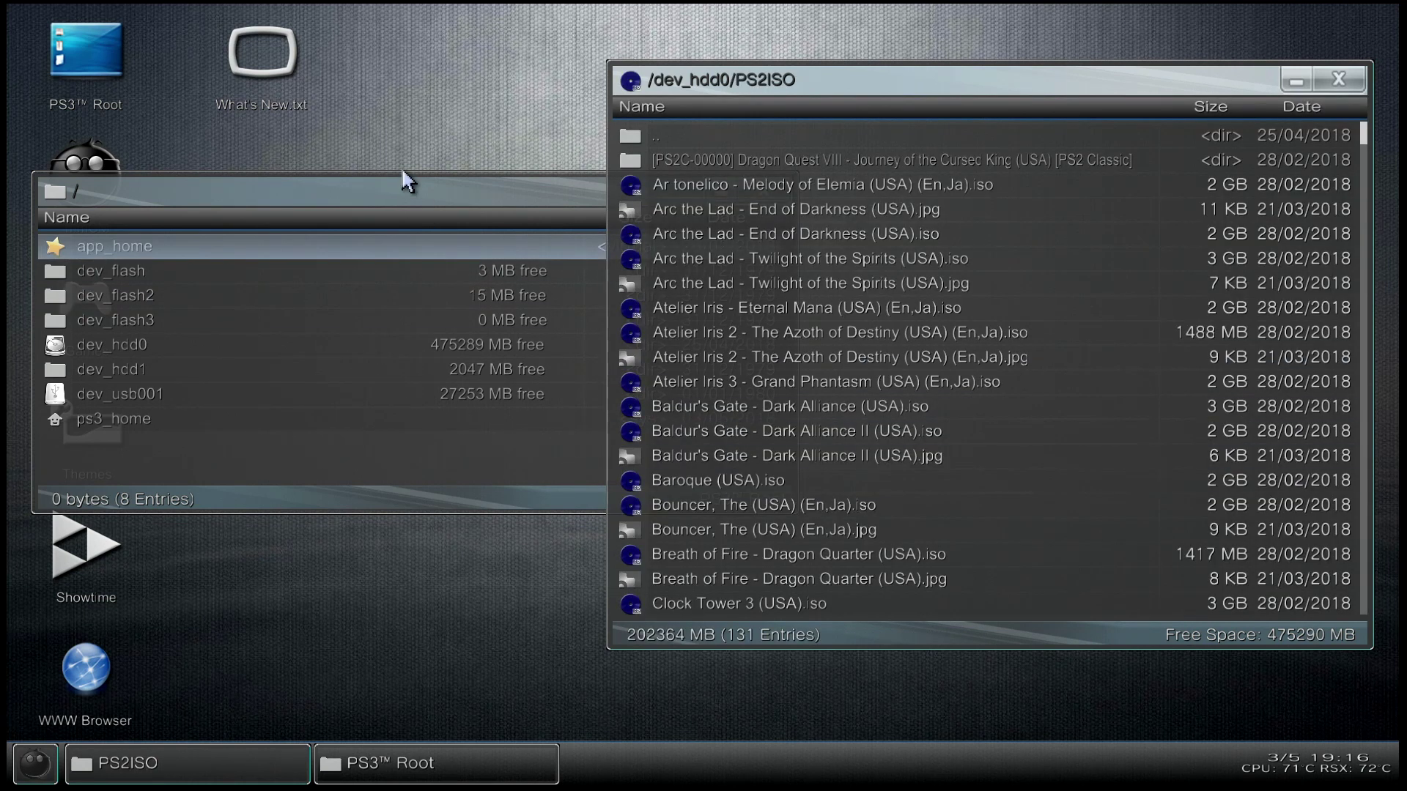
left_click(404, 192)
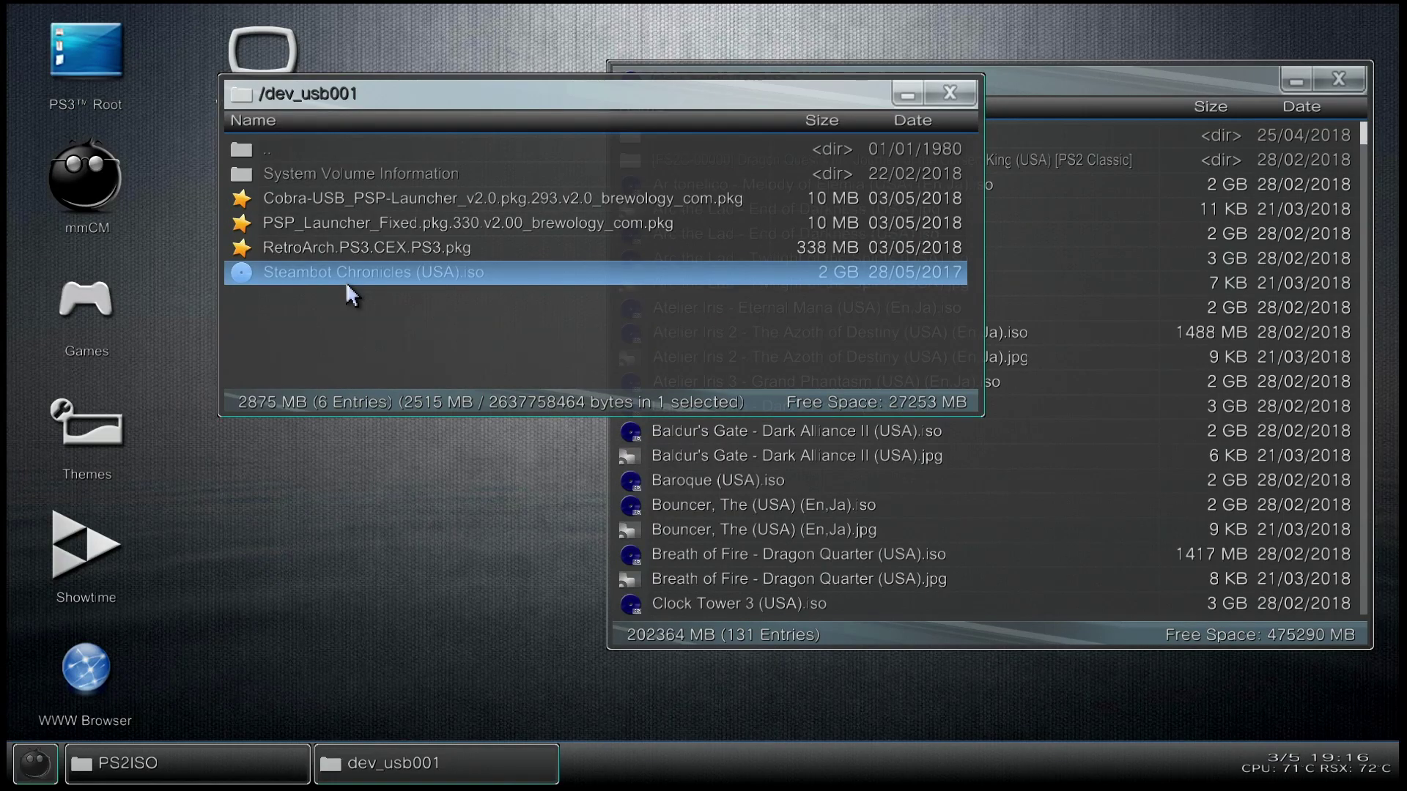
Step: Copy Steambot Chronicles (USA).iso from dev_usb001 and paste it into PS2ISO
right_click(277, 430)
key("Down")
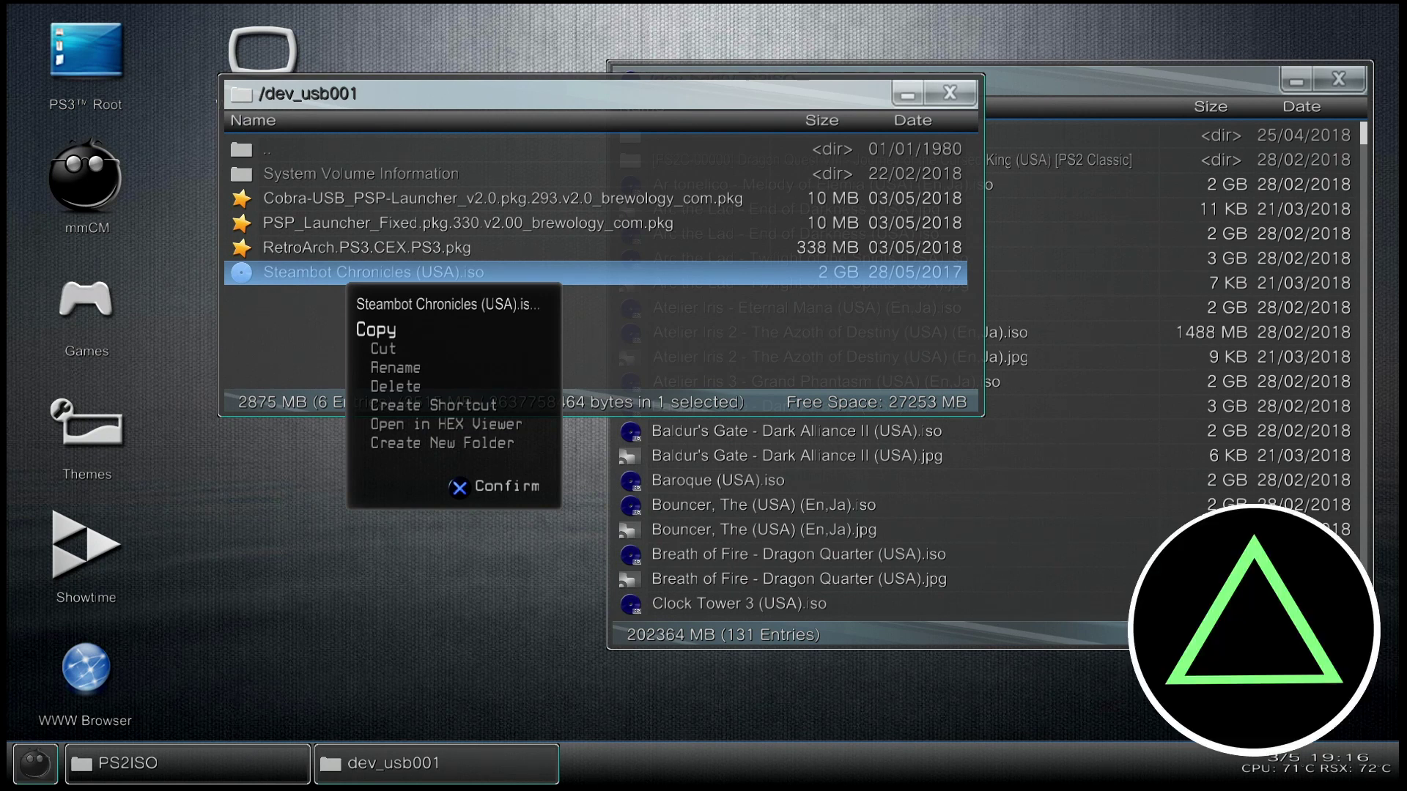
key("Return")
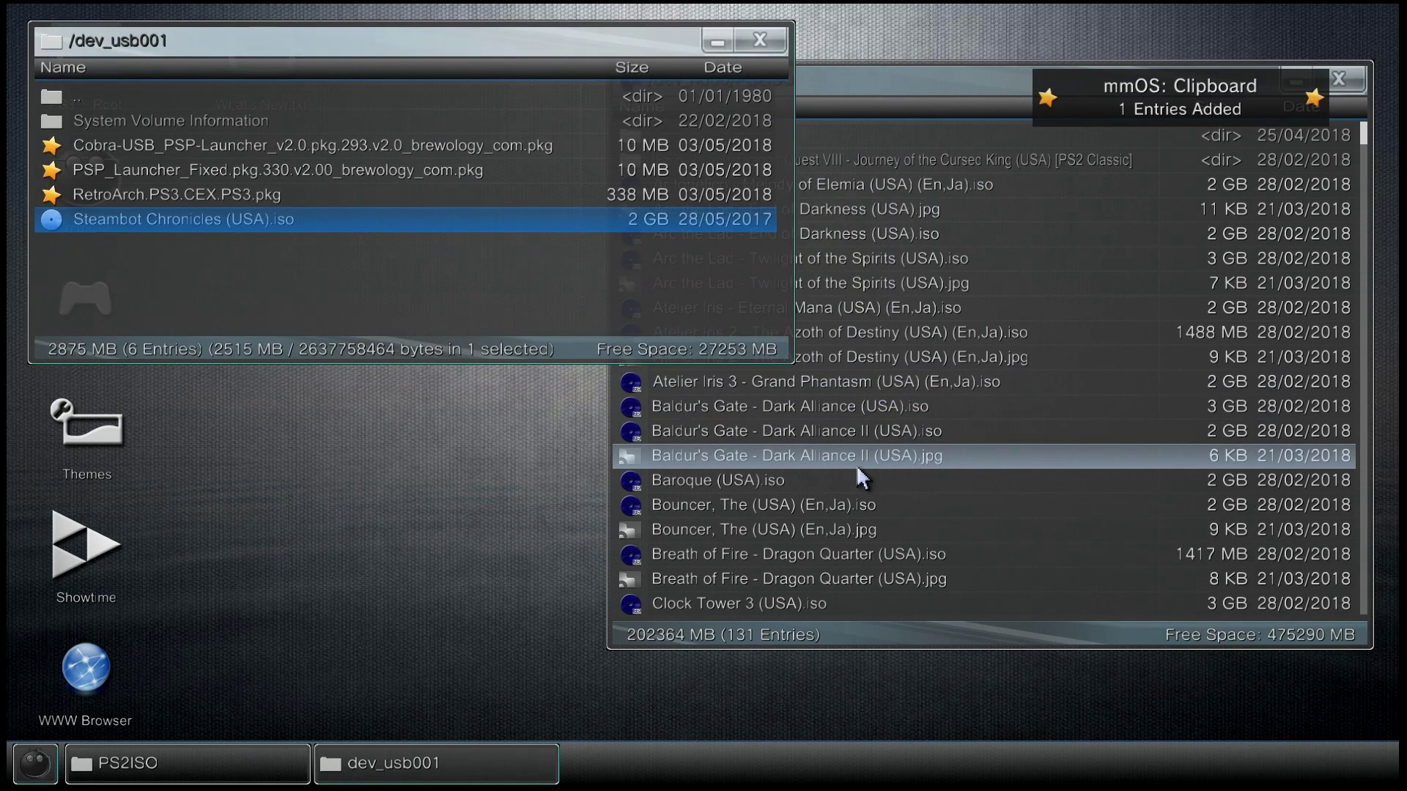
left_click(857, 458)
right_click(857, 469)
key("Down")
key("Return")
key("Return")
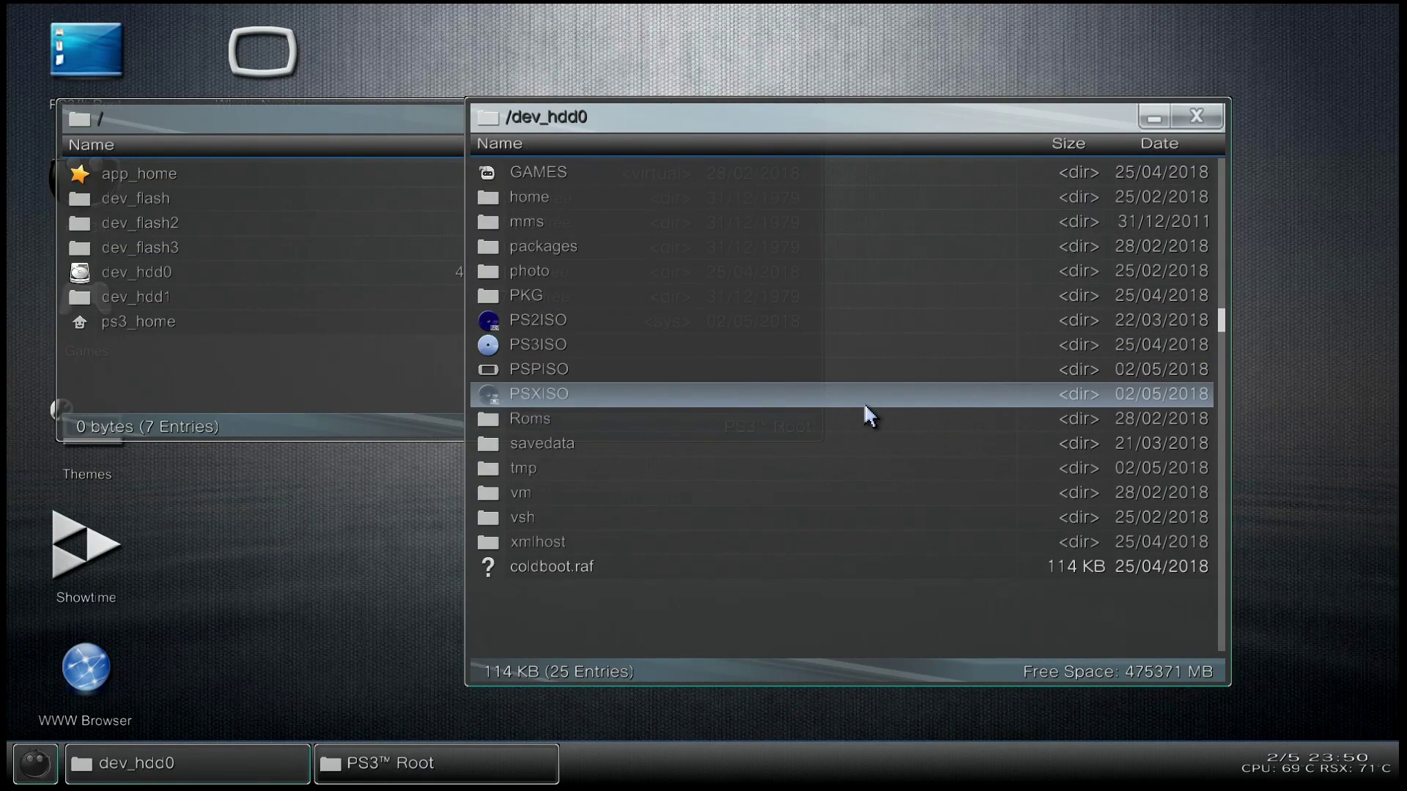
Step: In the Roms folder, browse the ALL NES GAMES list, then the ALL N64 GAMES list
left_click(859, 427)
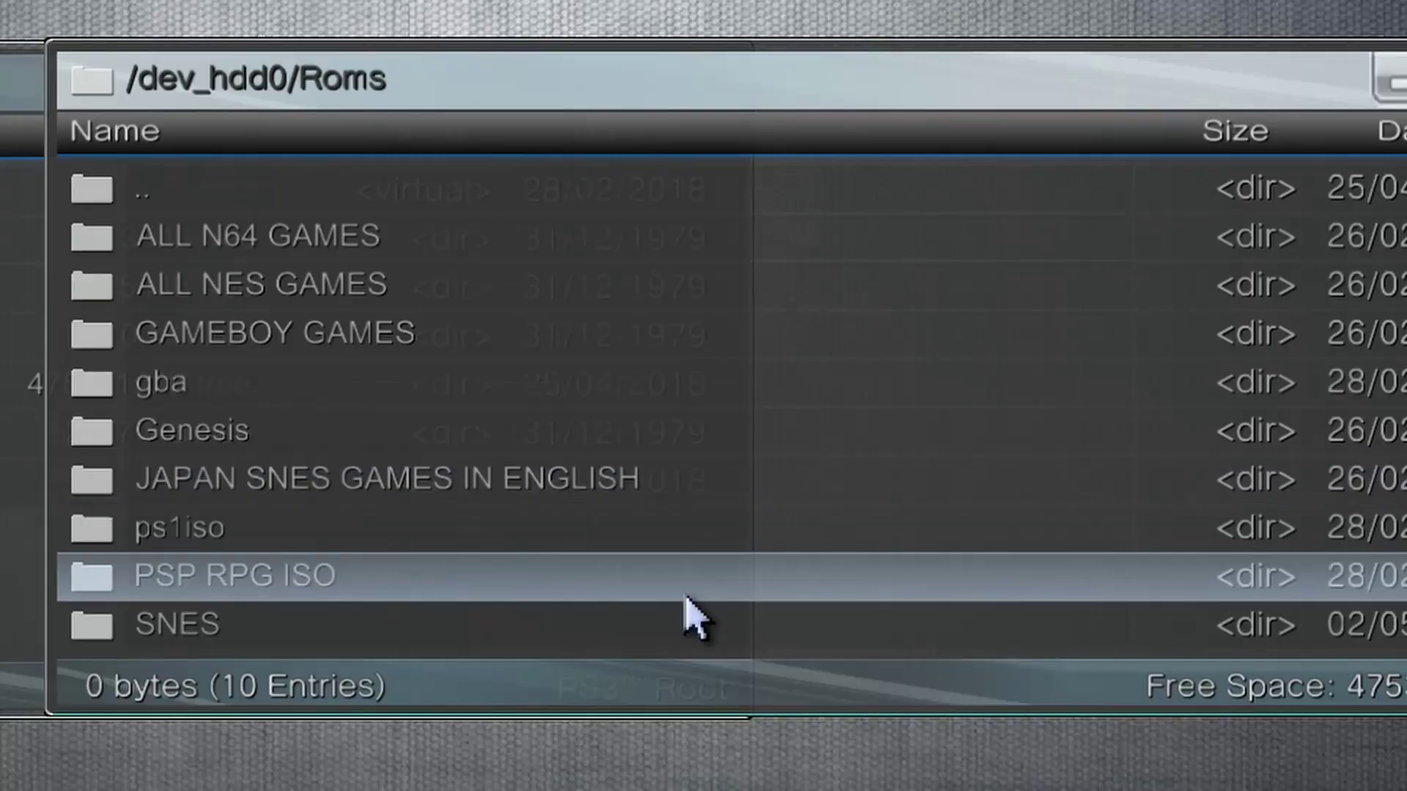
scroll(785, 373, "down", 2)
scroll(685, 599, "up", 2)
left_click(682, 300)
scroll(668, 249, "down", 12)
key("BackSpace")
left_click(622, 220)
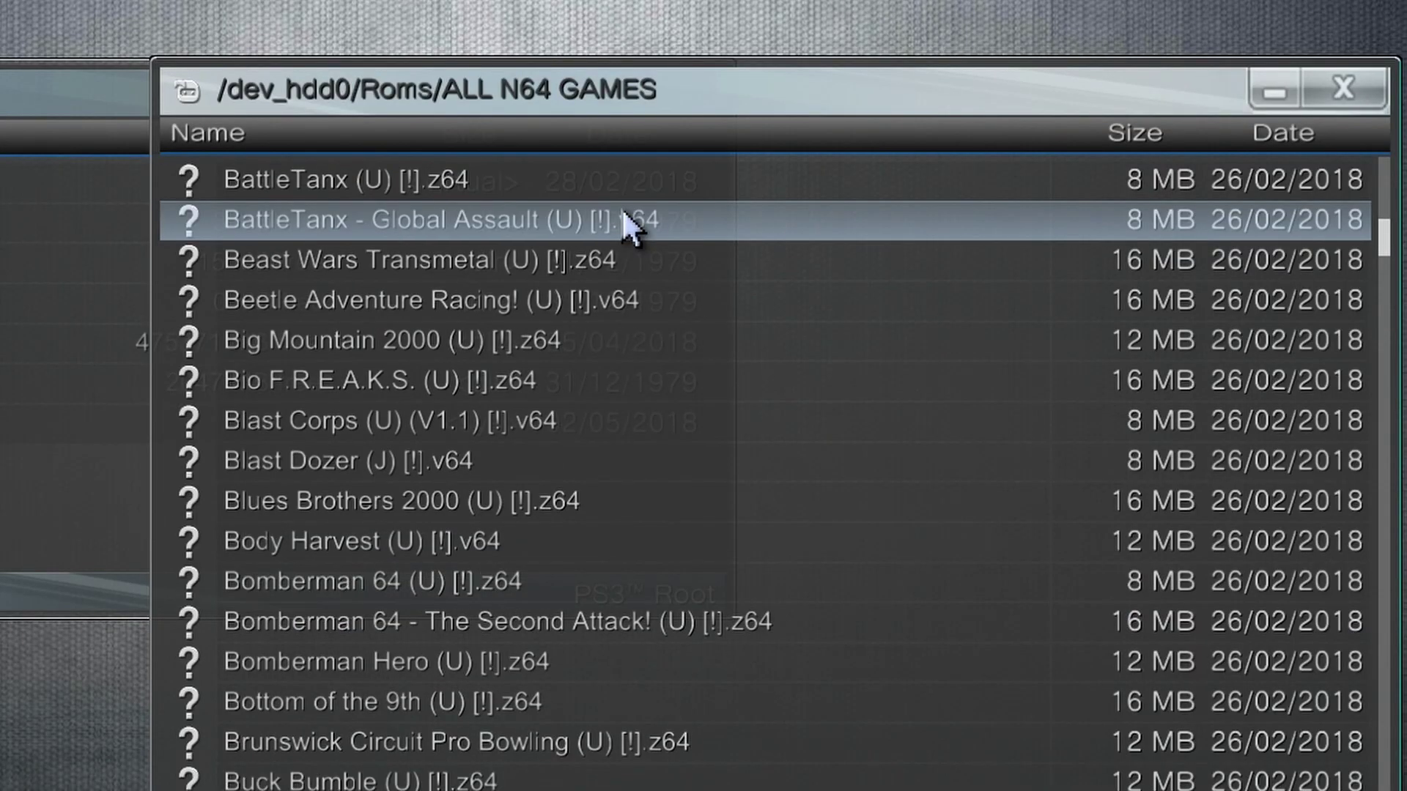
scroll(621, 220, "down", 15)
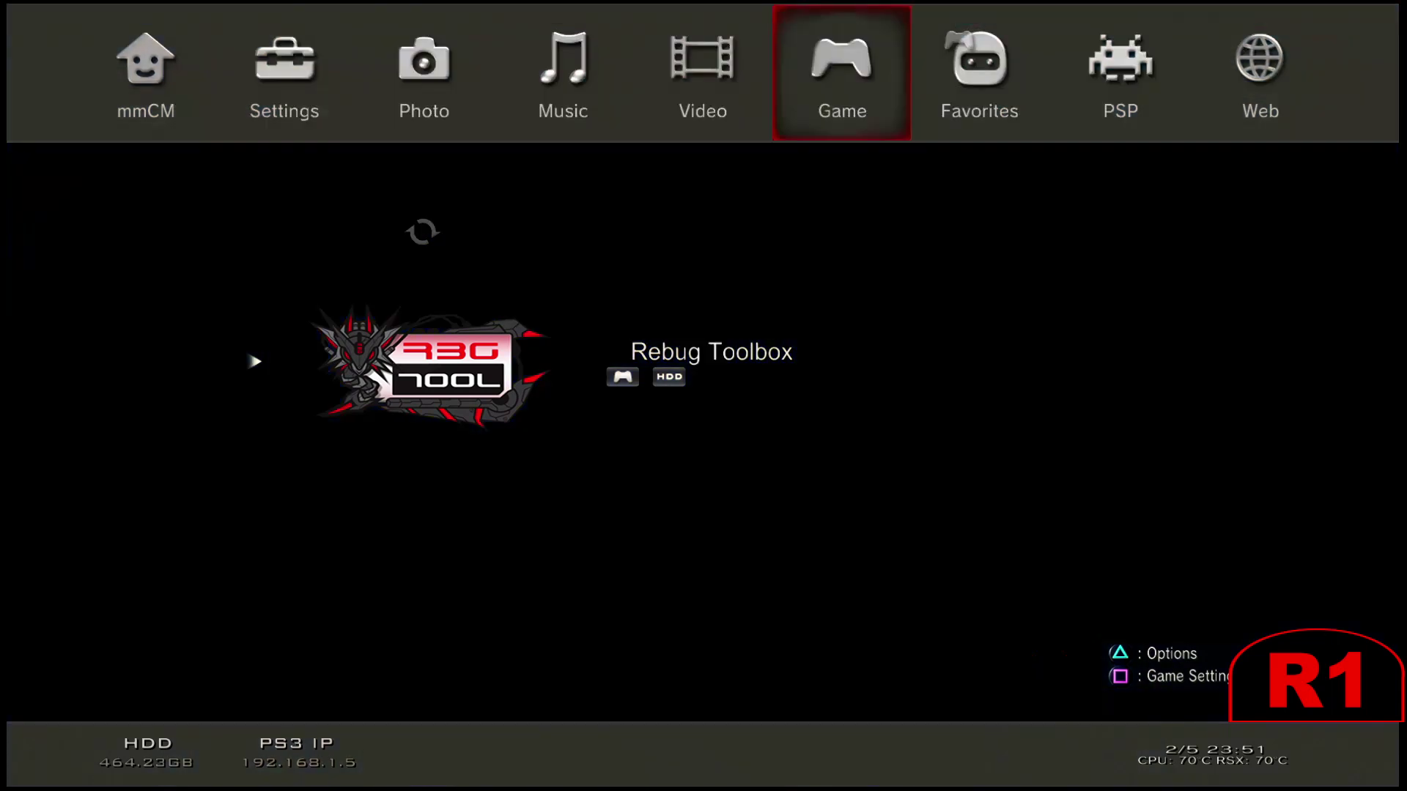
Step: Toggle the game list view, browse Settings, then quit multiMAN from mmCM to the XMB
key("Page_Up")
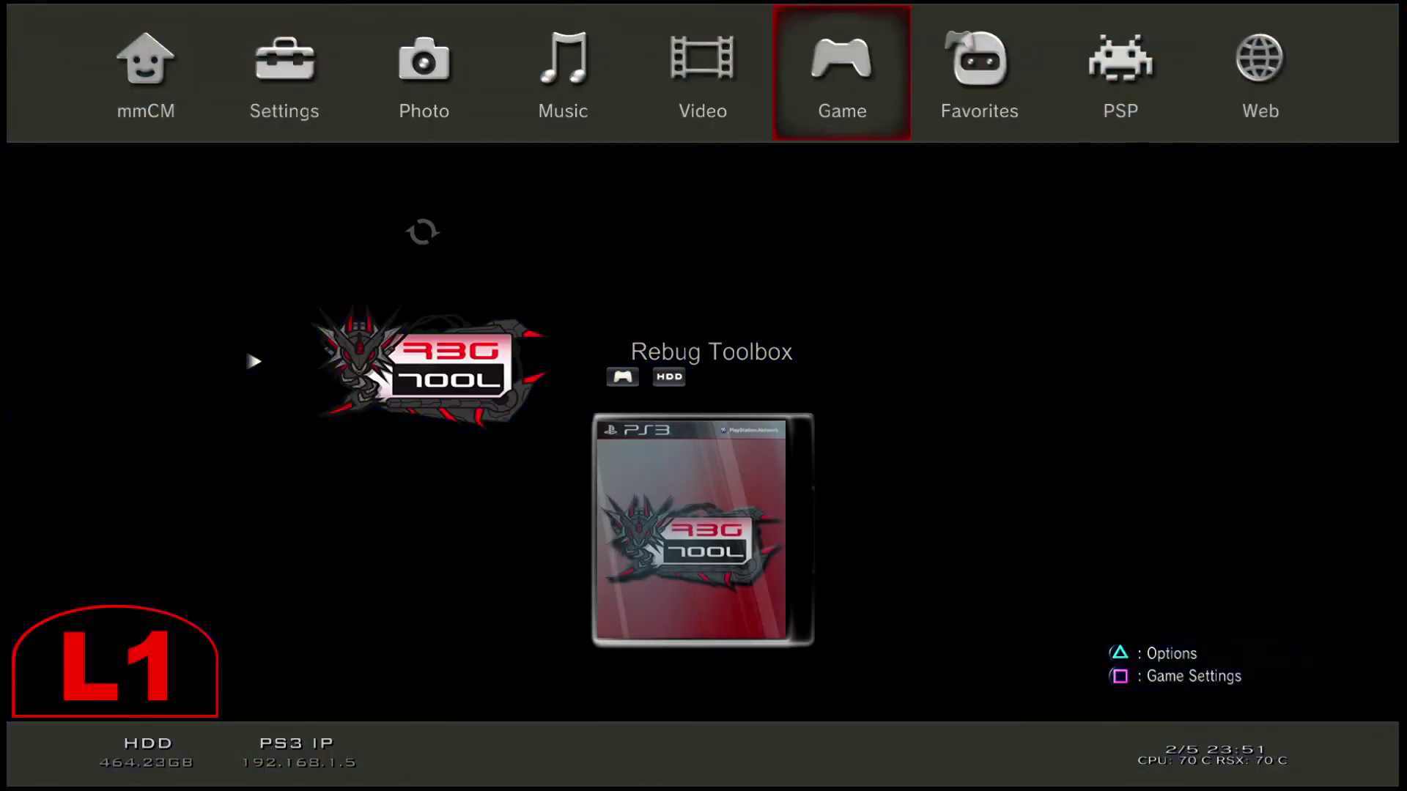
key("Up")
key("Left")
key("Left")
key("Left")
key("Left")
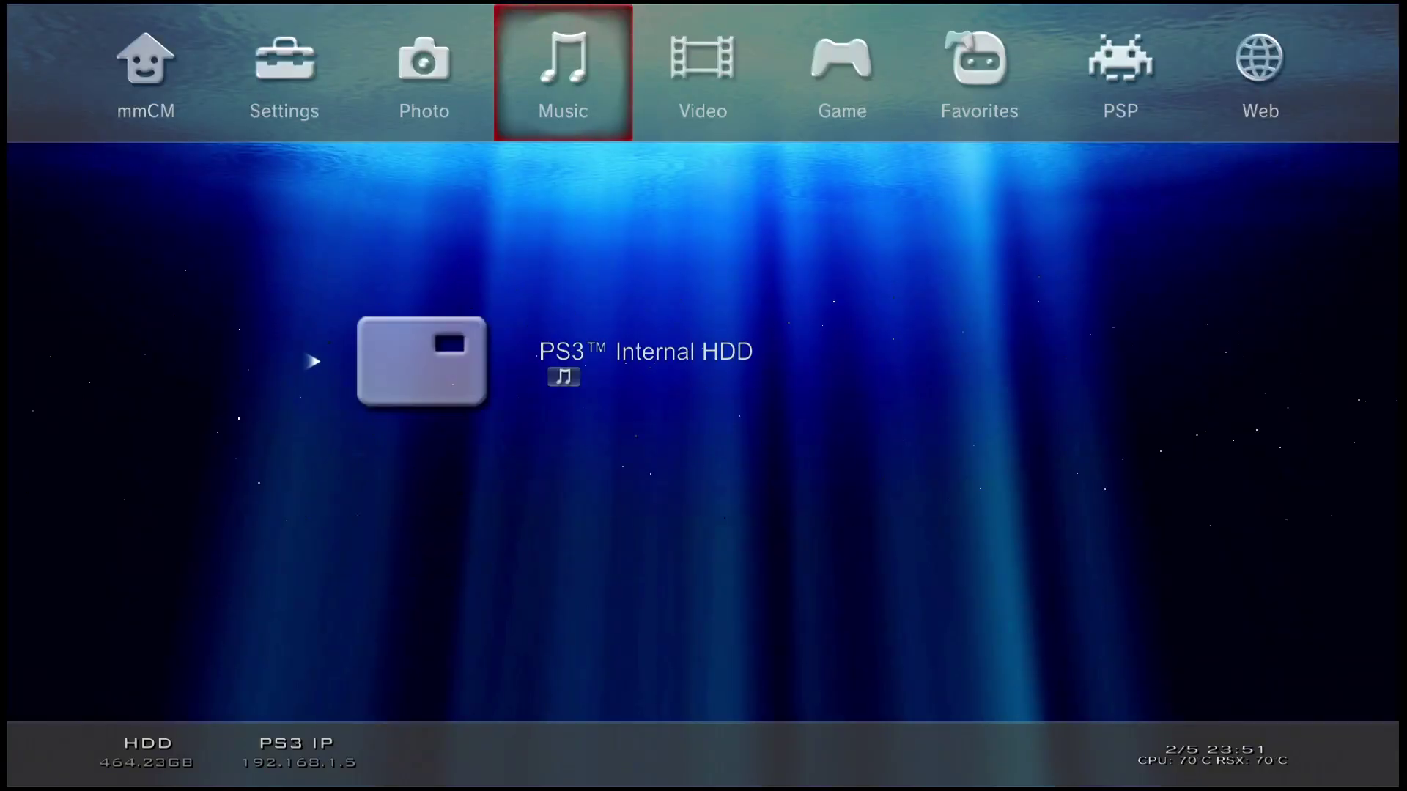
key("Down")
key("Down")
key("Down")
key("Down")
key("Down")
key("Down")
key("Down")
key("Down")
key("Down")
key("Down")
key("Down")
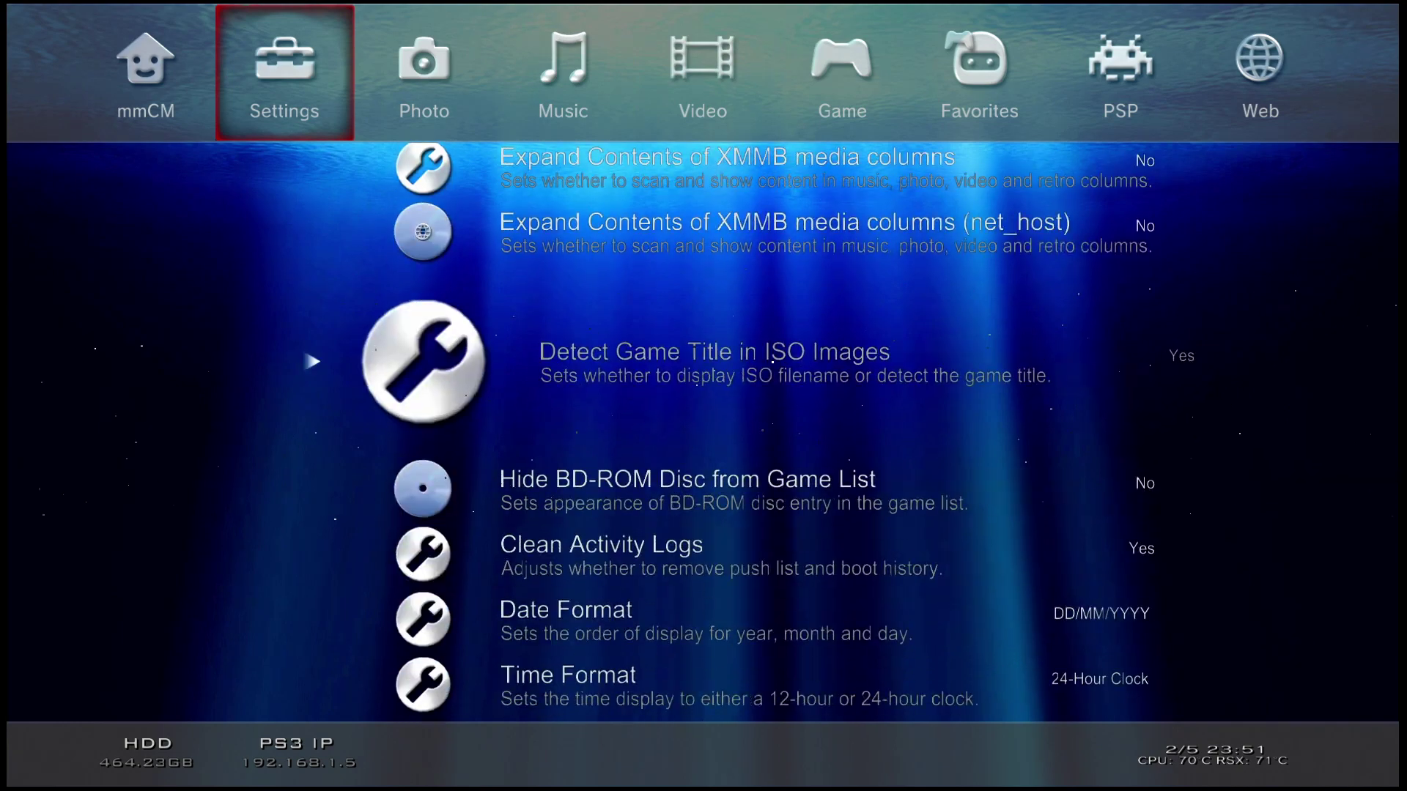
key("Left")
key("Up")
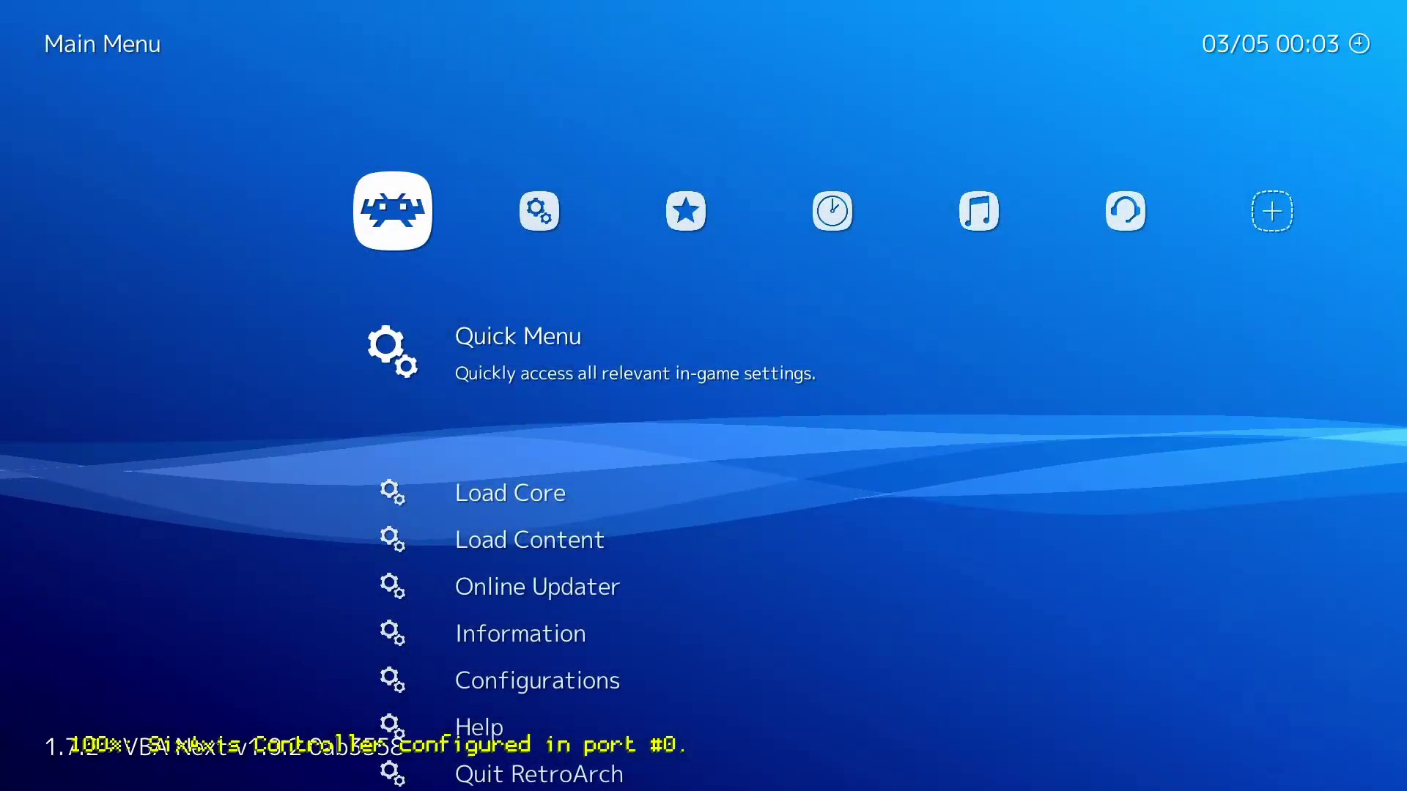
Step: In RetroArch's Load Content browser, go into /dev_hdd0/ and open the Roms folder
key("Down")
key("Down")
key("Return")
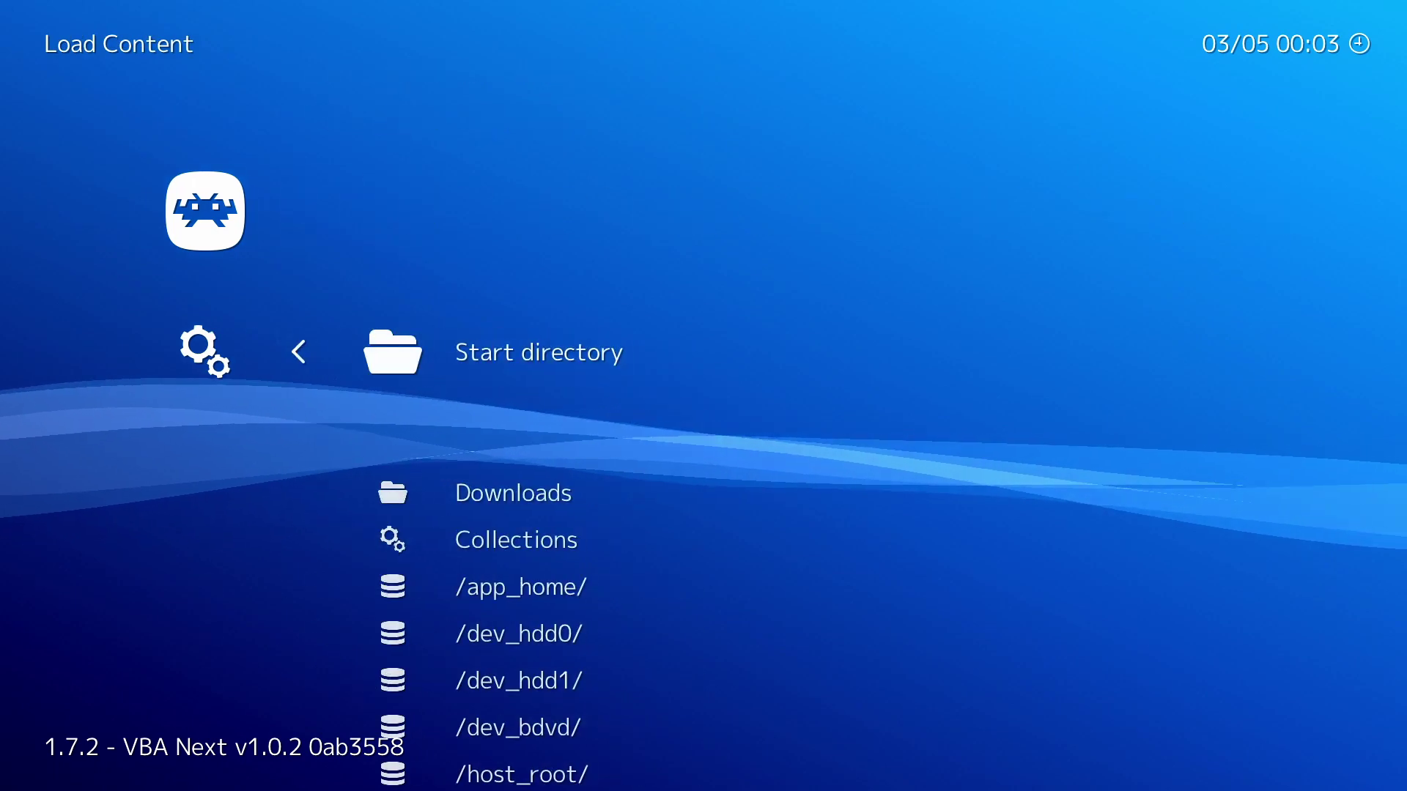
key("Down")
key("Down")
key("Down")
key("Down")
key("Down")
key("Down")
key("Down")
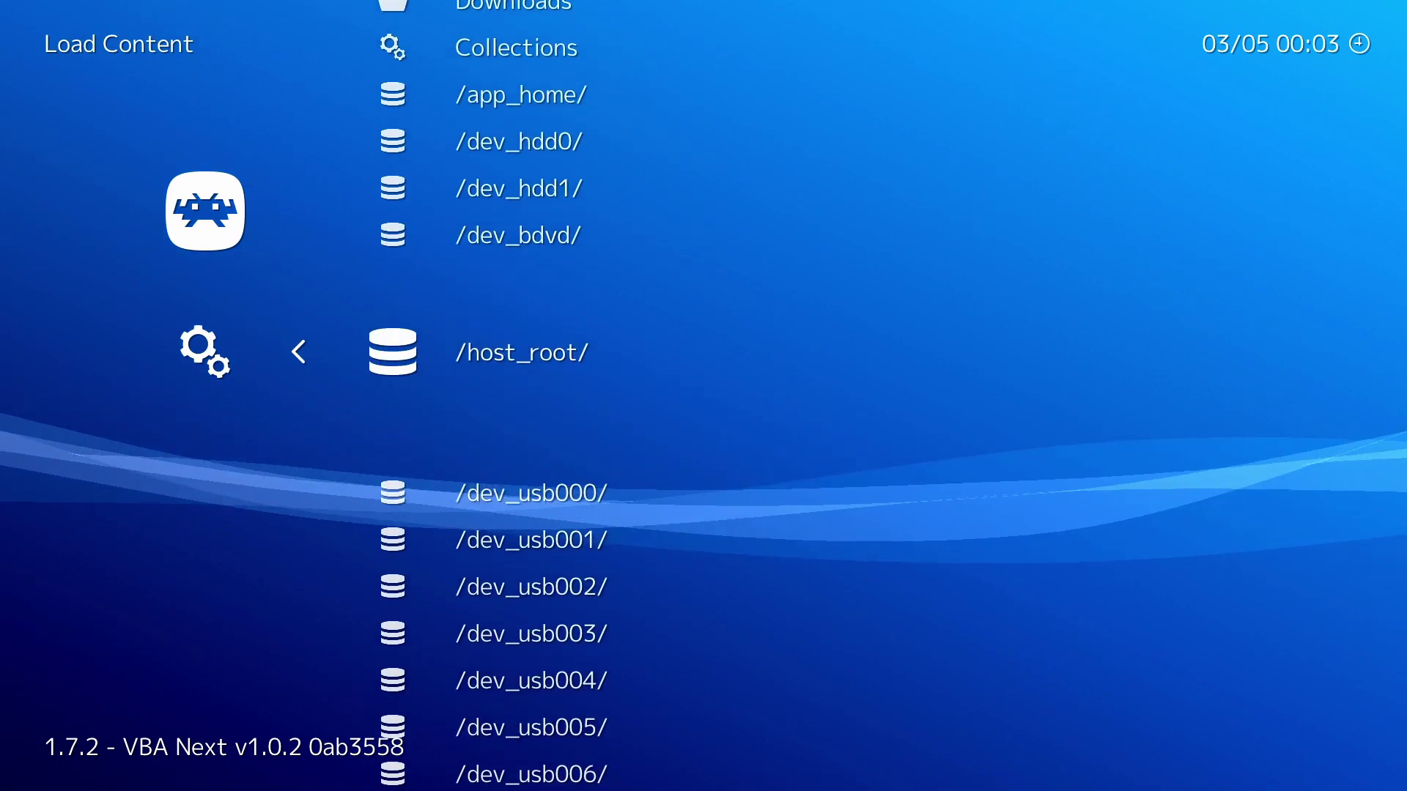
key("Up")
key("Up")
key("Up")
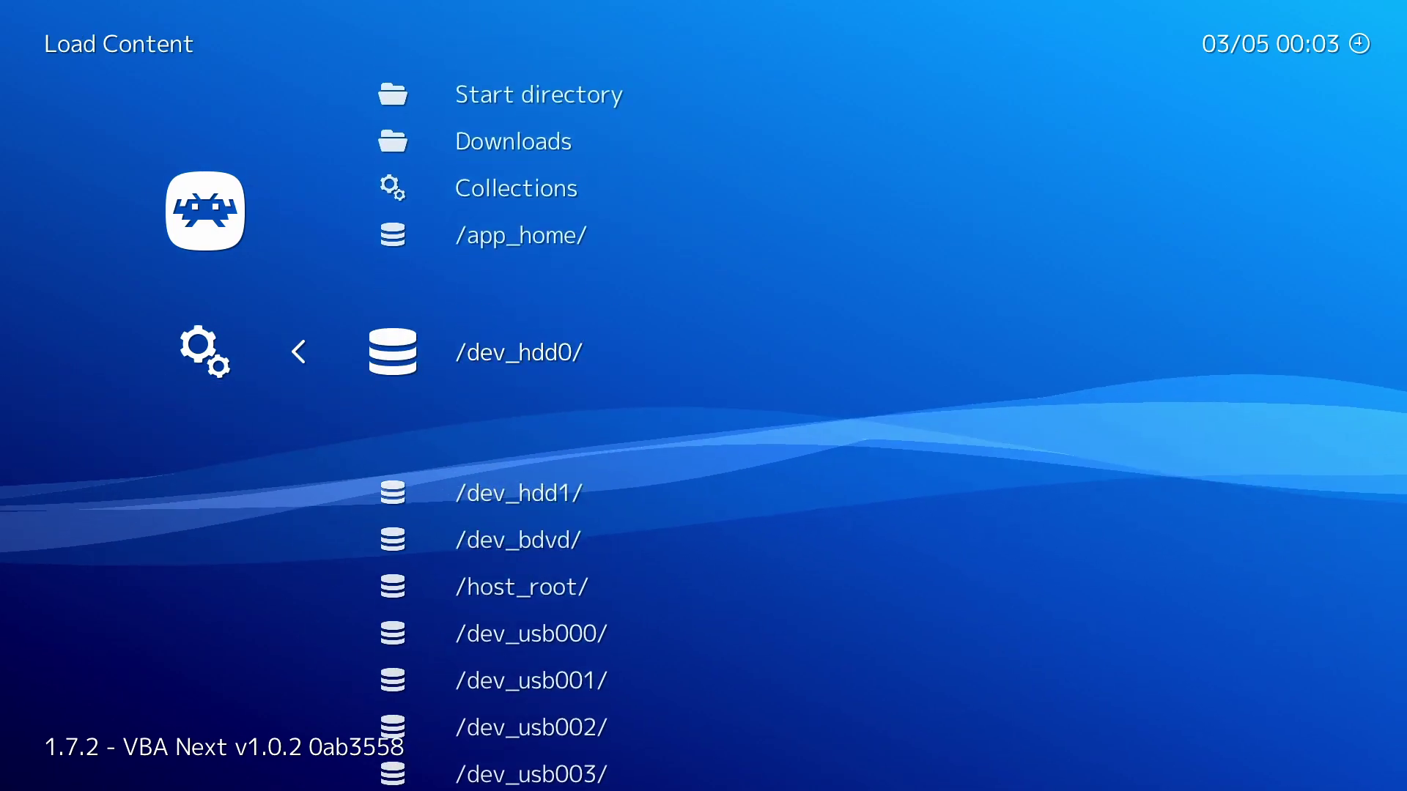
key("Return")
key("Down")
key("Down")
key("Down")
key("Down")
key("Down")
key("Down")
key("Down")
key("Down")
key("Down")
key("Down")
key("Down")
key("Down")
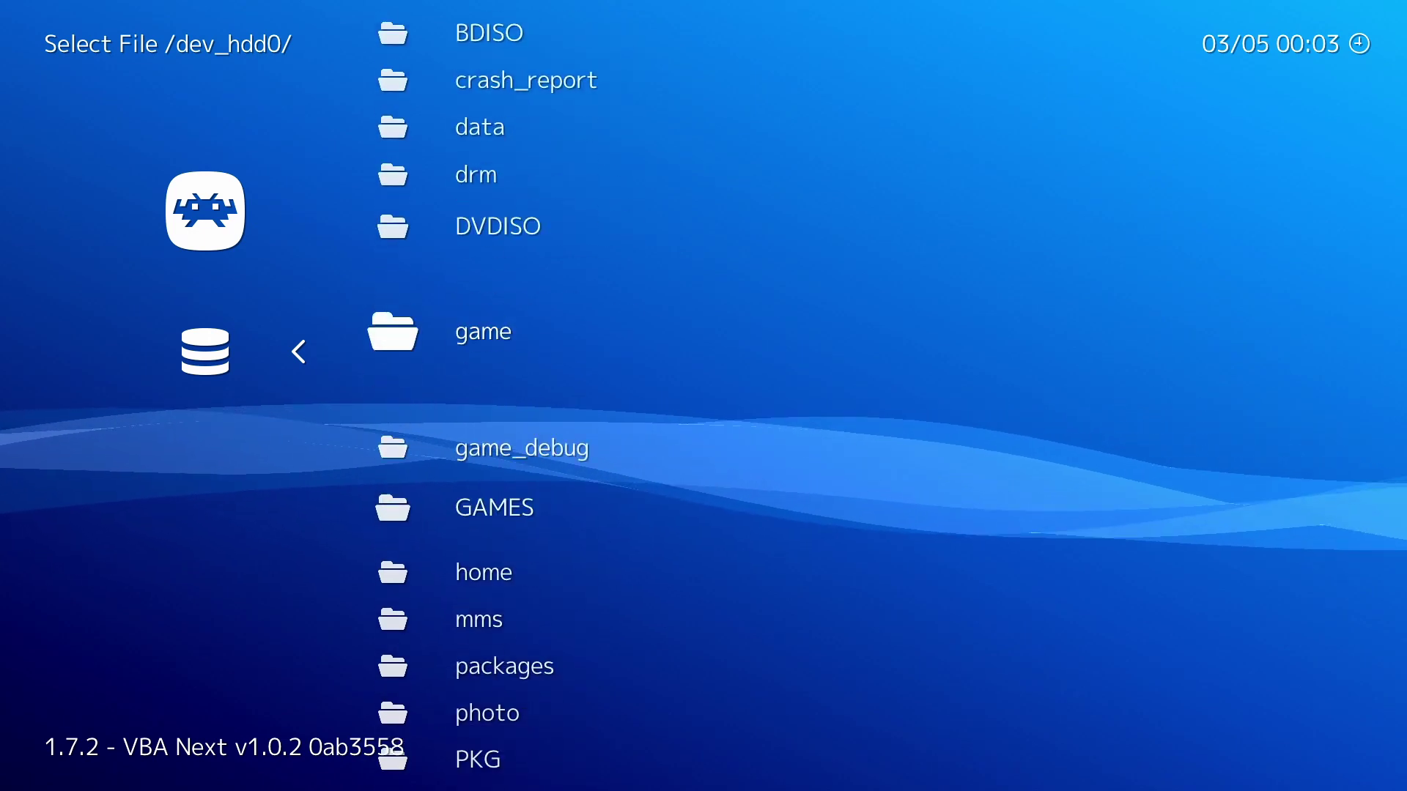
key("Down")
key("Down")
key("Down")
key("Down")
key("Down")
key("Down")
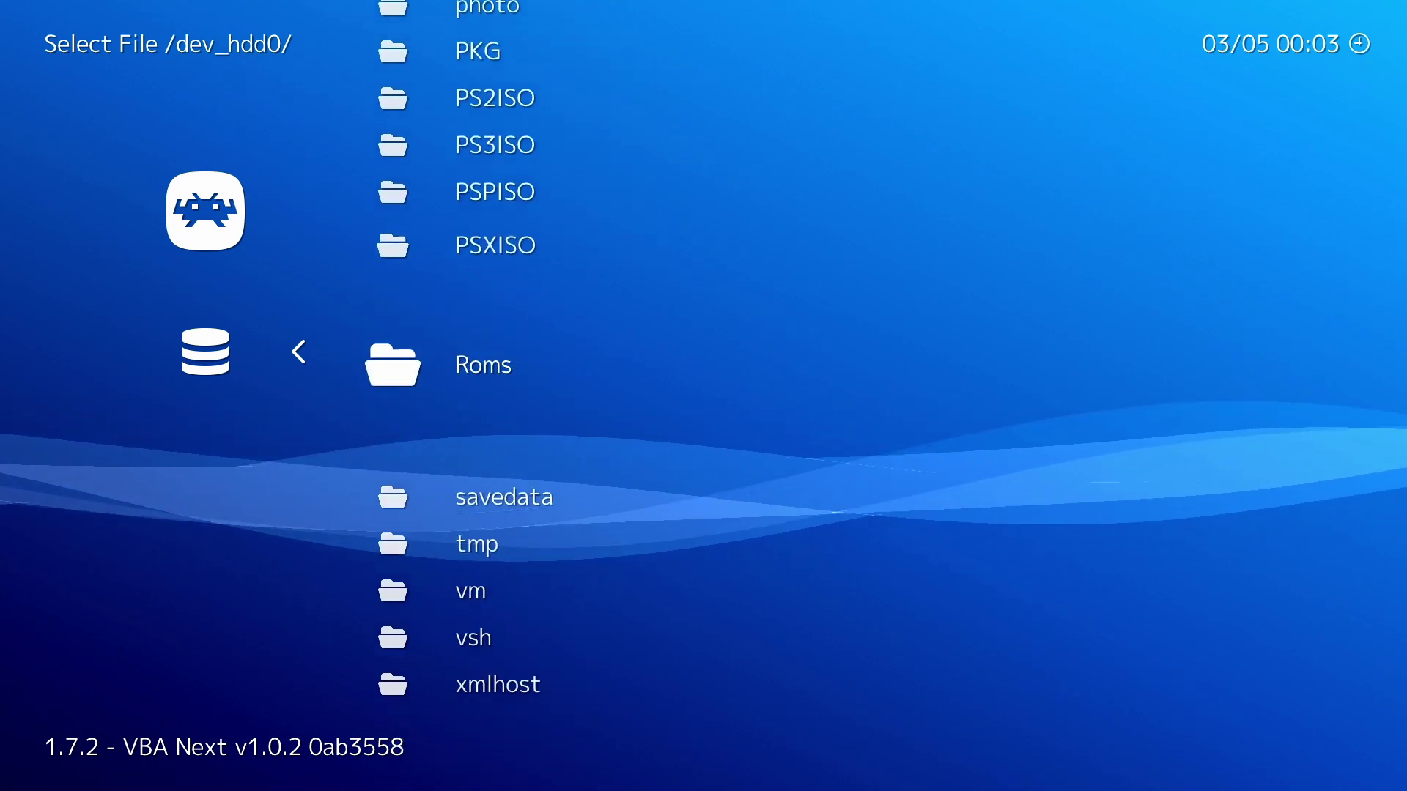
key("Return")
Step: Open ALL NES GAMES and launch Metal Storm (U) [!].nes with the QuickNES core
key("Down")
key("Down")
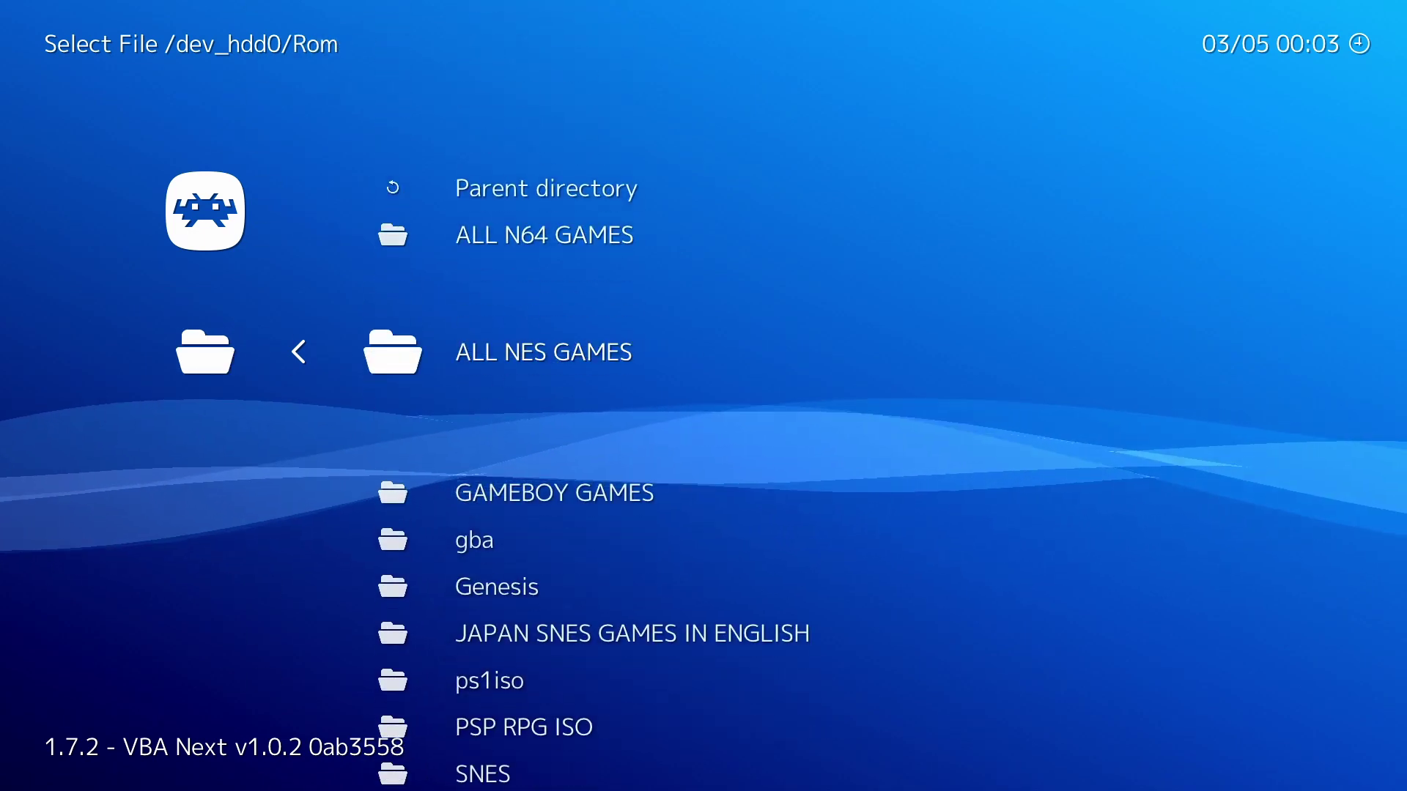
key("Return")
key("Down")
key("Down")
key("Down")
key("Down")
key("Down")
key("Down")
key("Down")
key("Down")
key("Down")
key("Down")
key("Down")
key("Down")
key("Down")
key("Down")
key("Down")
key("Down")
key("Down")
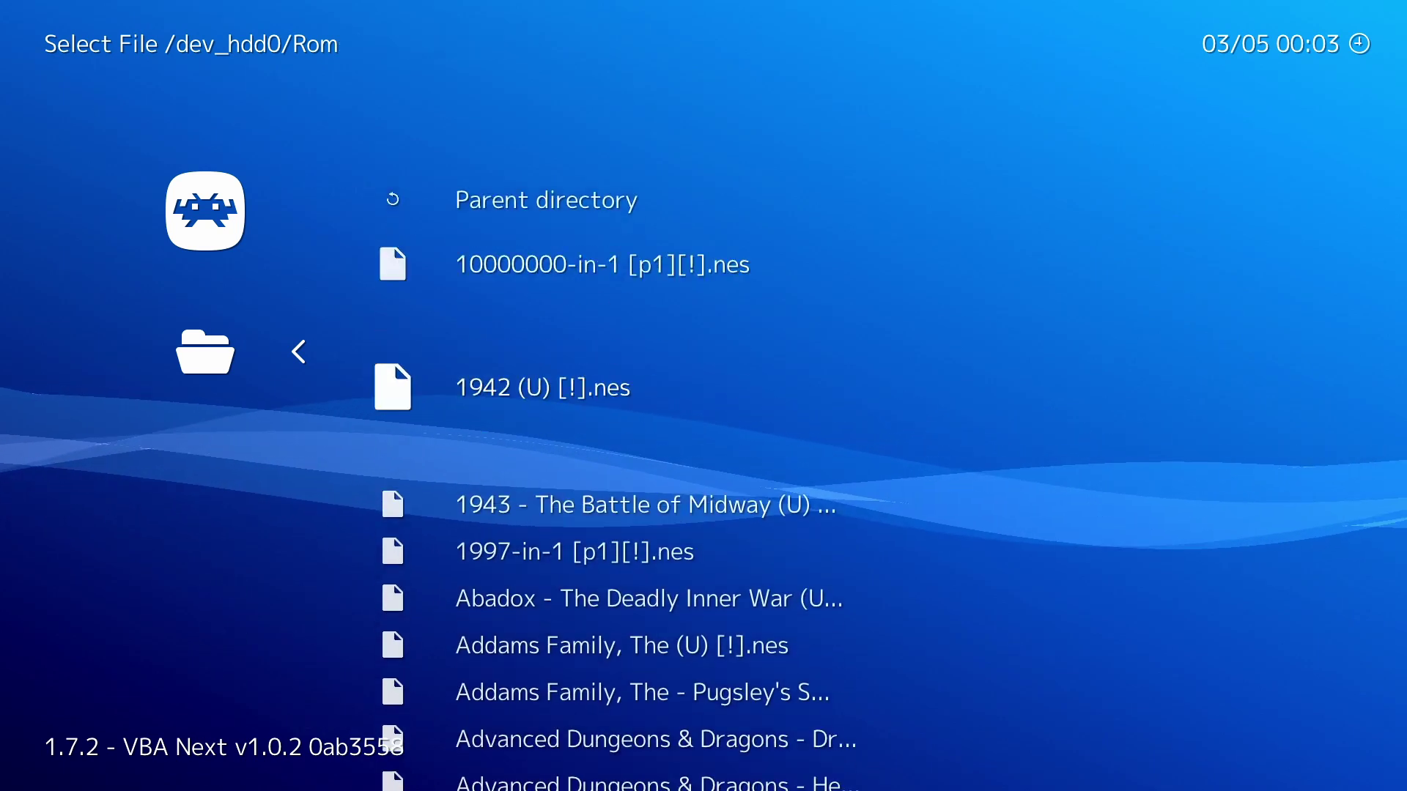
key("Down")
key("Down")
key("Down")
key("Down")
key("Down")
key("Down")
key("Down")
key("Down")
key("Down")
key("Down")
key("Down")
key("Down")
key("Down")
key("Down")
key("Down")
key("Down")
key("Down")
key("Down")
key("Down")
key("Down")
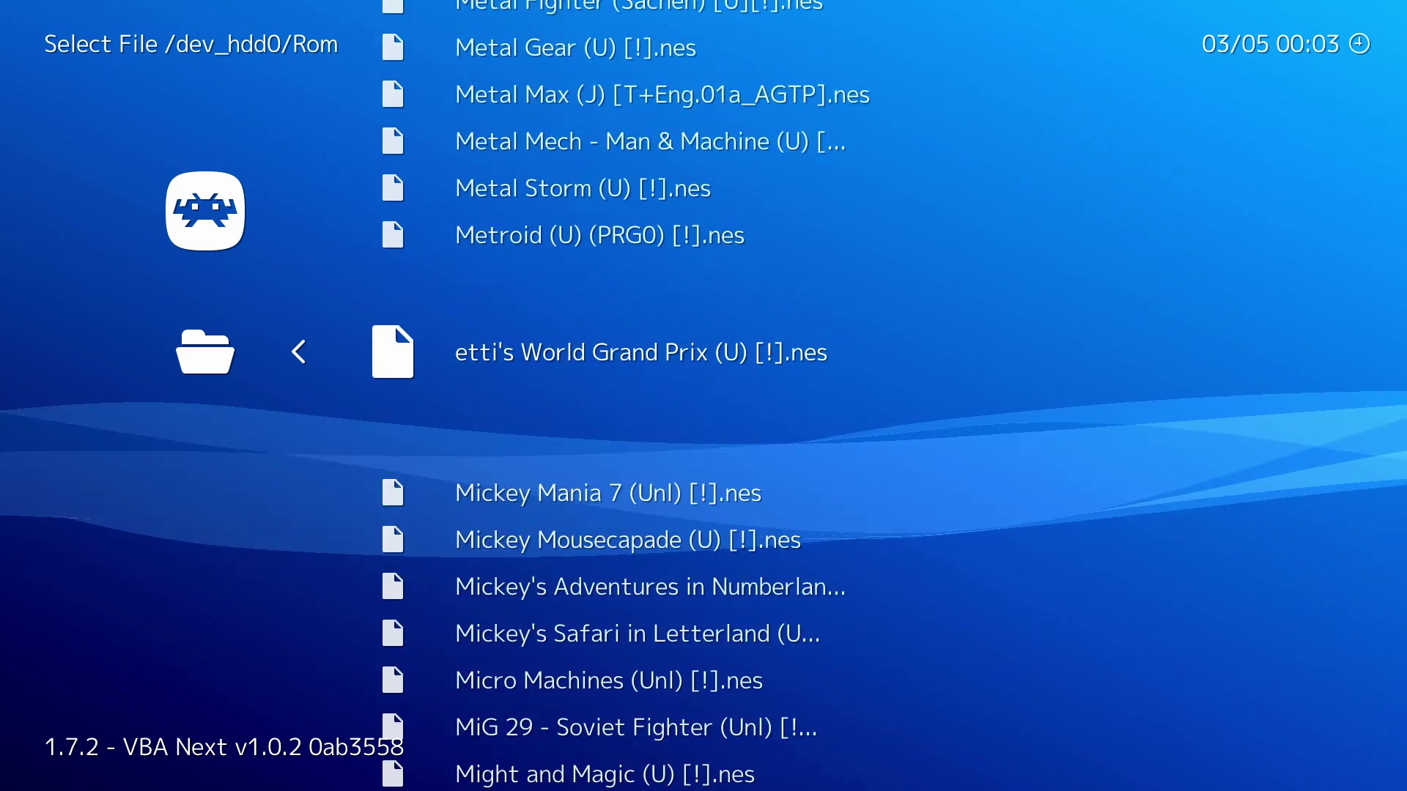
key("Up")
key("Up")
key("Return")
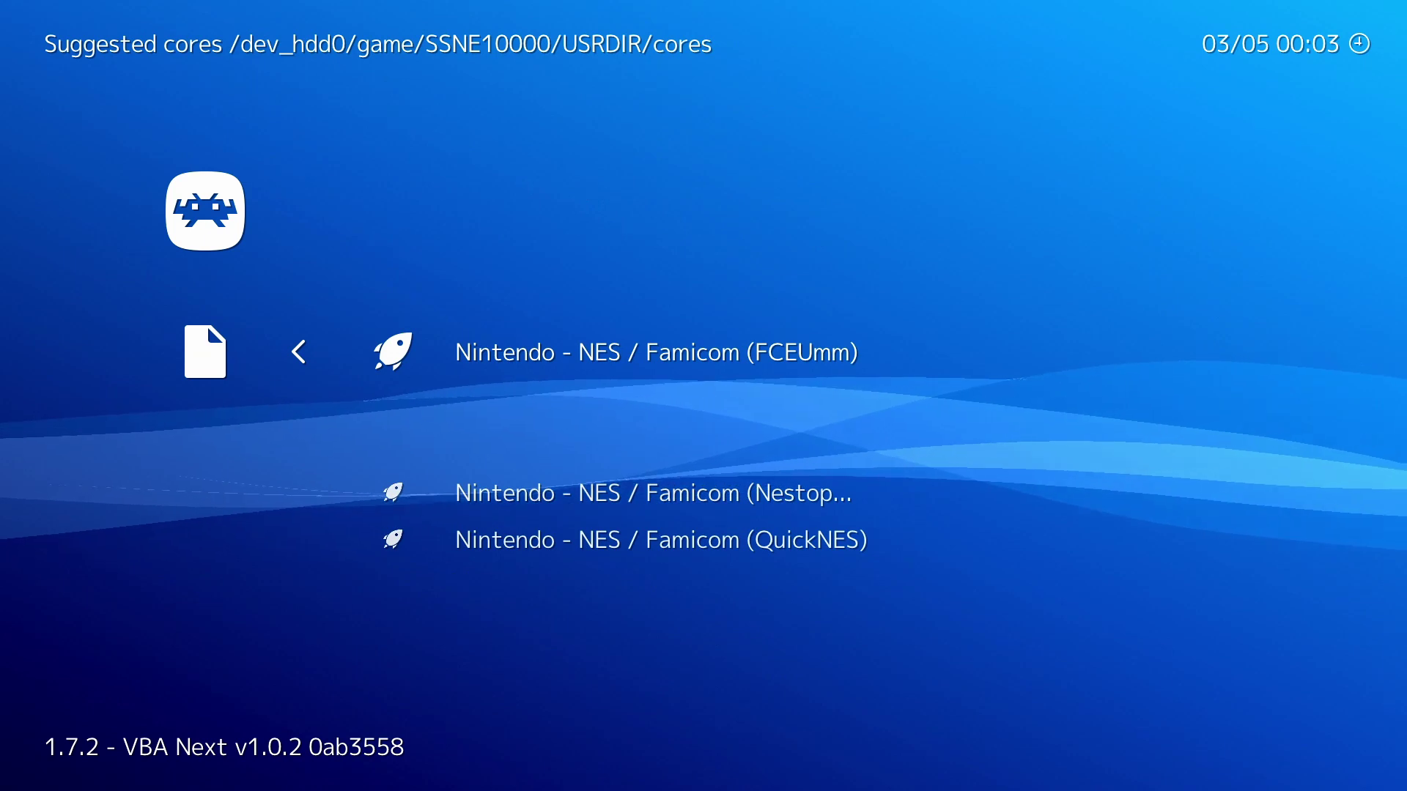
key("Down")
key("Down")
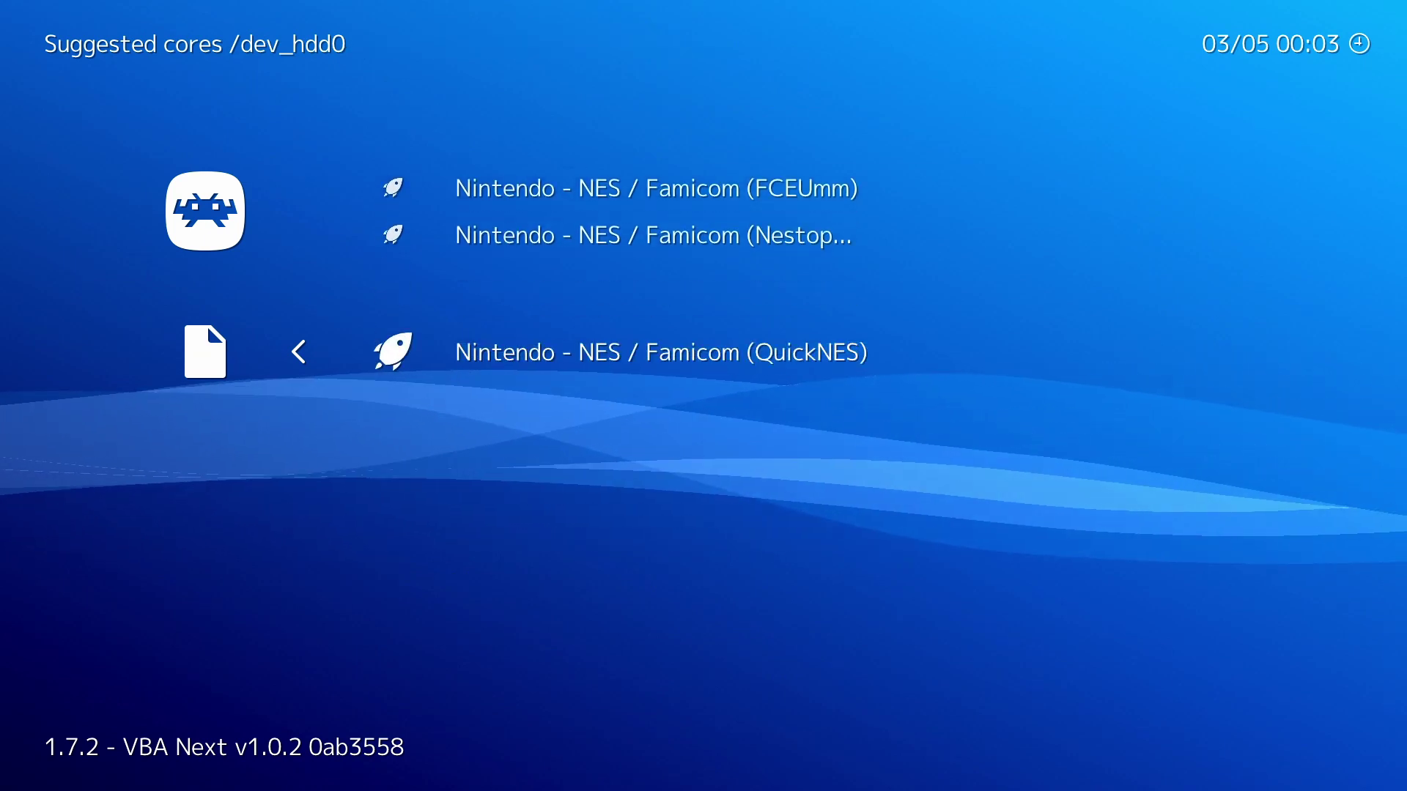
key("Return")
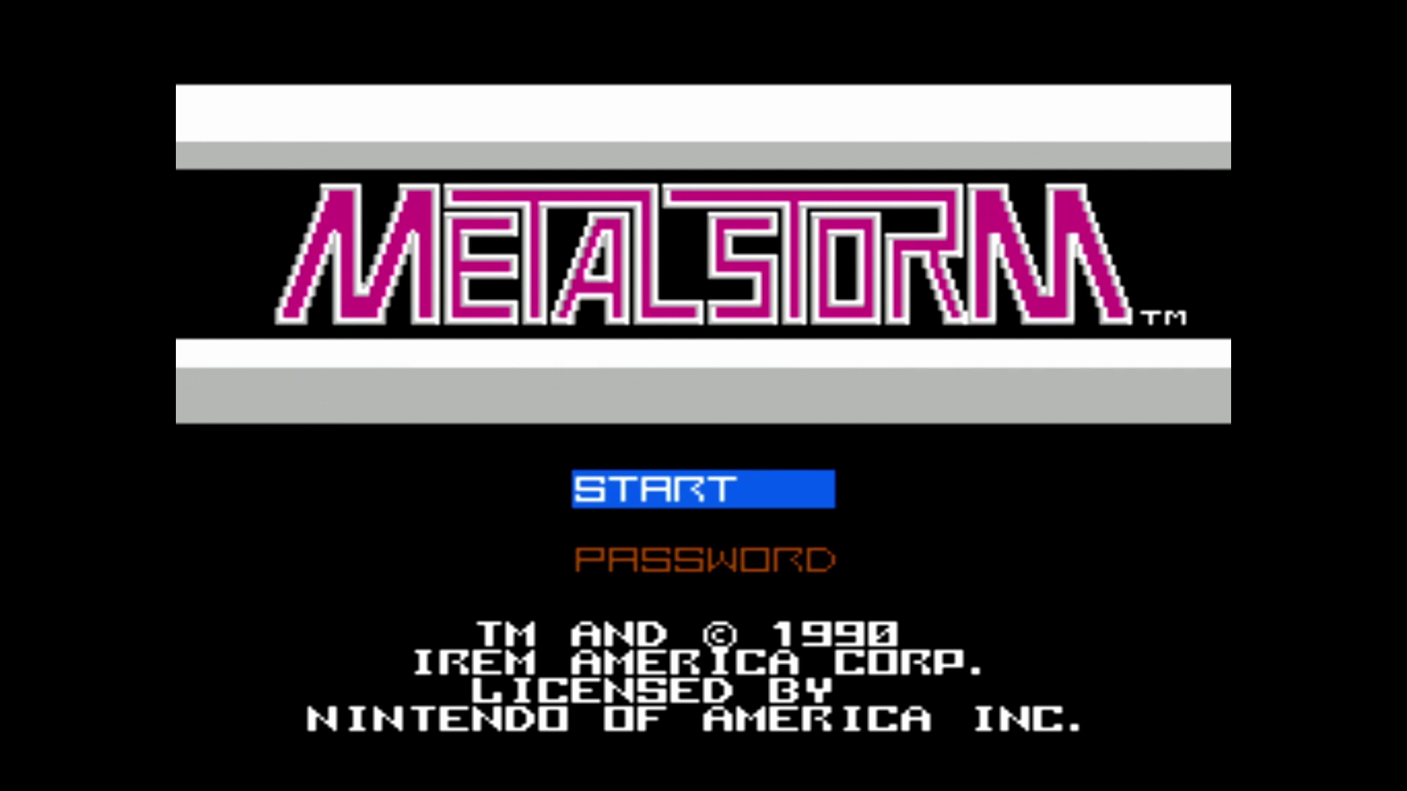
Step: Start Metal Storm and advance the mech through stage 1-1, flipping gravity and firing
key("Return")
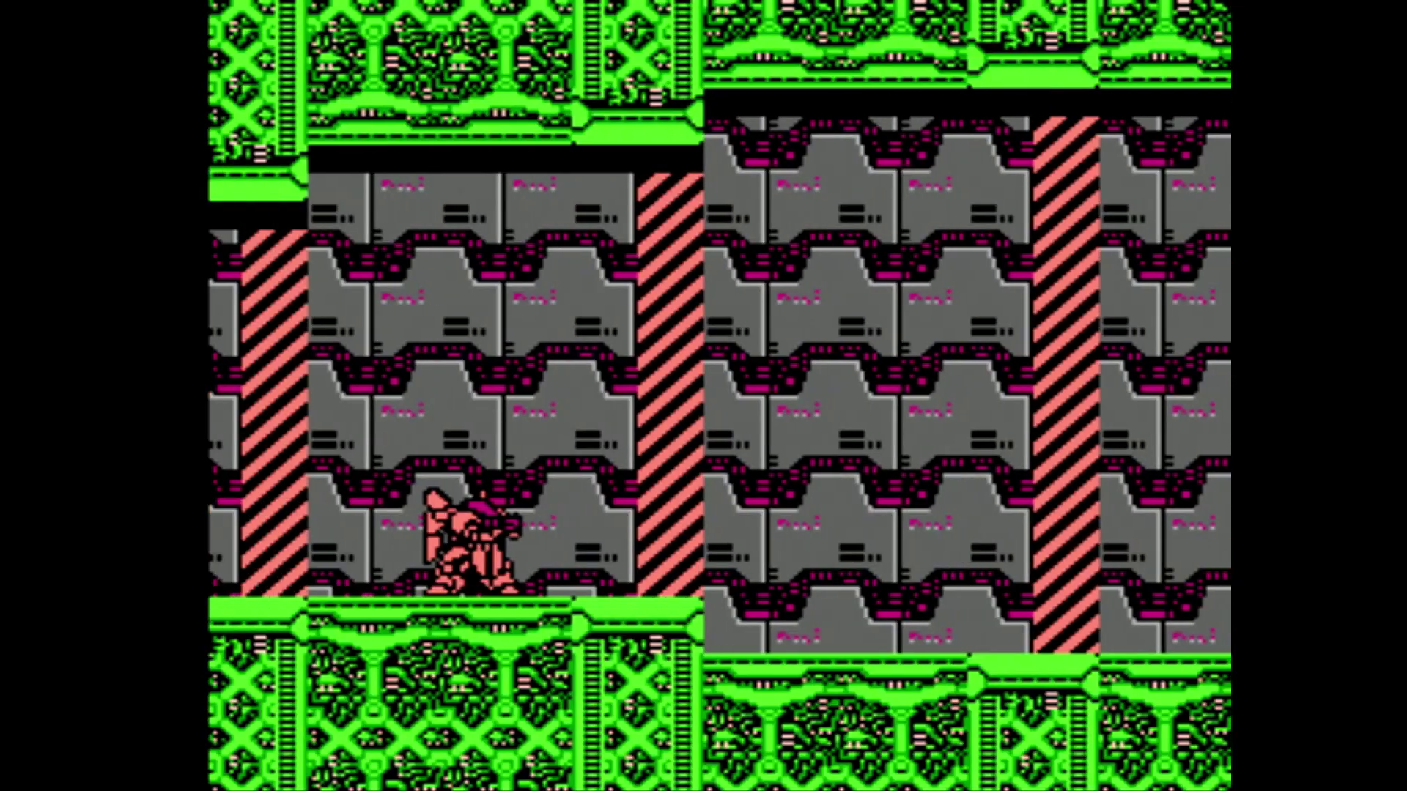
key("Left")
key("Right")
key("Up+x")
key("Right")
key("z")
key("z")
key("Right")
key("x")
key("x")
Step: Shoot enemies along the ceiling to reach 600 points, then bring up the quit menu
key("Right")
key("z")
key("Up+x")
key("Right")
key("Up+x")
key("z")
key("Right")
key("z")
key("Right")
key("Right")
key("Escape")
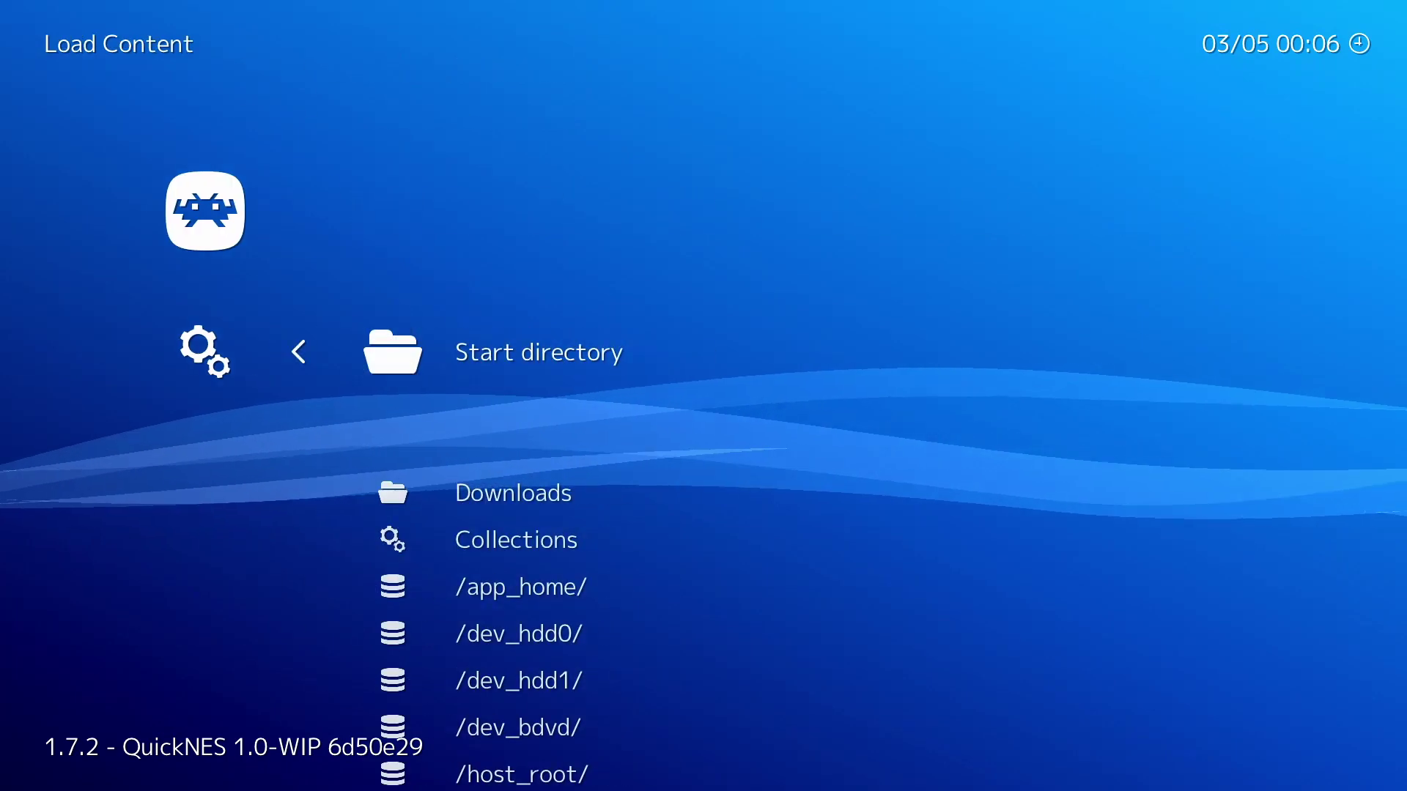
Step: Reopen Load Content, enter /dev_hdd0/Roms and scroll its list of game folders
key("Down")
key("Down")
key("Down")
key("Return")
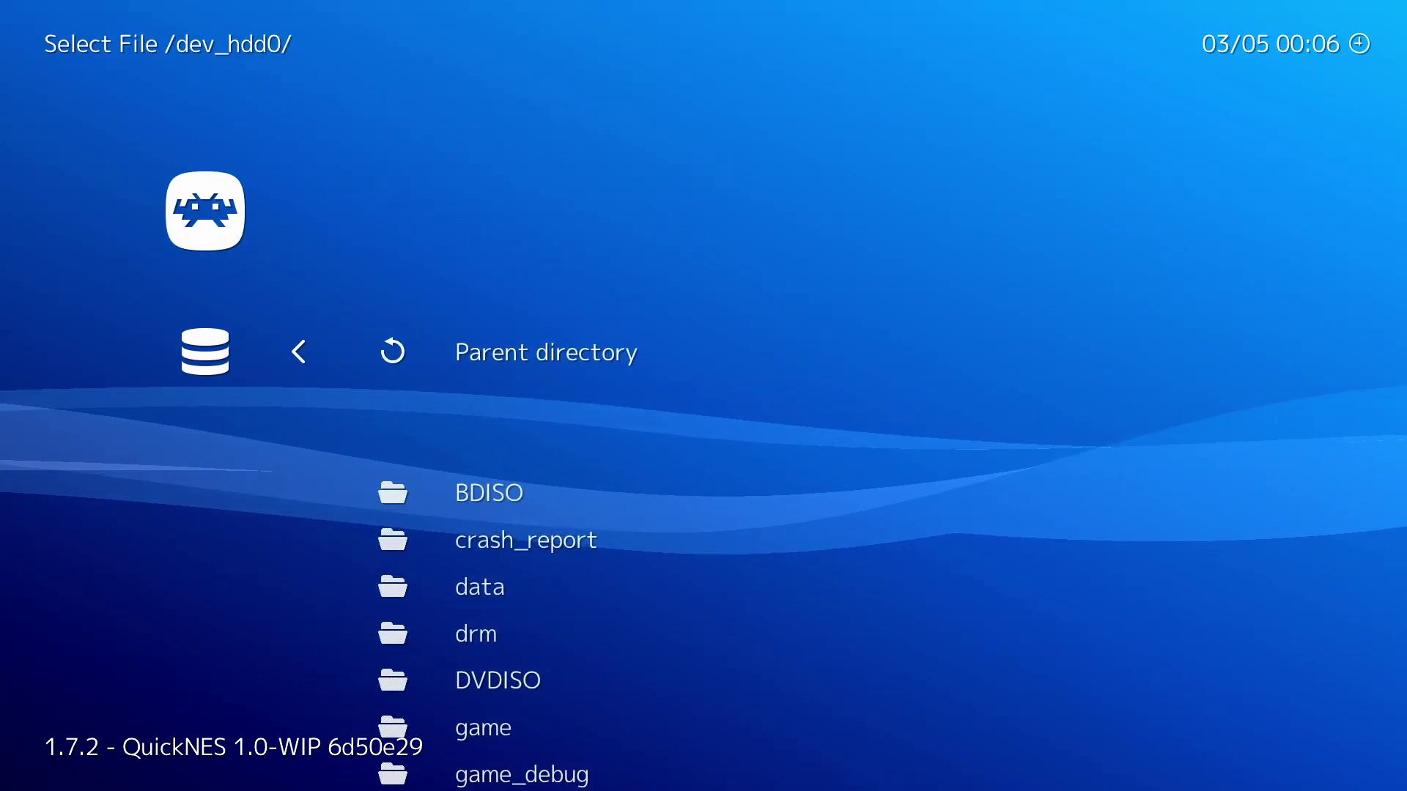
key("Down")
key("Down")
key("Down")
key("Down")
key("Down")
key("Down")
key("Down")
key("Down")
key("Down")
key("Down")
key("Down")
key("Down")
key("Down")
key("Down")
key("Down")
key("Down")
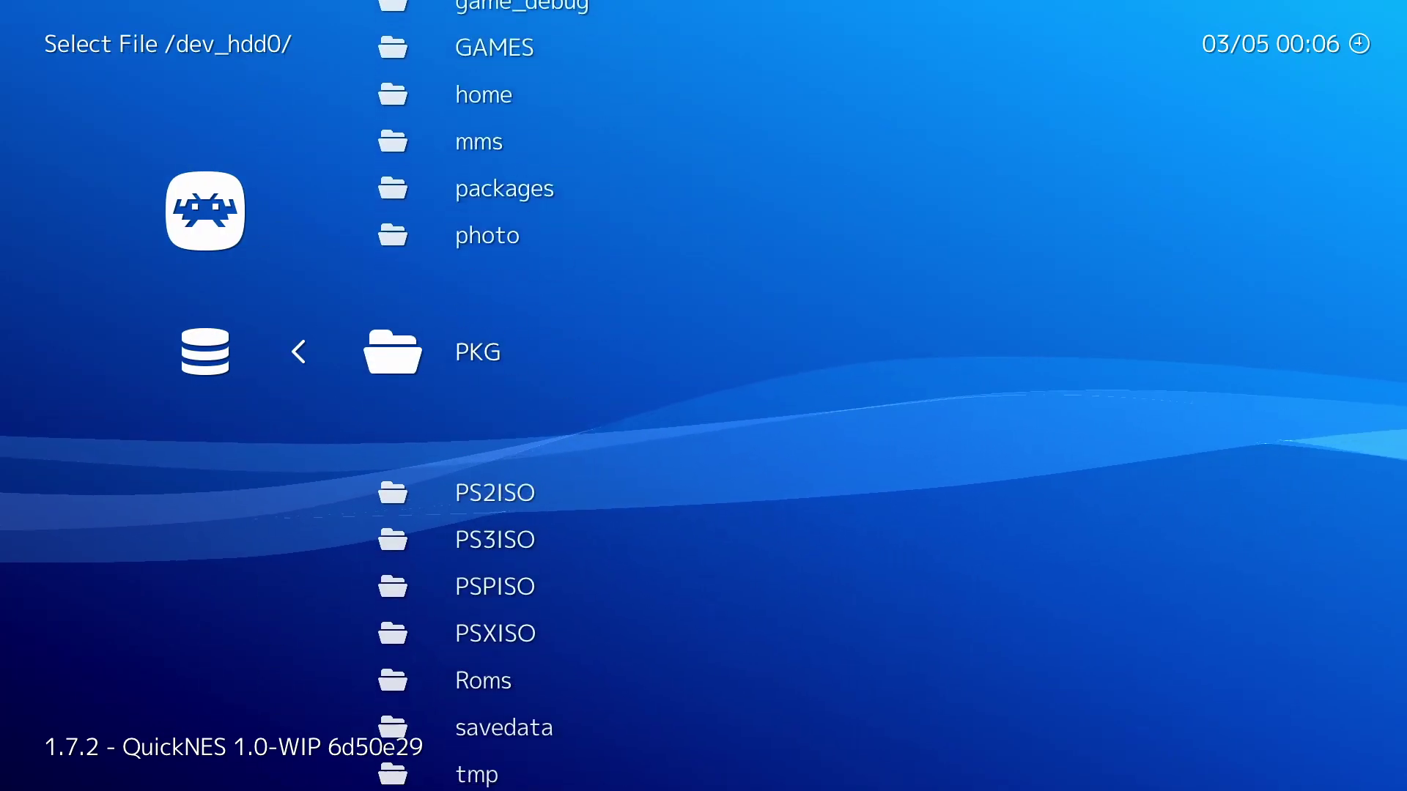
key("Down")
key("Down")
key("Return")
key("Down")
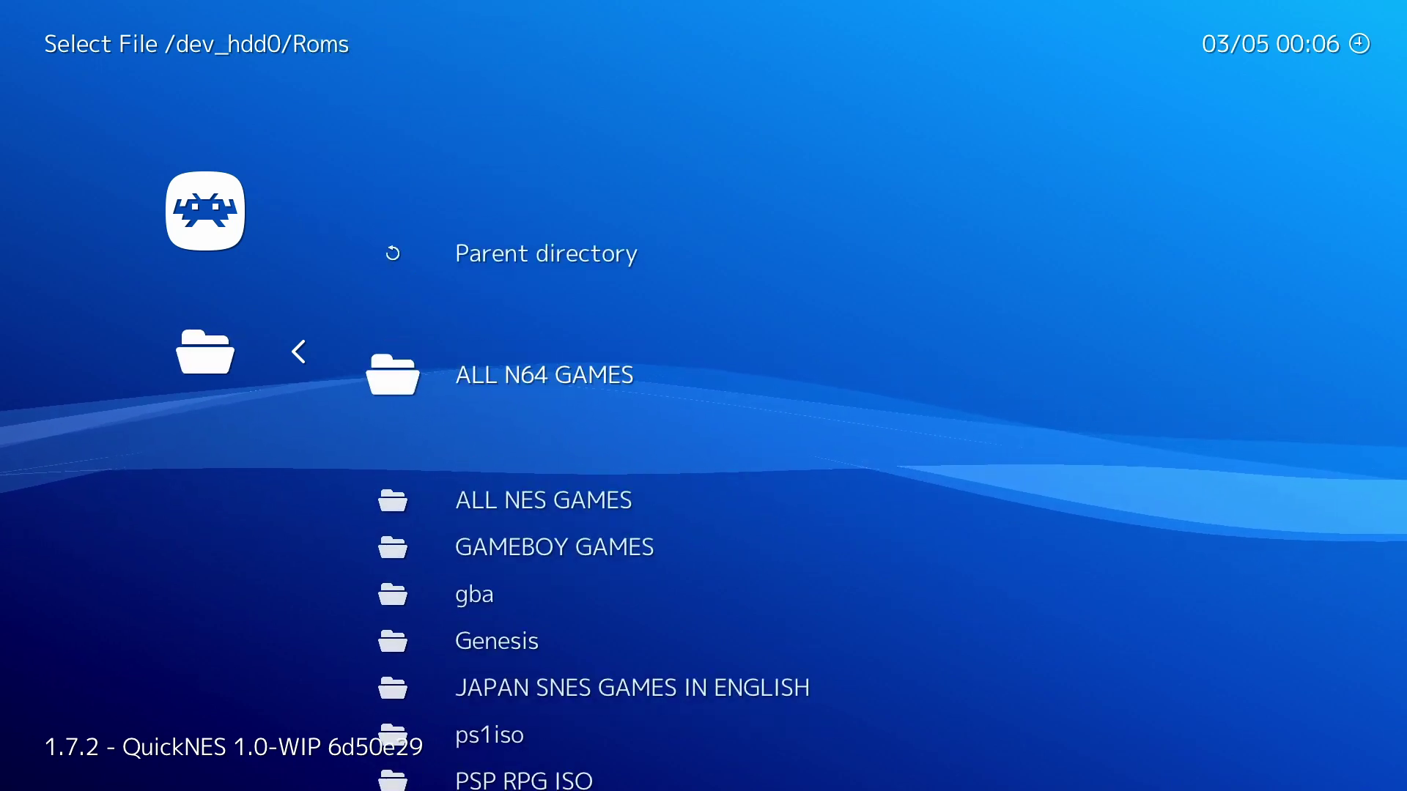
key("Down")
key("Down")
key("Down")
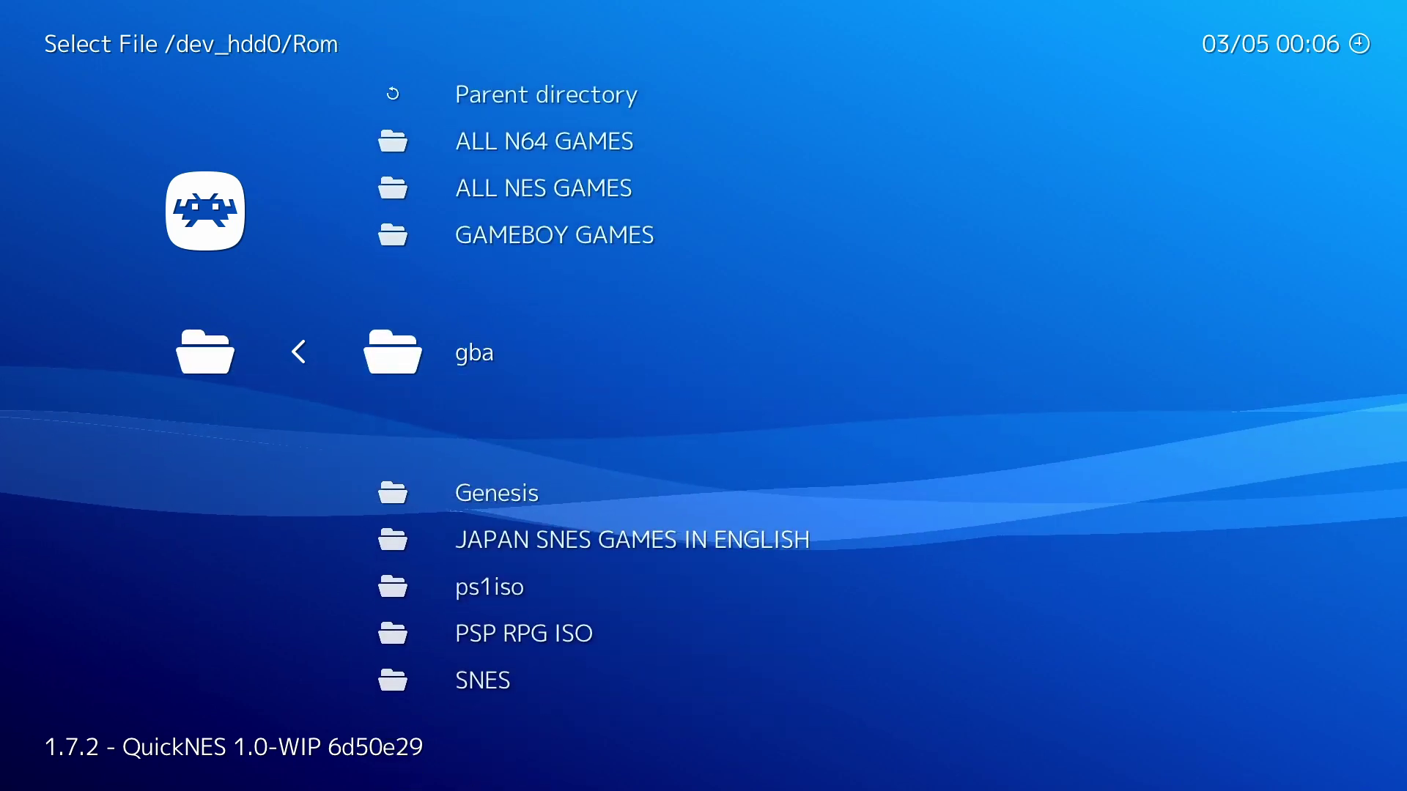
key("Up")
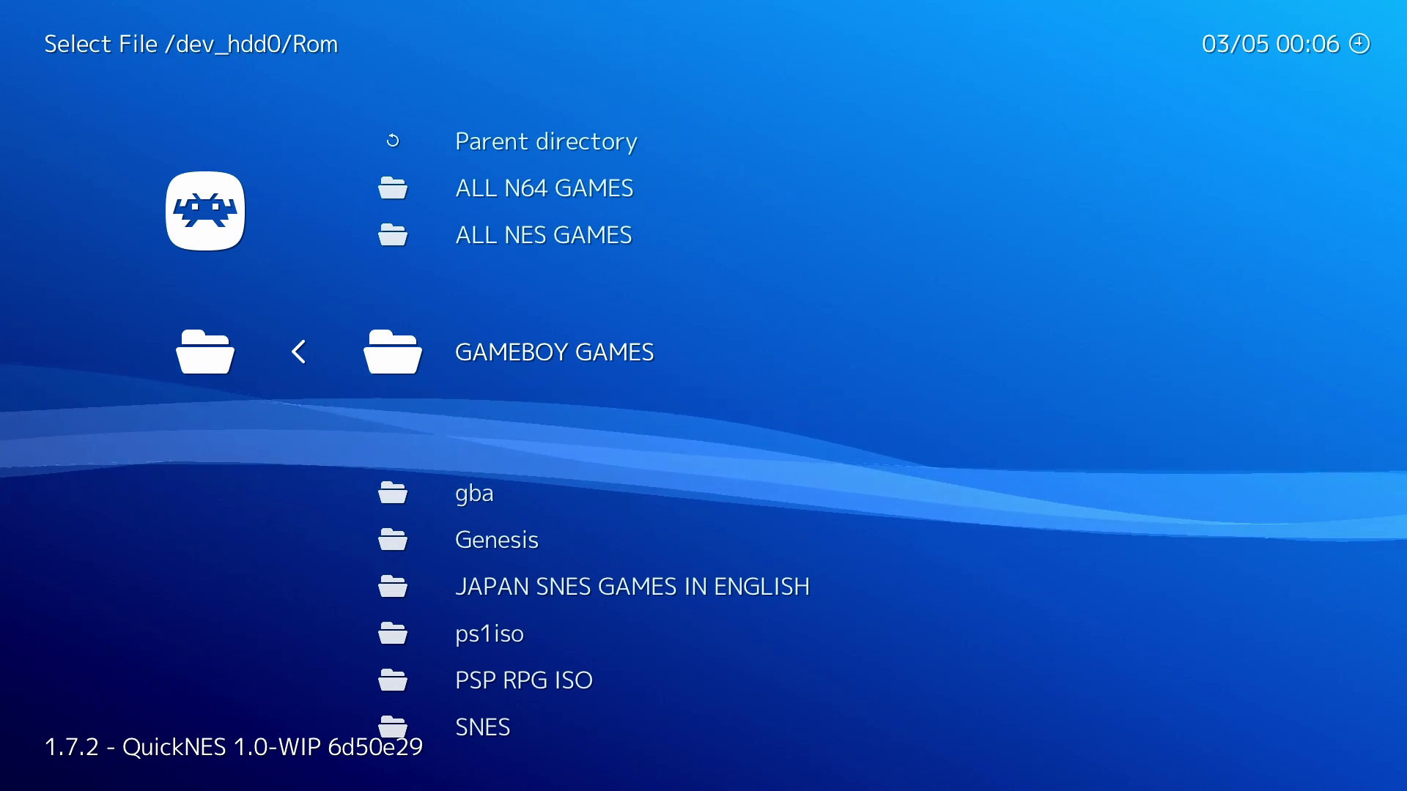
key("Down")
key("Down")
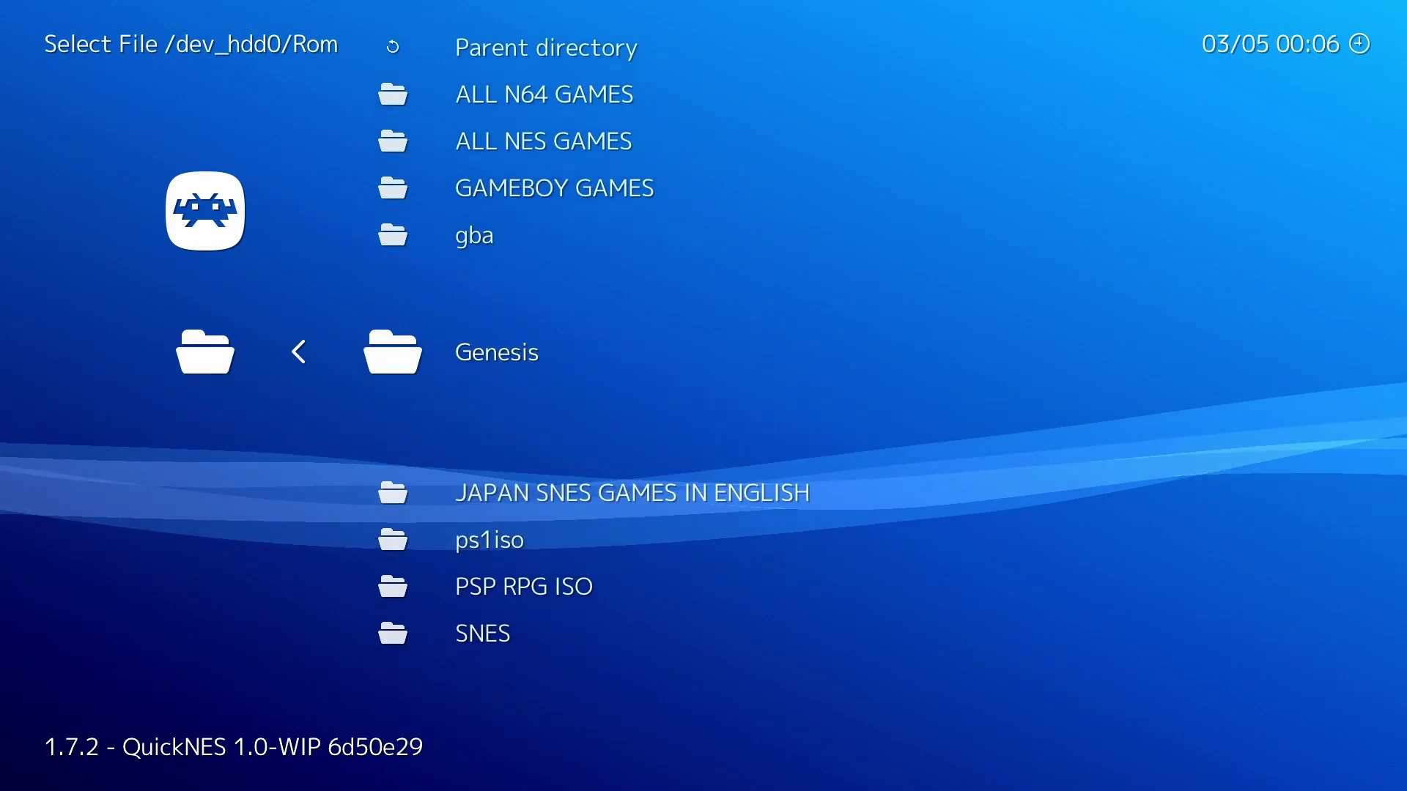
Step: From JAPAN SNES GAMES IN ENGLISH, launch Magic Knight Rayearth on the Snes9x core
key("Down")
key("Return")
key("Down")
key("Down")
key("Down")
key("Down")
key("Down")
key("Down")
key("Down")
key("Down")
key("Down")
key("Down")
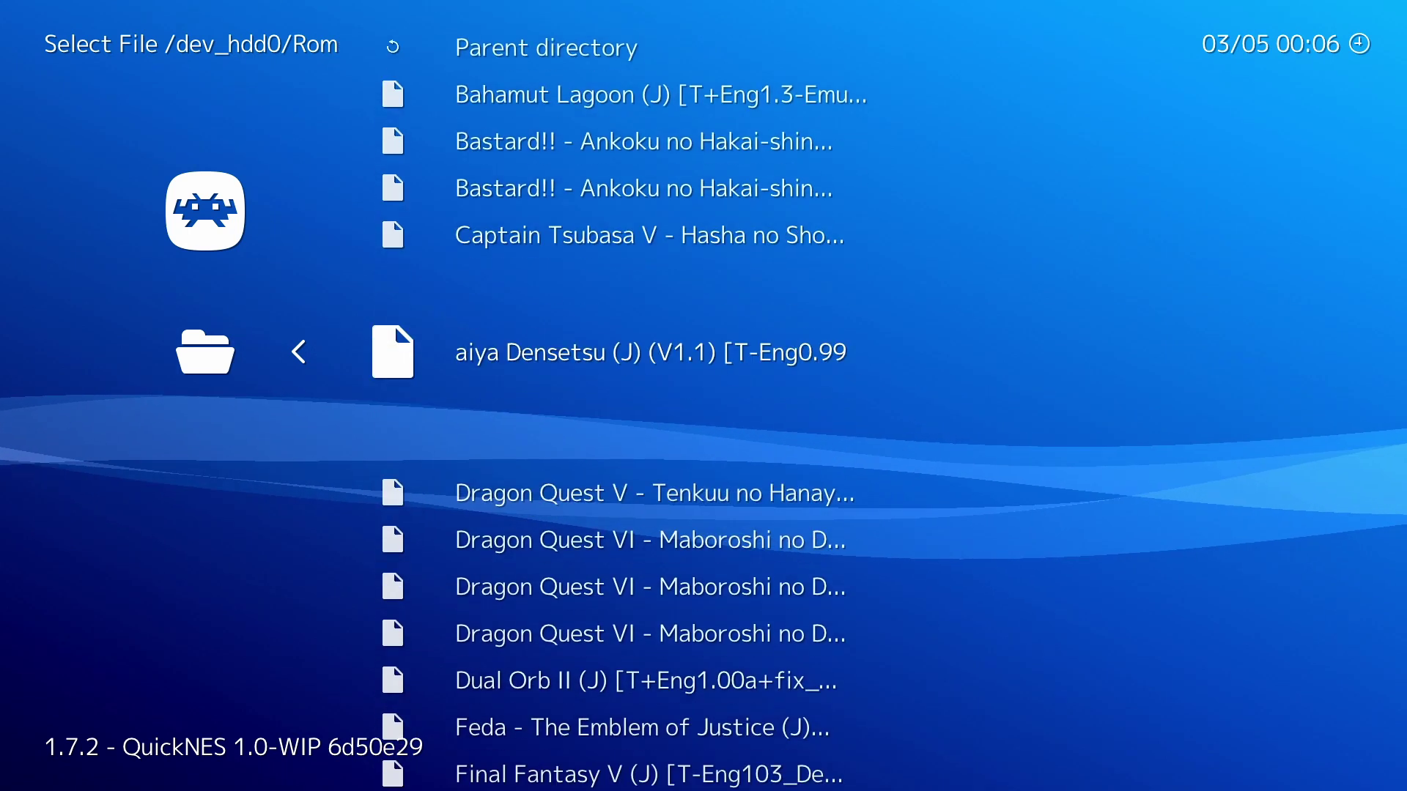
key("Down")
key("Down")
key("Down")
key("Down")
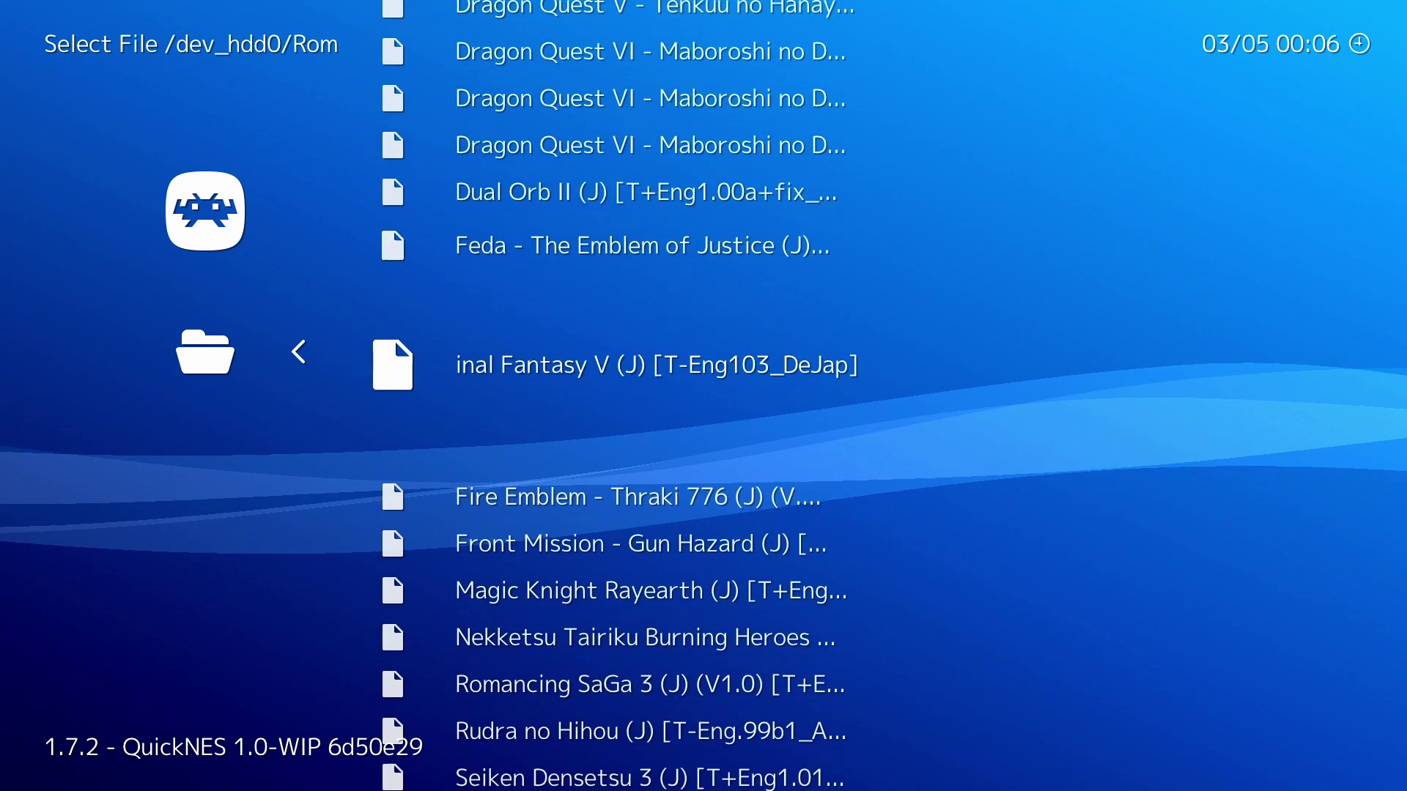
key("Down")
key("Return")
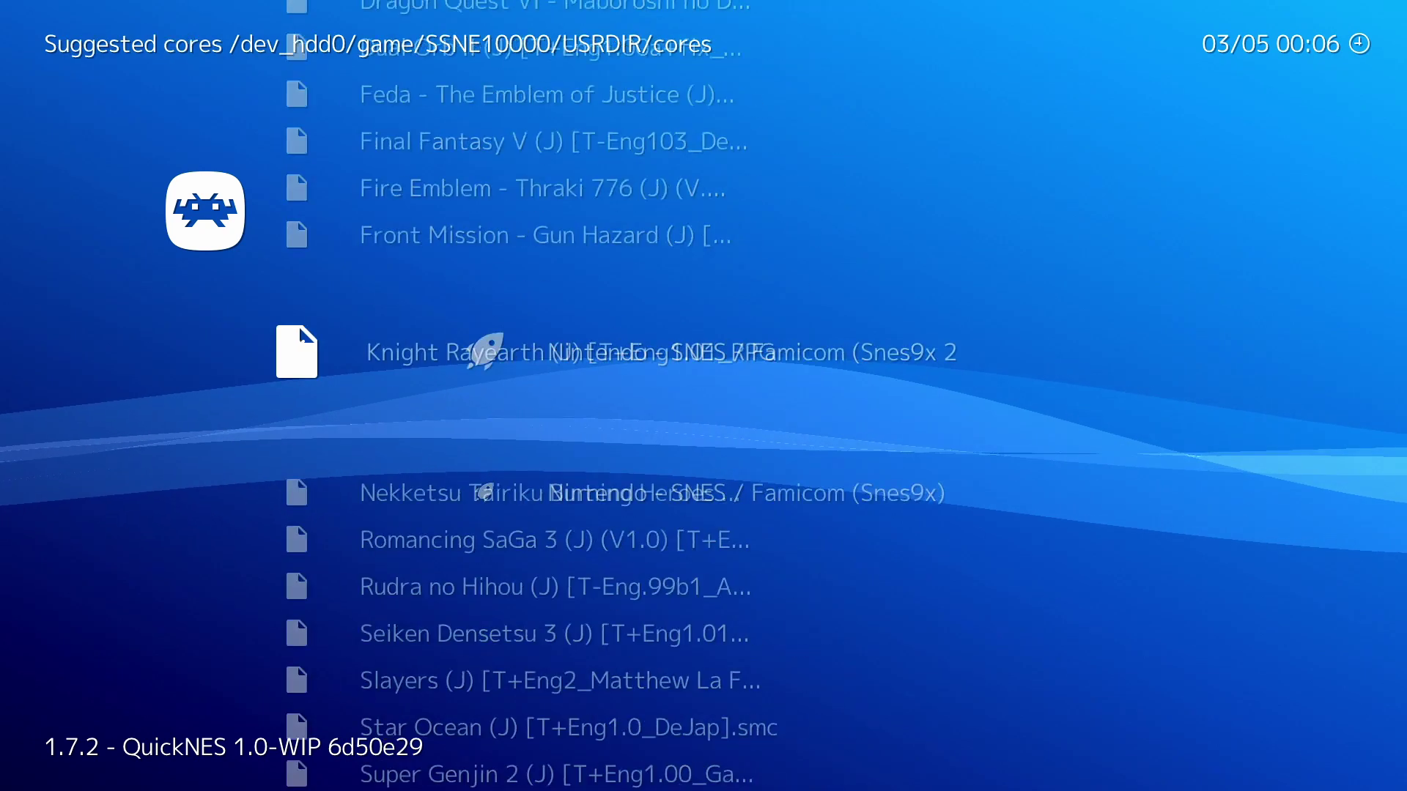
key("Down")
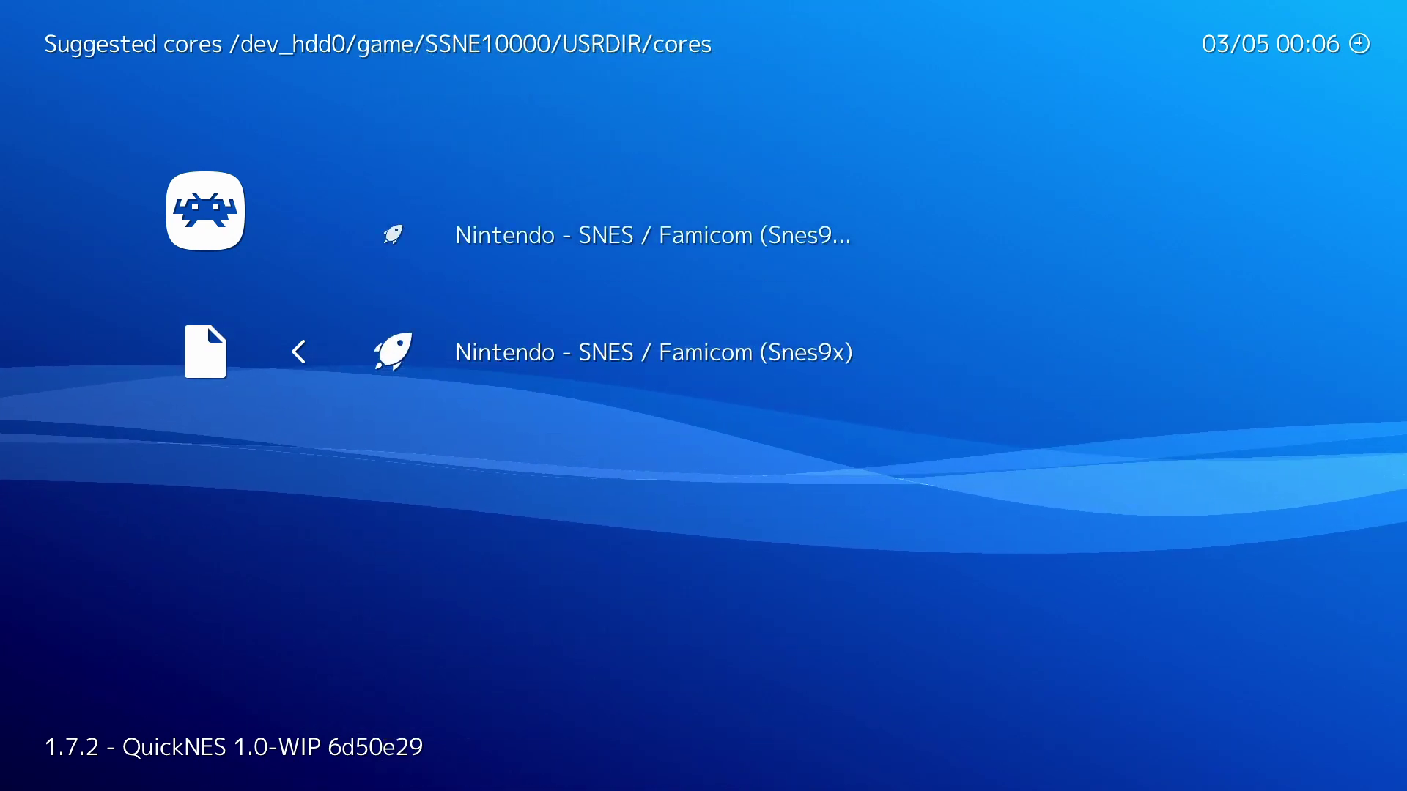
key("Return")
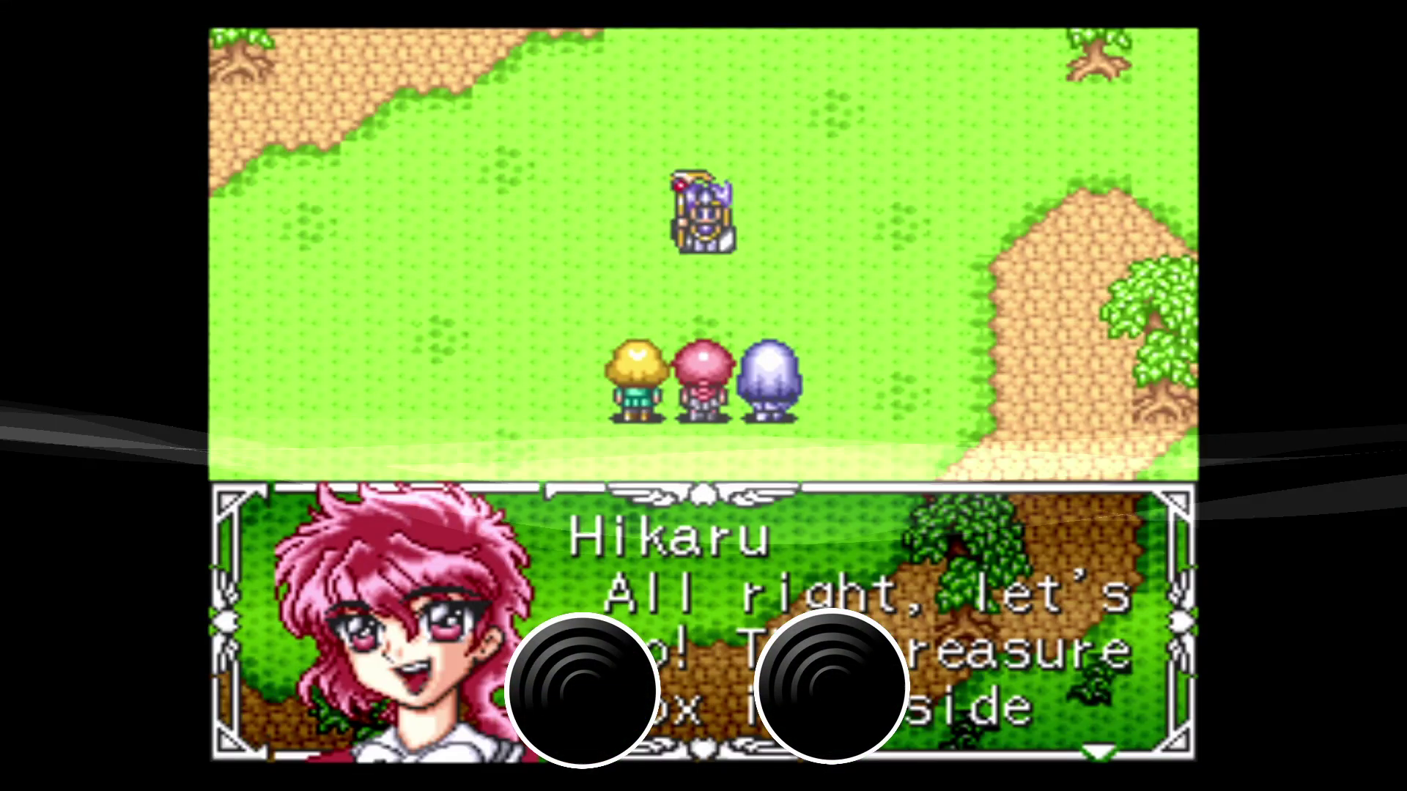
Step: Pause Magic Knight Rayearth into the Quick Menu and take a screenshot
key("F1")
key("Down")
key("Down")
key("Down")
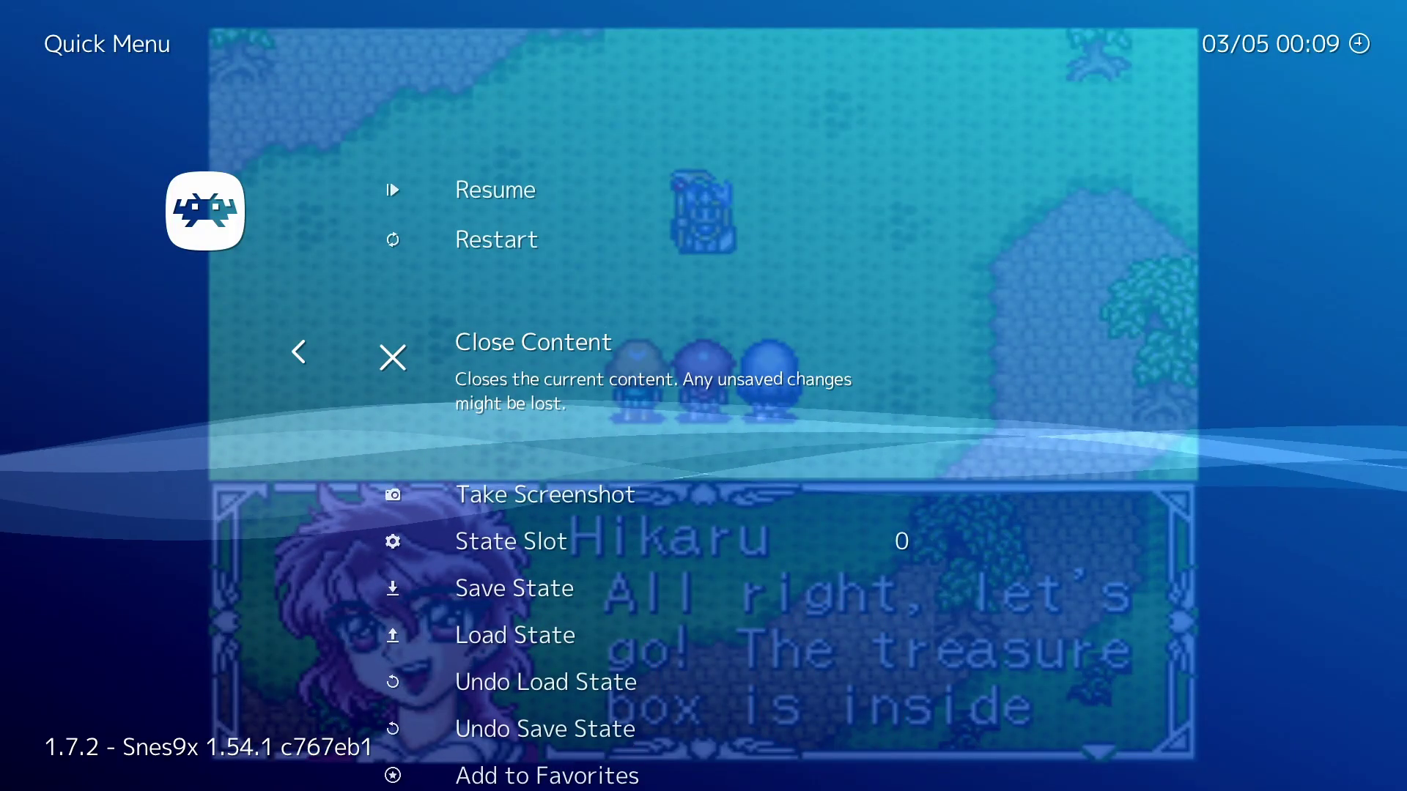
key("Down")
key("Down")
key("Down")
key("Down")
key("Down")
key("Down")
key("Down")
key("Down")
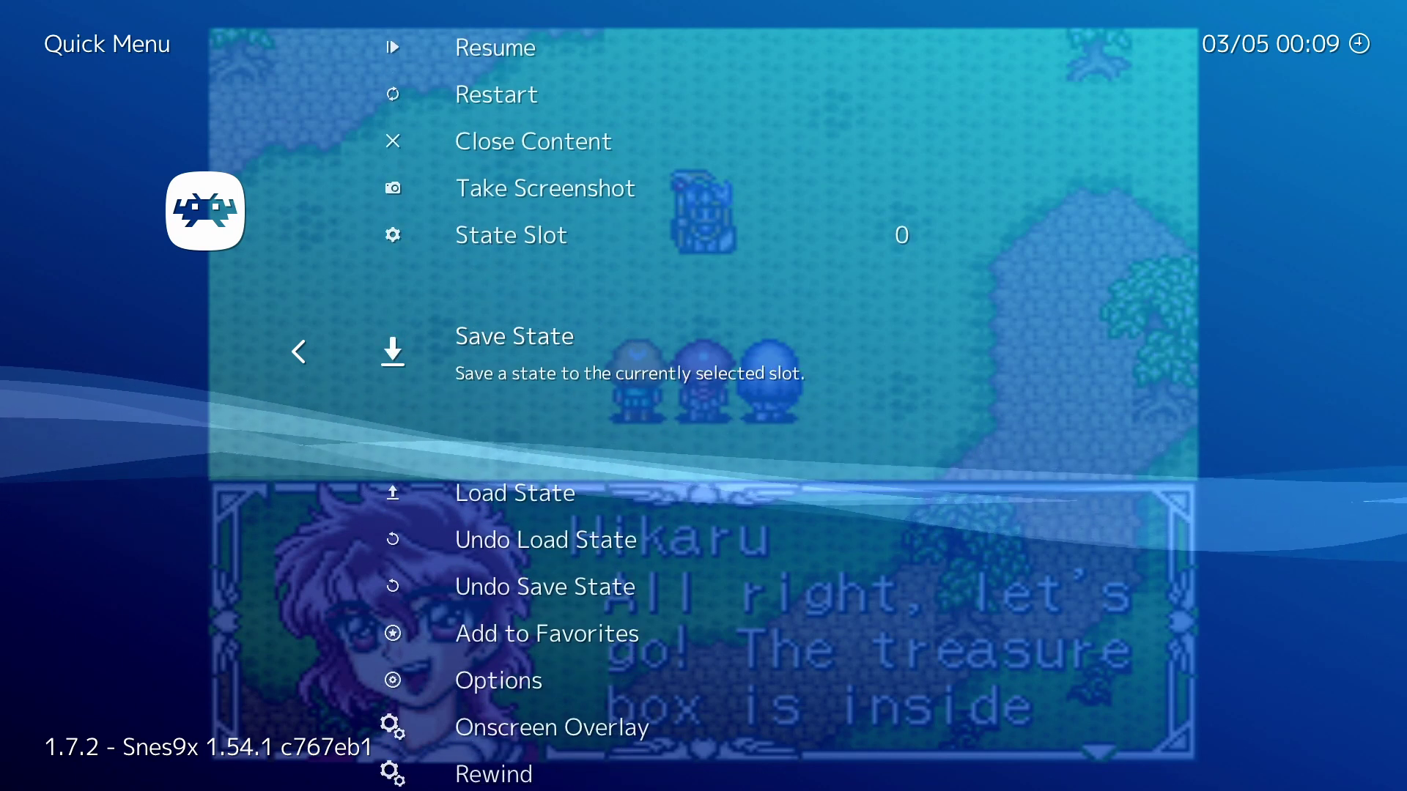
key("Down")
key("Down")
key("Down")
key("Down")
key("Down")
key("Down")
key("Down")
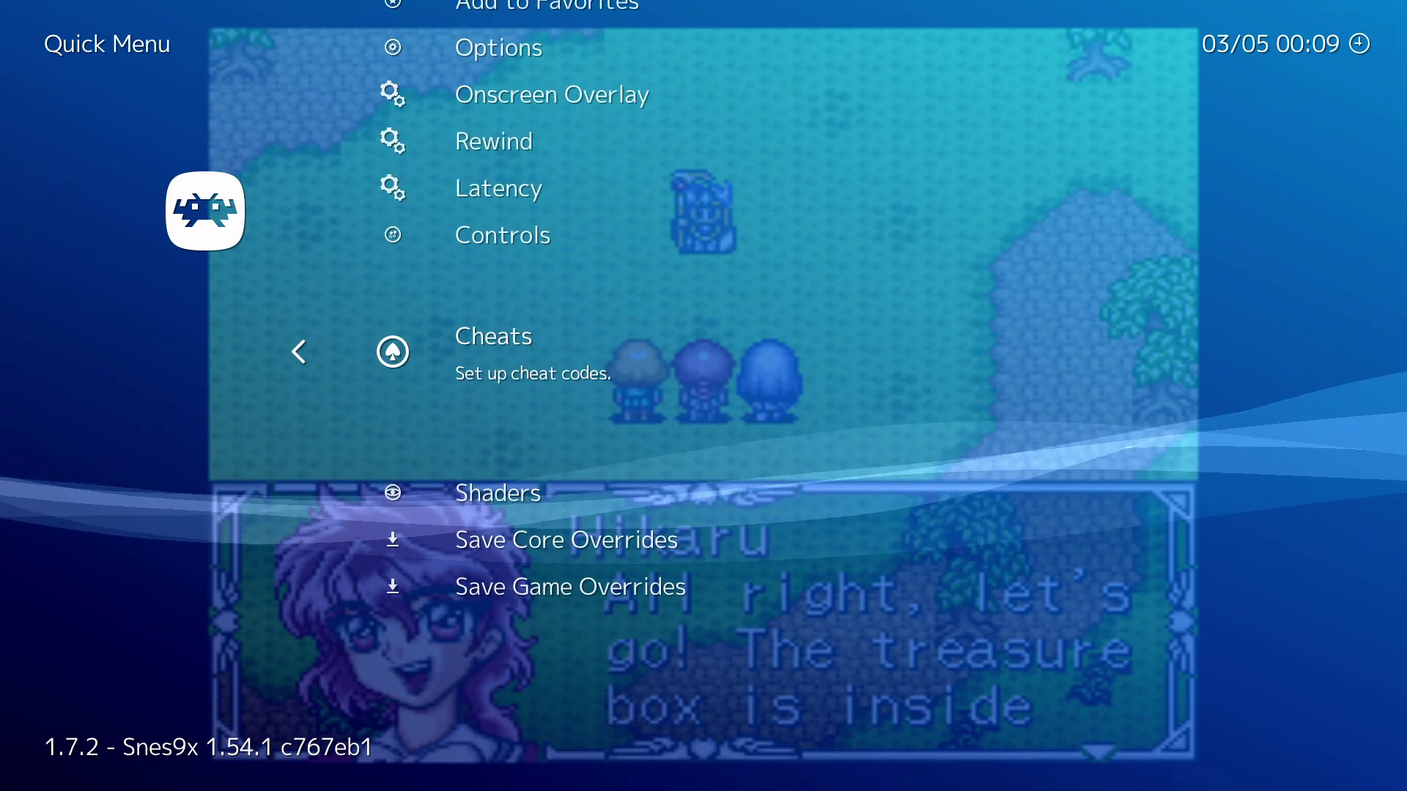
key("Up")
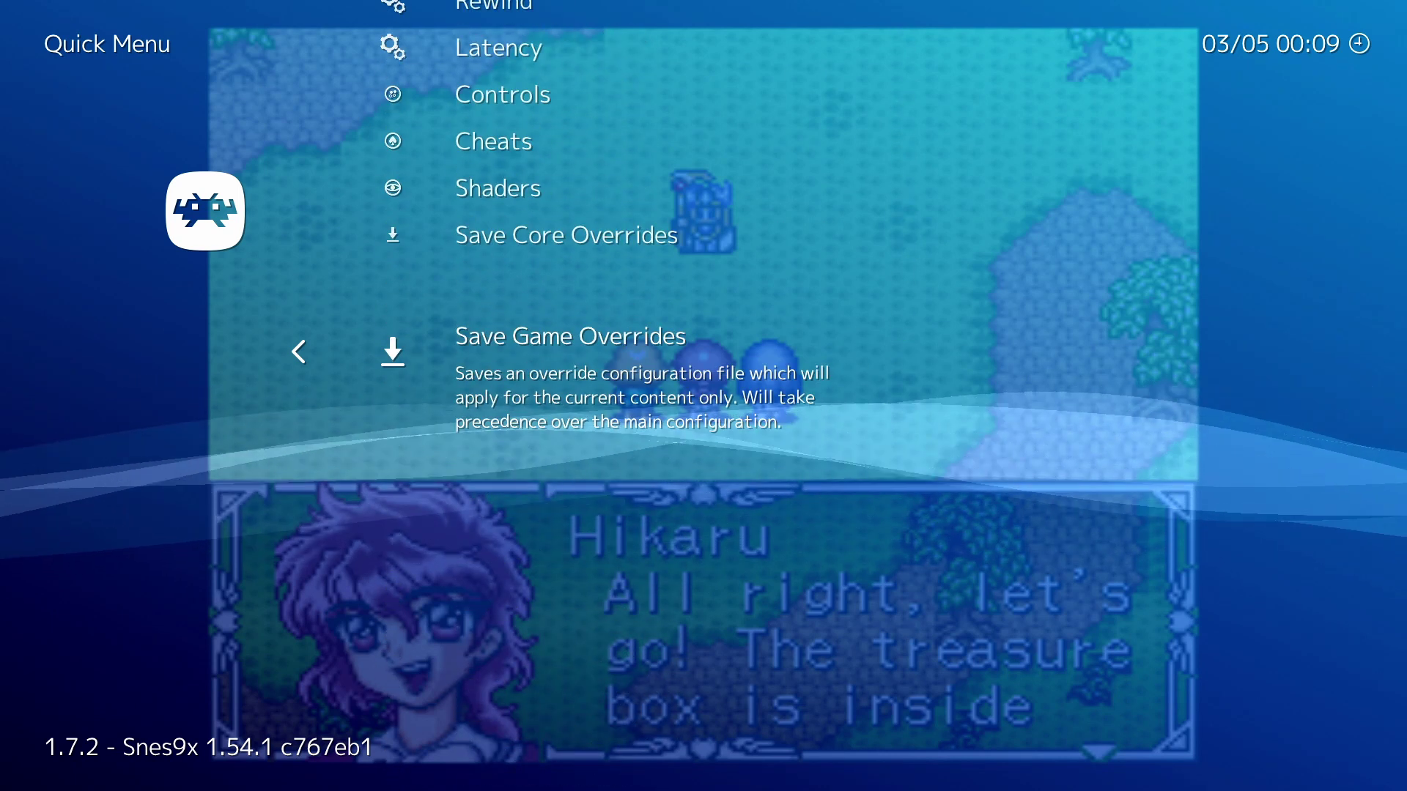
key("Up")
key("Up")
key("Up")
key("Down")
key("Down")
key("Up")
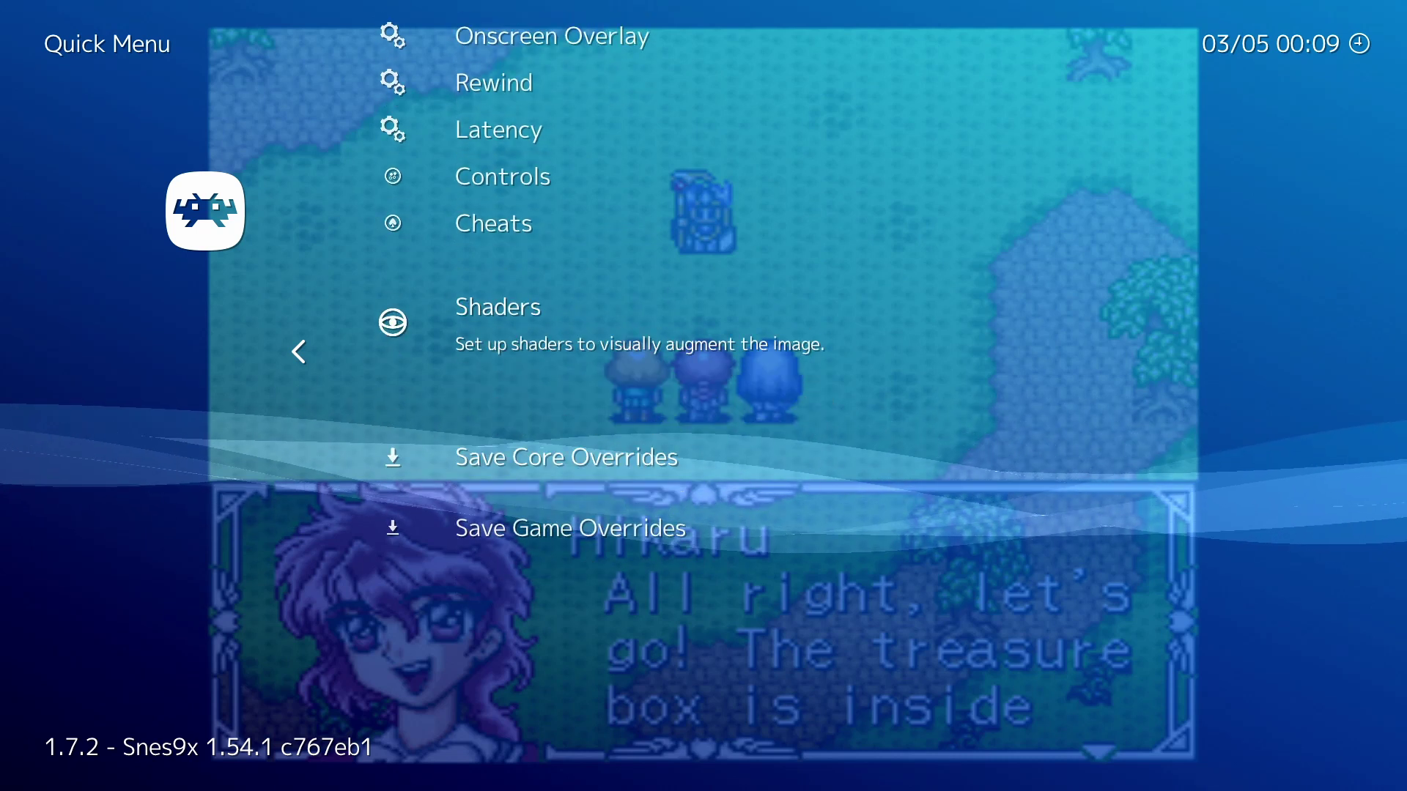
key("Up")
key("Up")
key("Up")
key("Up")
key("Up")
key("Up")
key("Up")
key("Up")
key("Up")
key("Up")
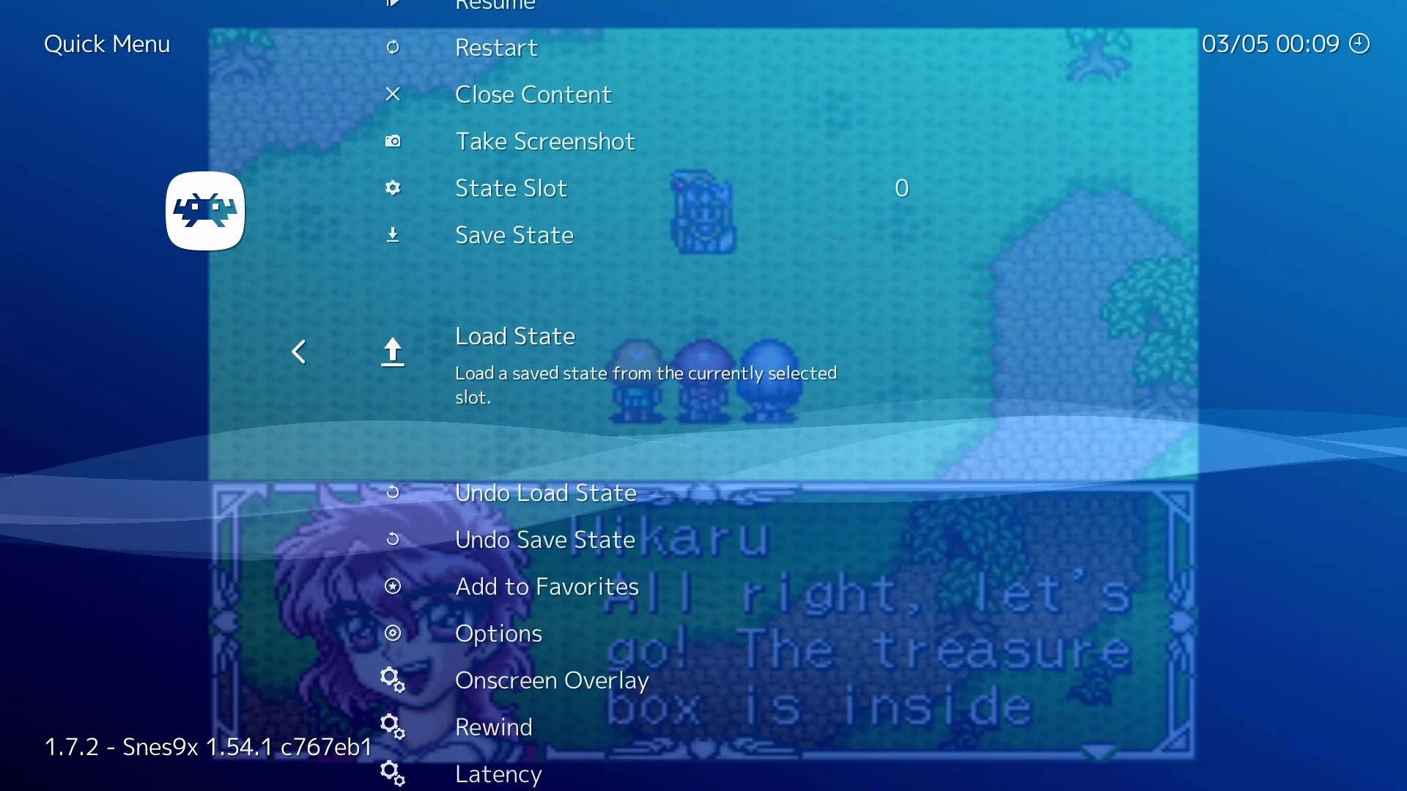
key("Up")
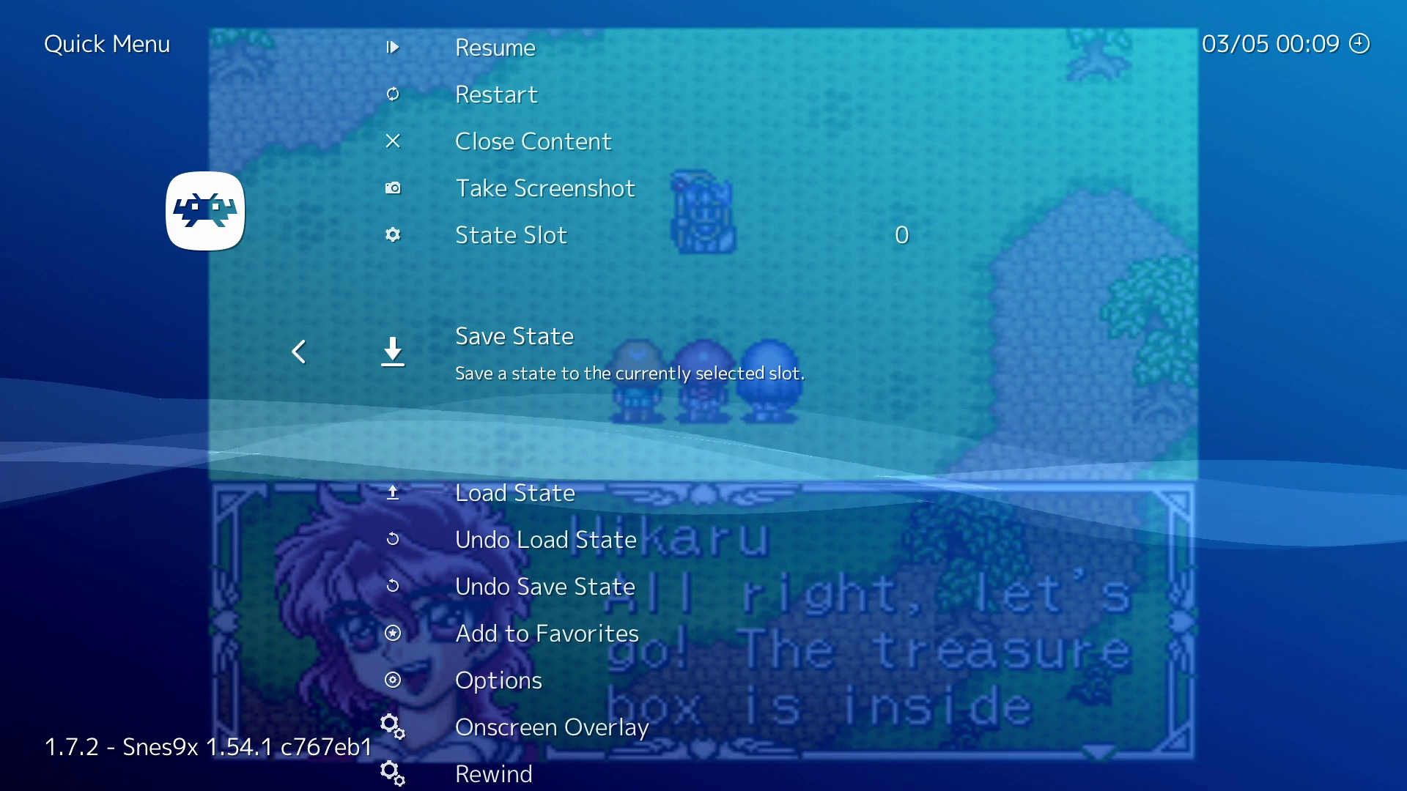
key("Up")
key("Up")
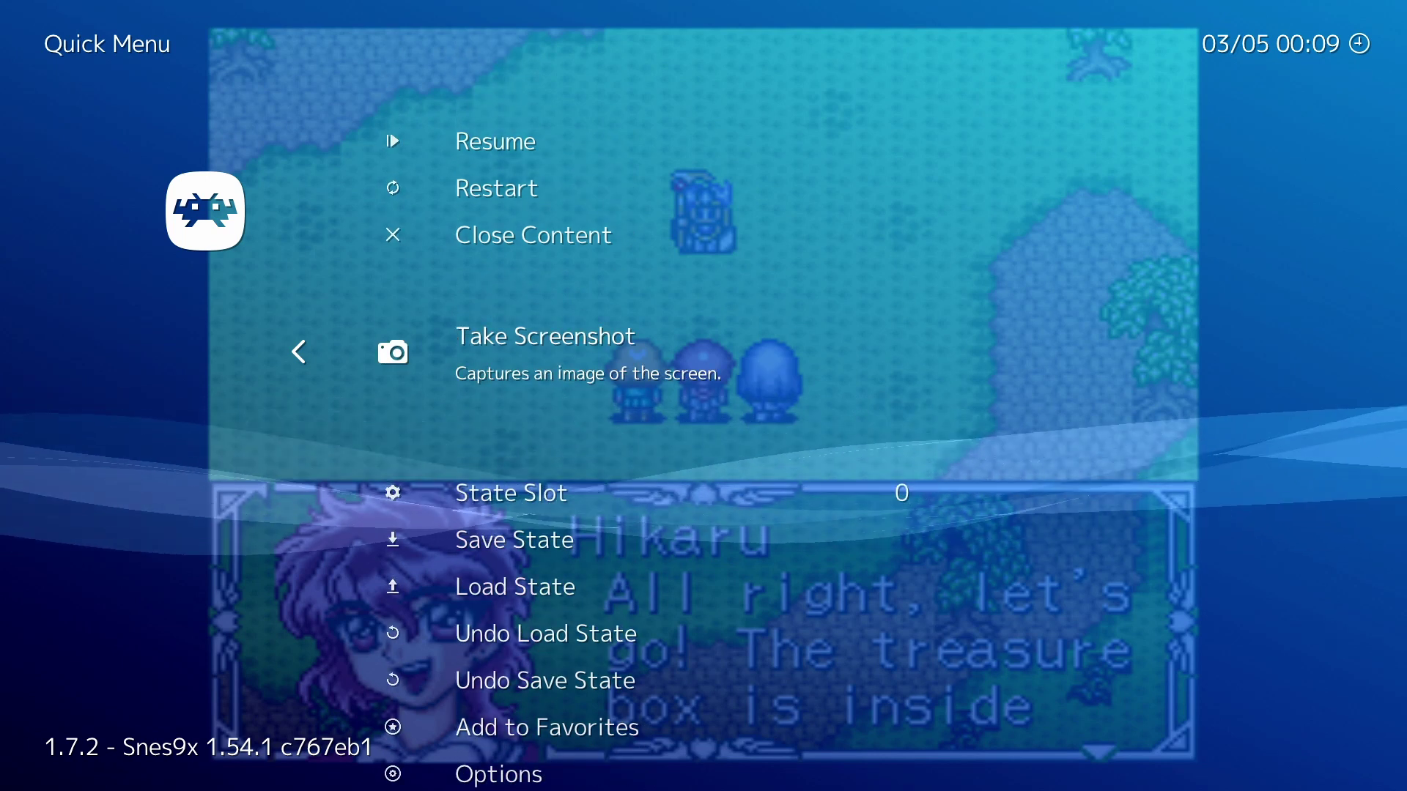
key("Return")
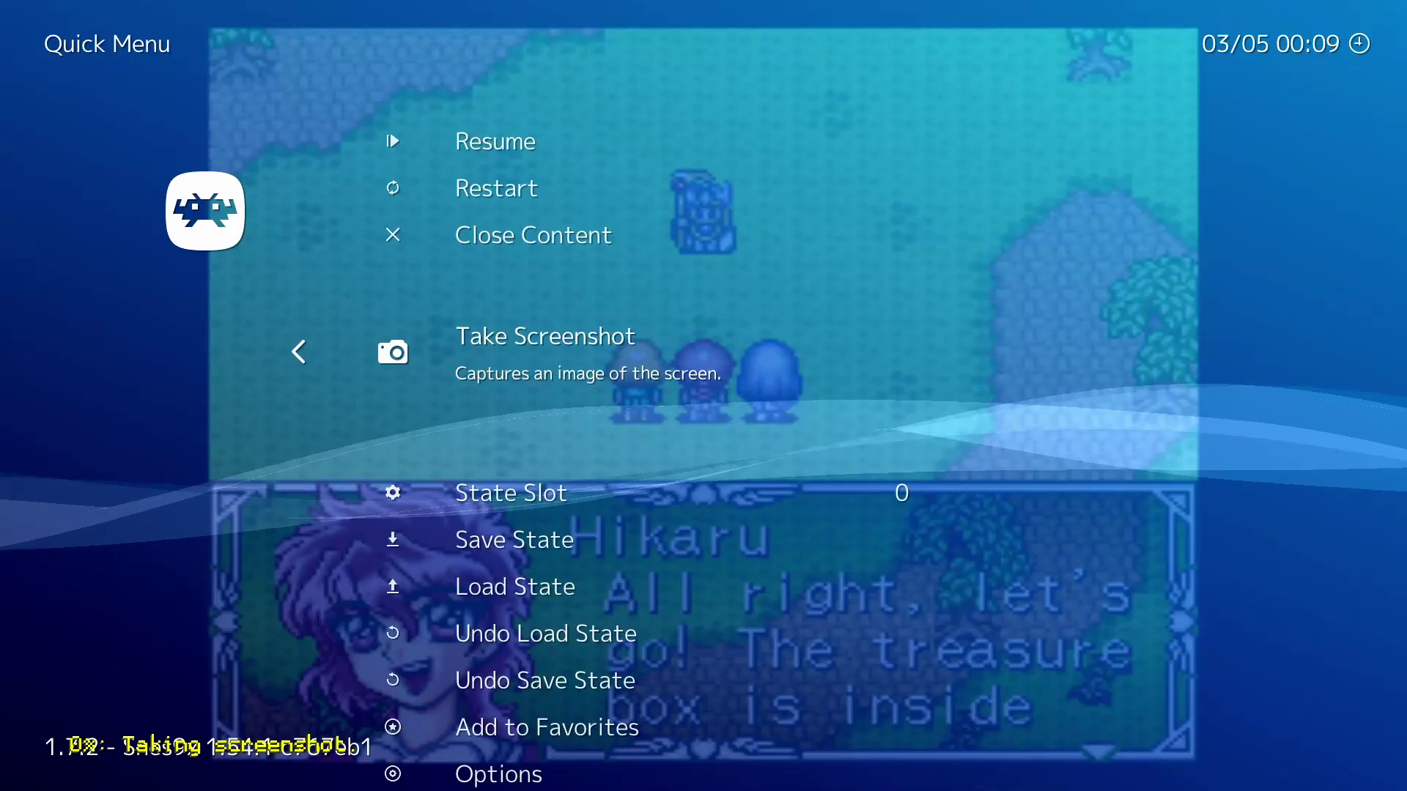
Step: Close the game and open Load Content to list the storage devices
key("Up")
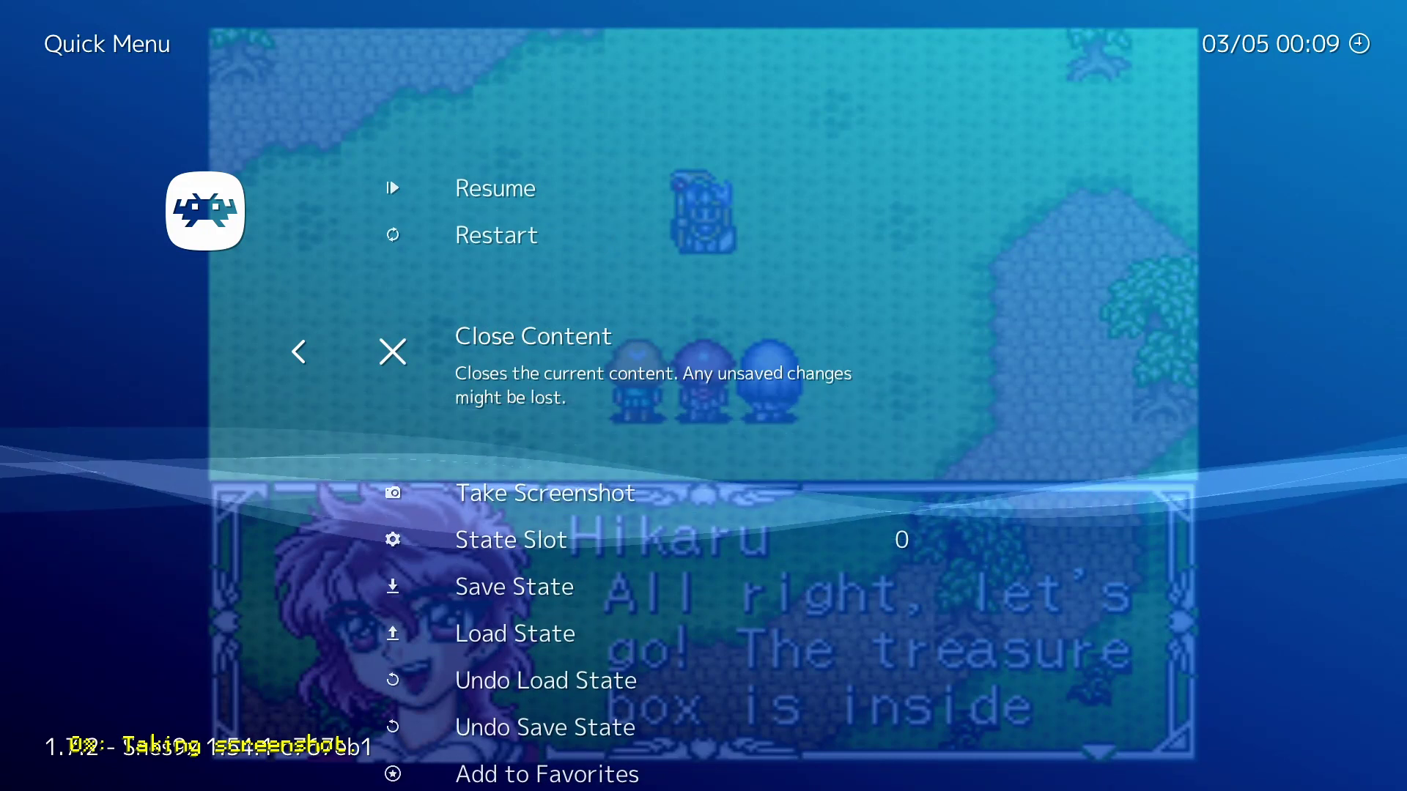
key("Return")
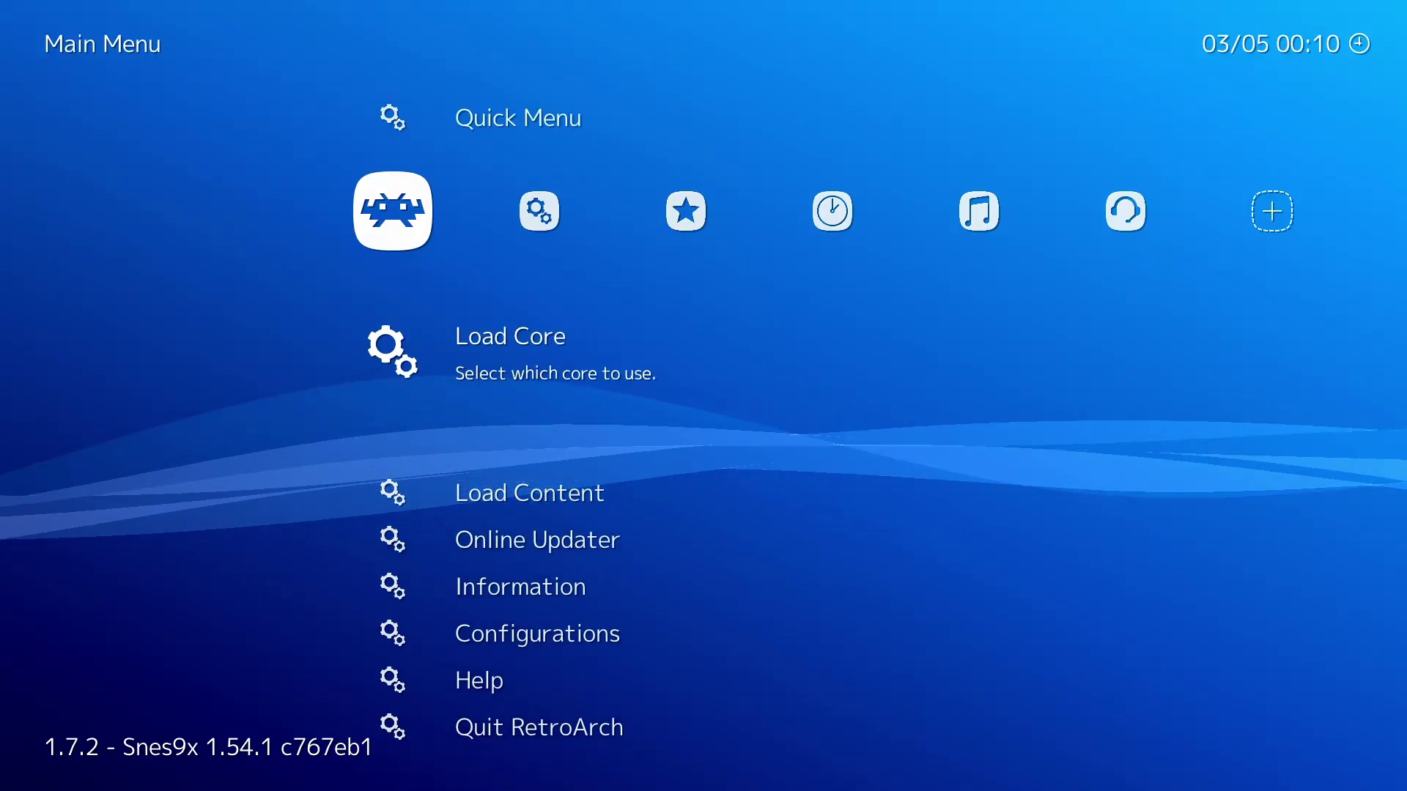
key("Down")
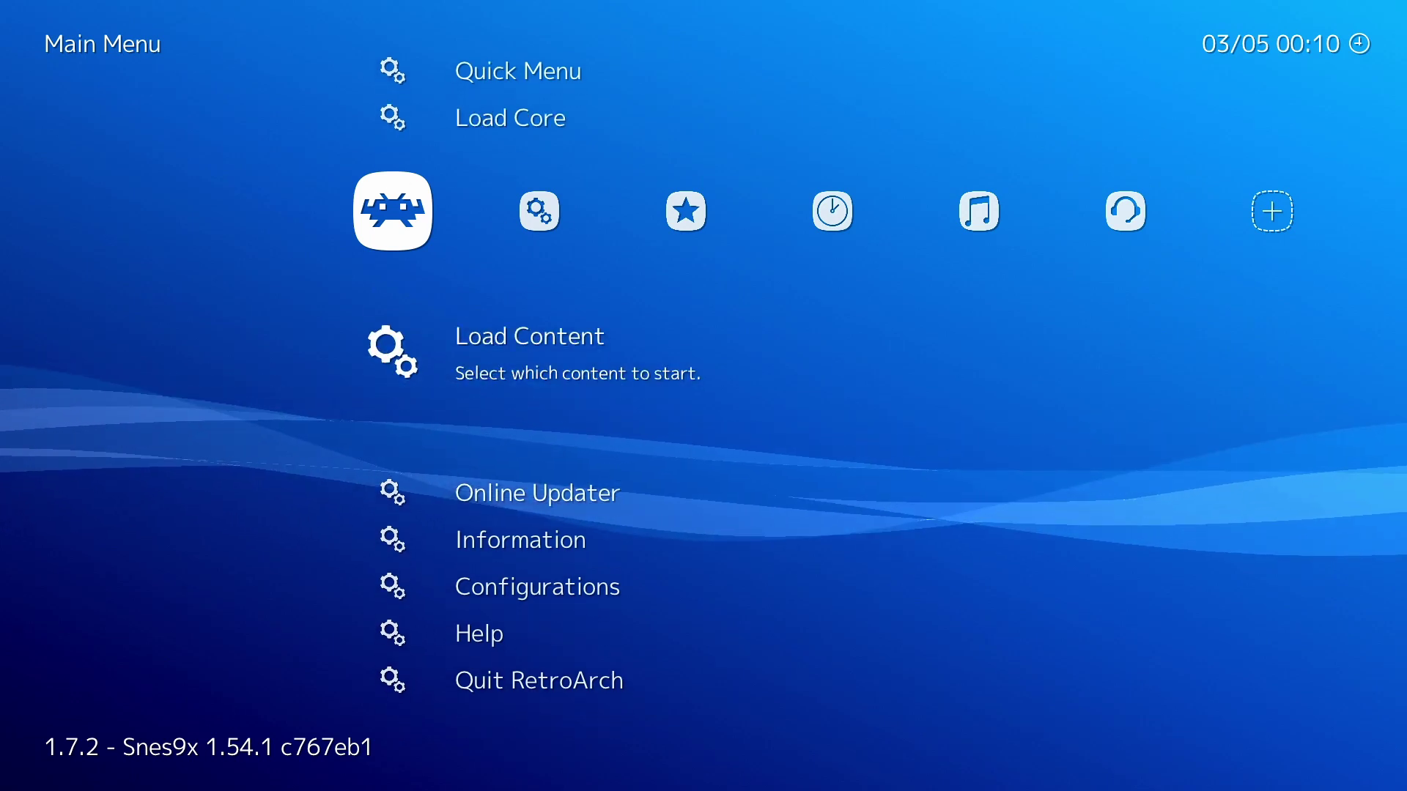
key("Return")
key("Down")
key("Down")
key("Down")
key("Down")
key("Down")
key("Down")
key("Down")
key("Down")
key("Down")
key("Down")
key("Down")
key("Down")
key("Down")
key("Down")
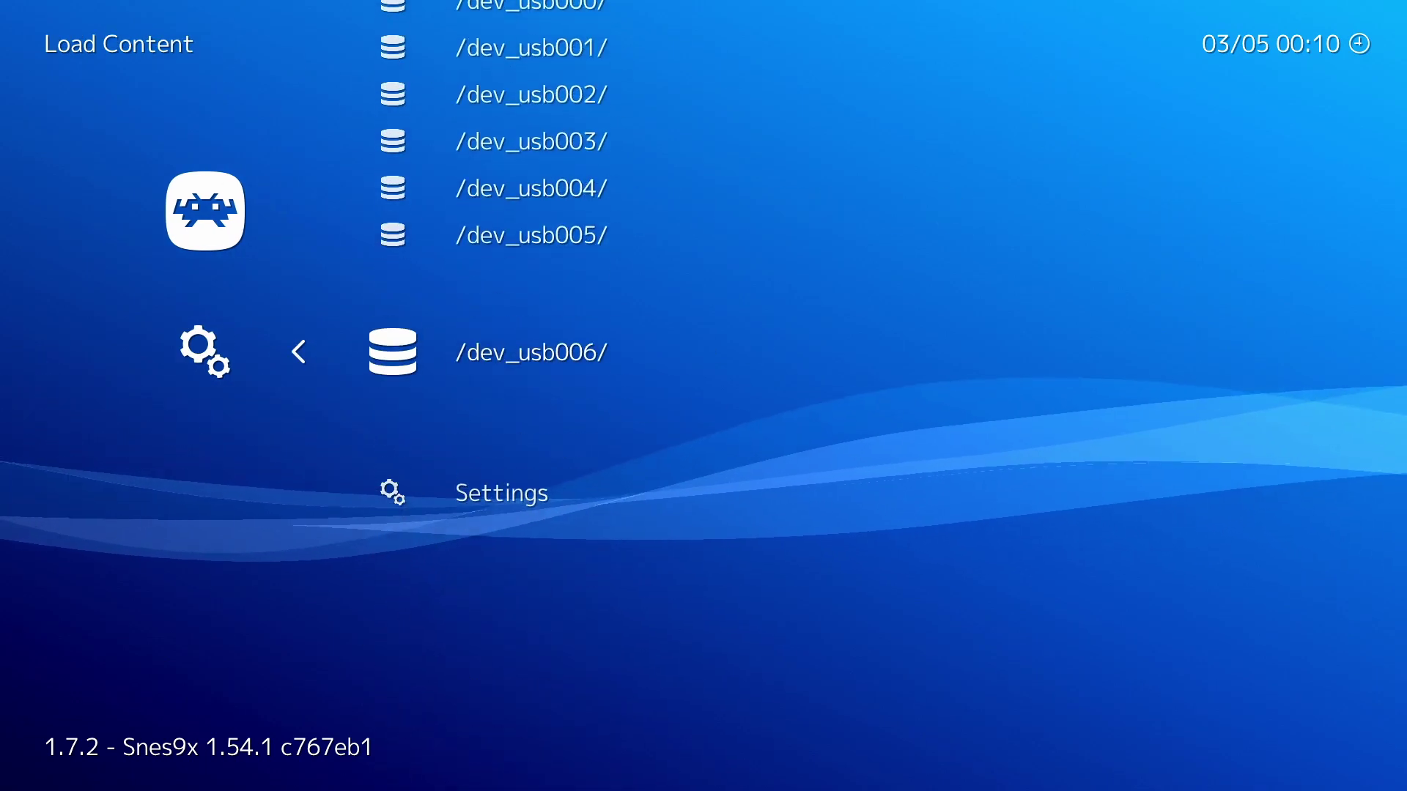
key("Up")
key("Up")
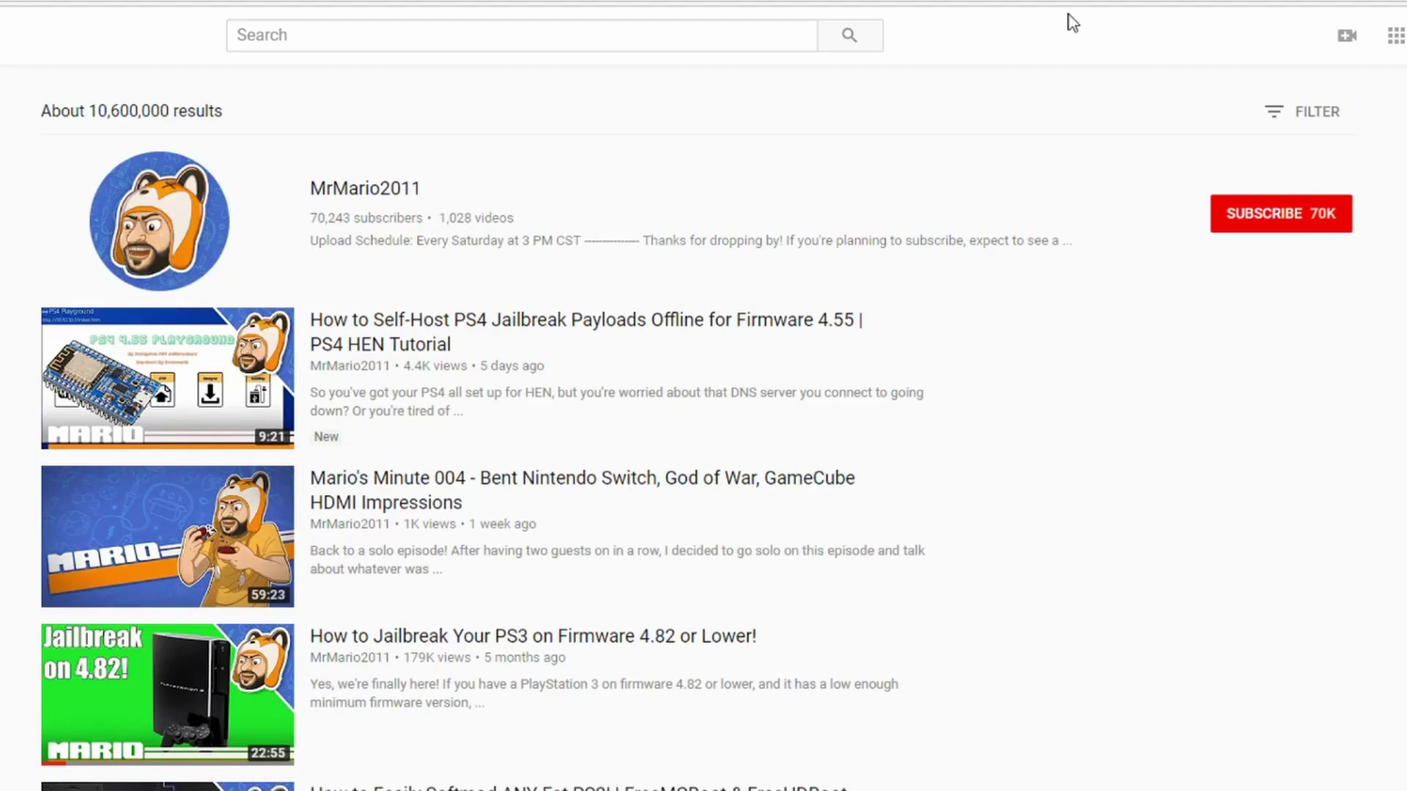
Step: Search YouTube for the console modding channel by name and subscribe to it
type("mr")
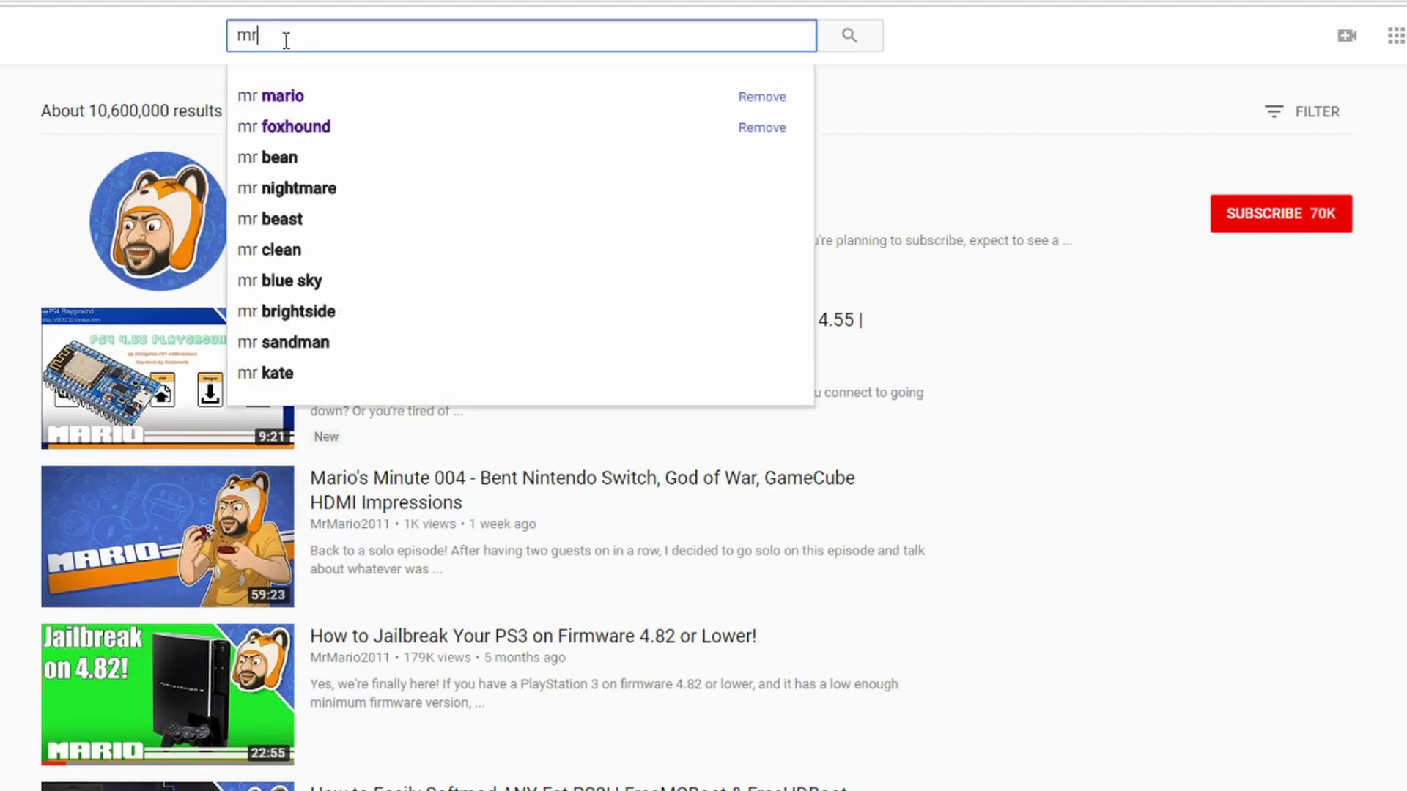
type(" mario")
key("Return")
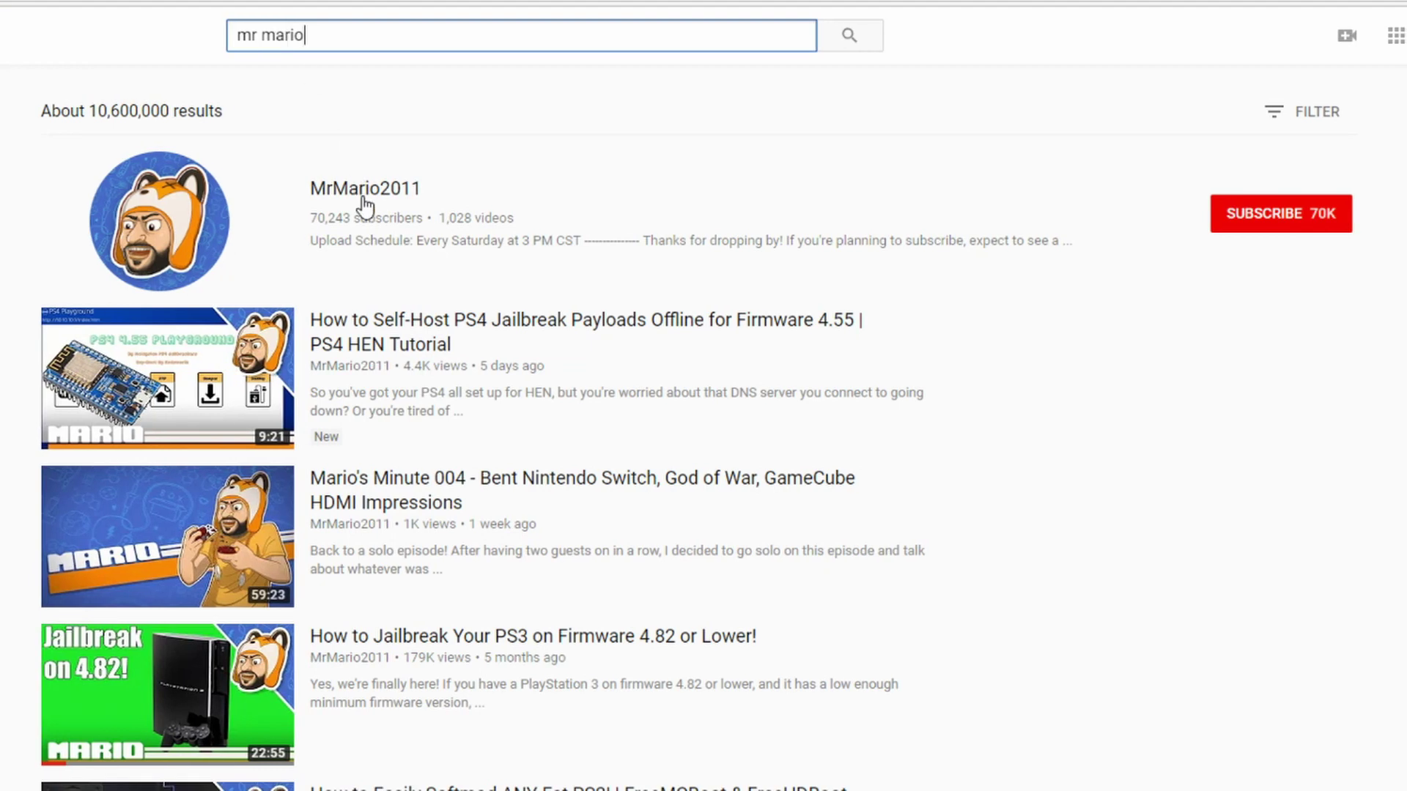
left_click(1295, 220)
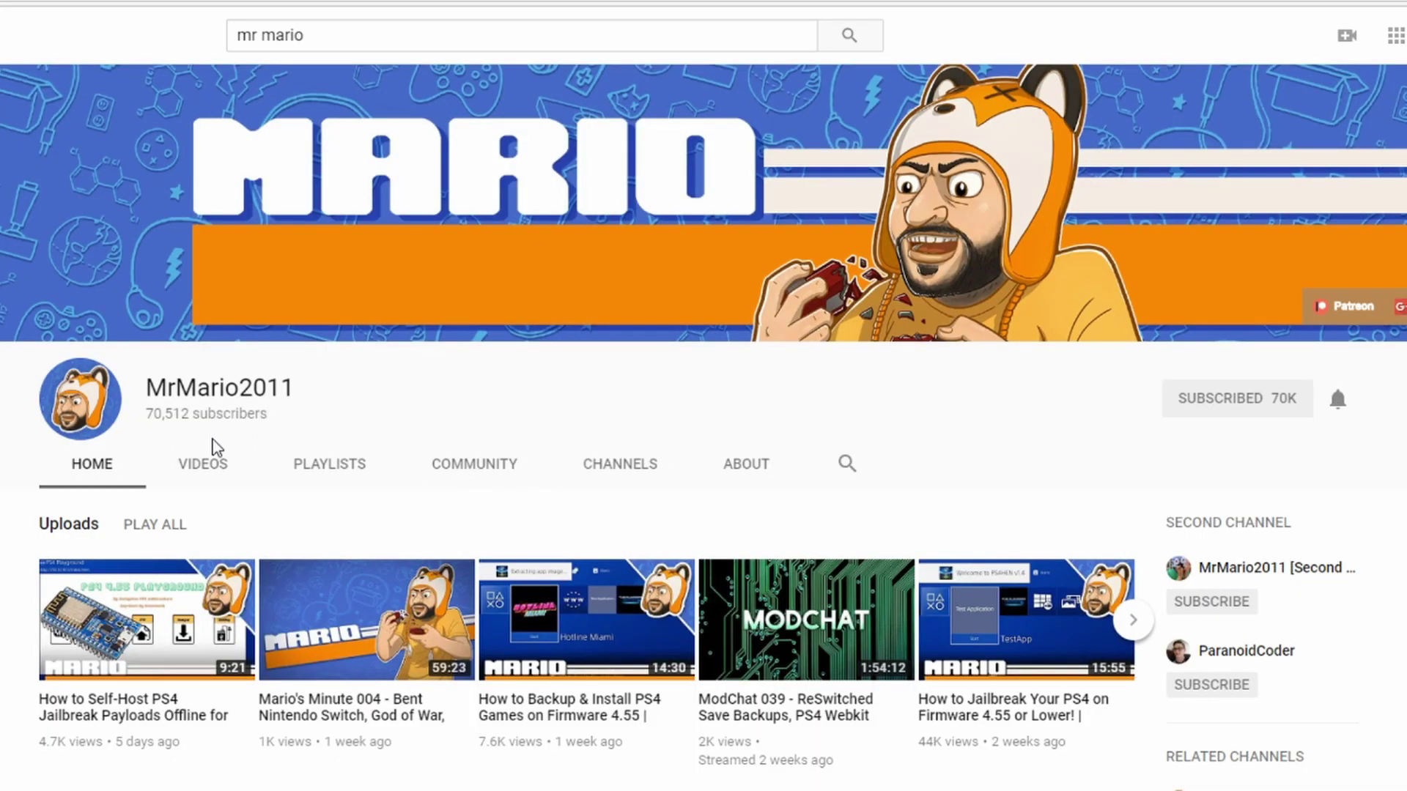
Step: Show the channel's VIDEOS uploads and scroll down to videos from two to four months ago
left_click(216, 457)
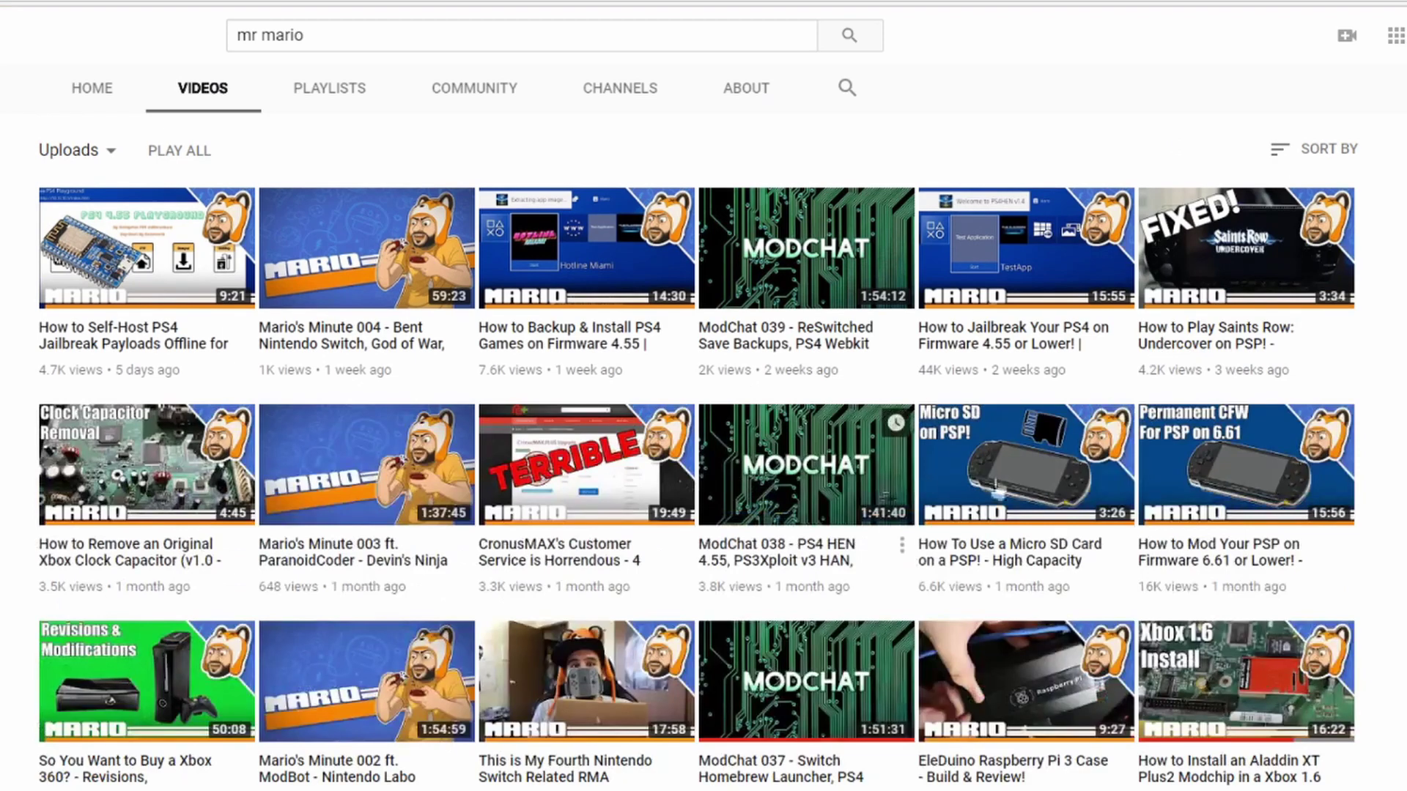
scroll(1250, 442, "down", 7)
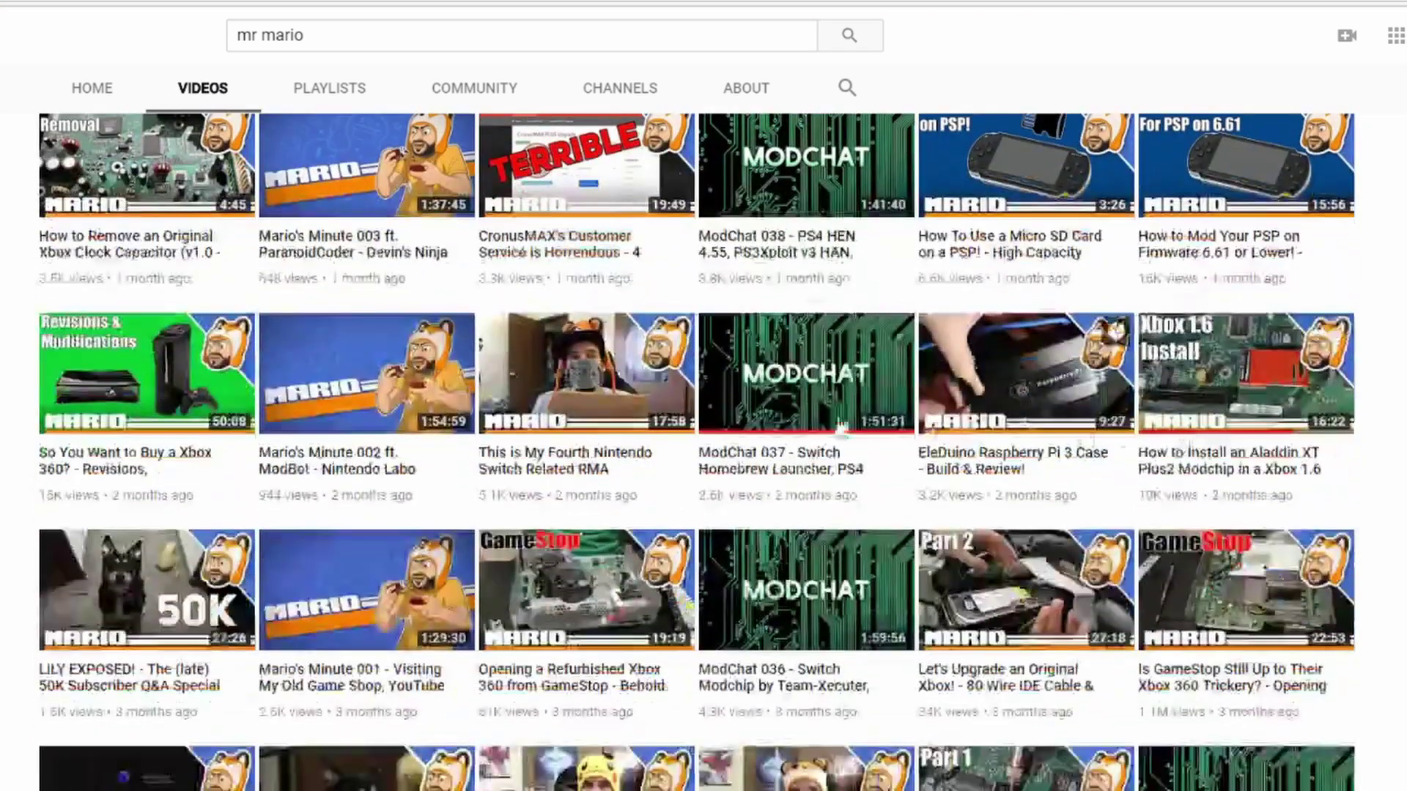
scroll(496, 412, "down", 3)
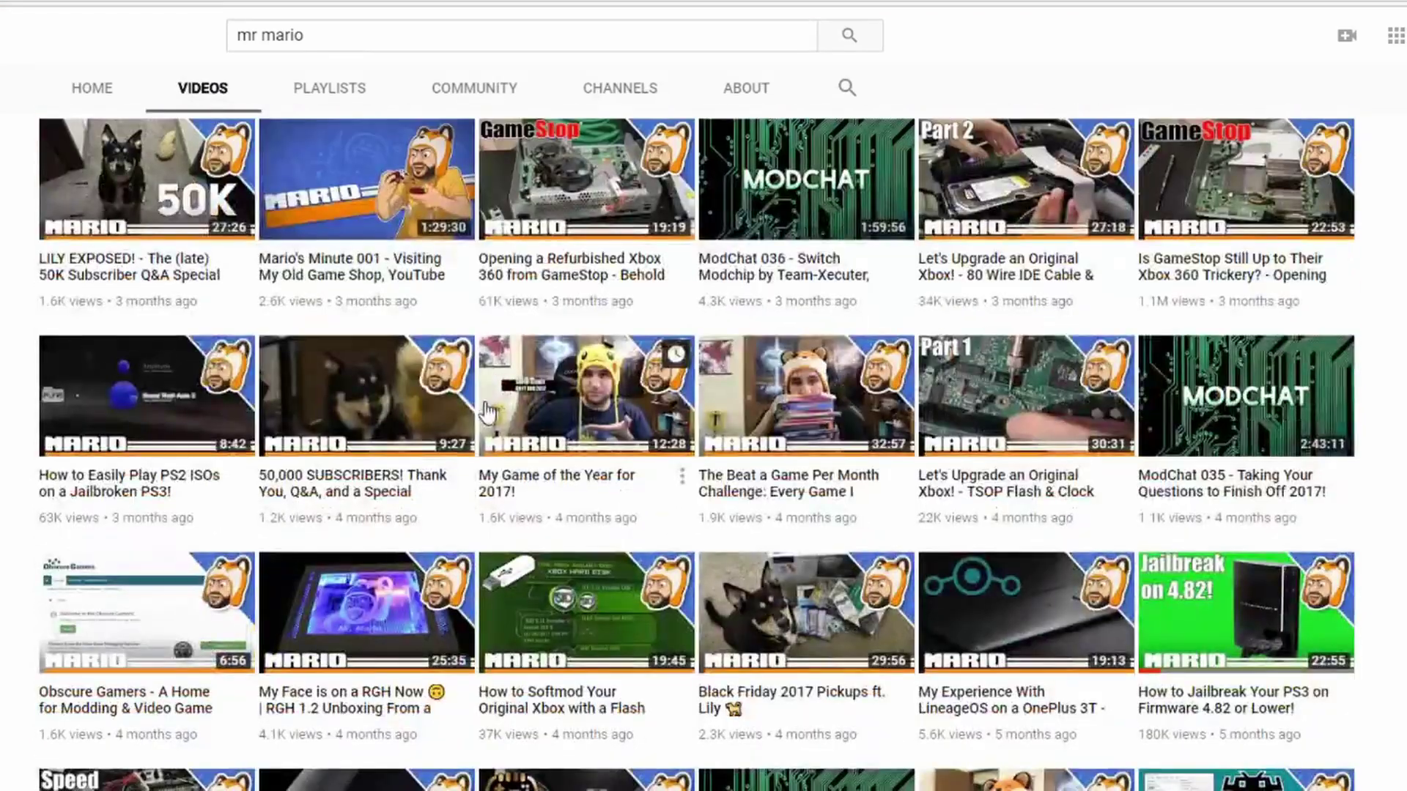
scroll(487, 414, "down", 2)
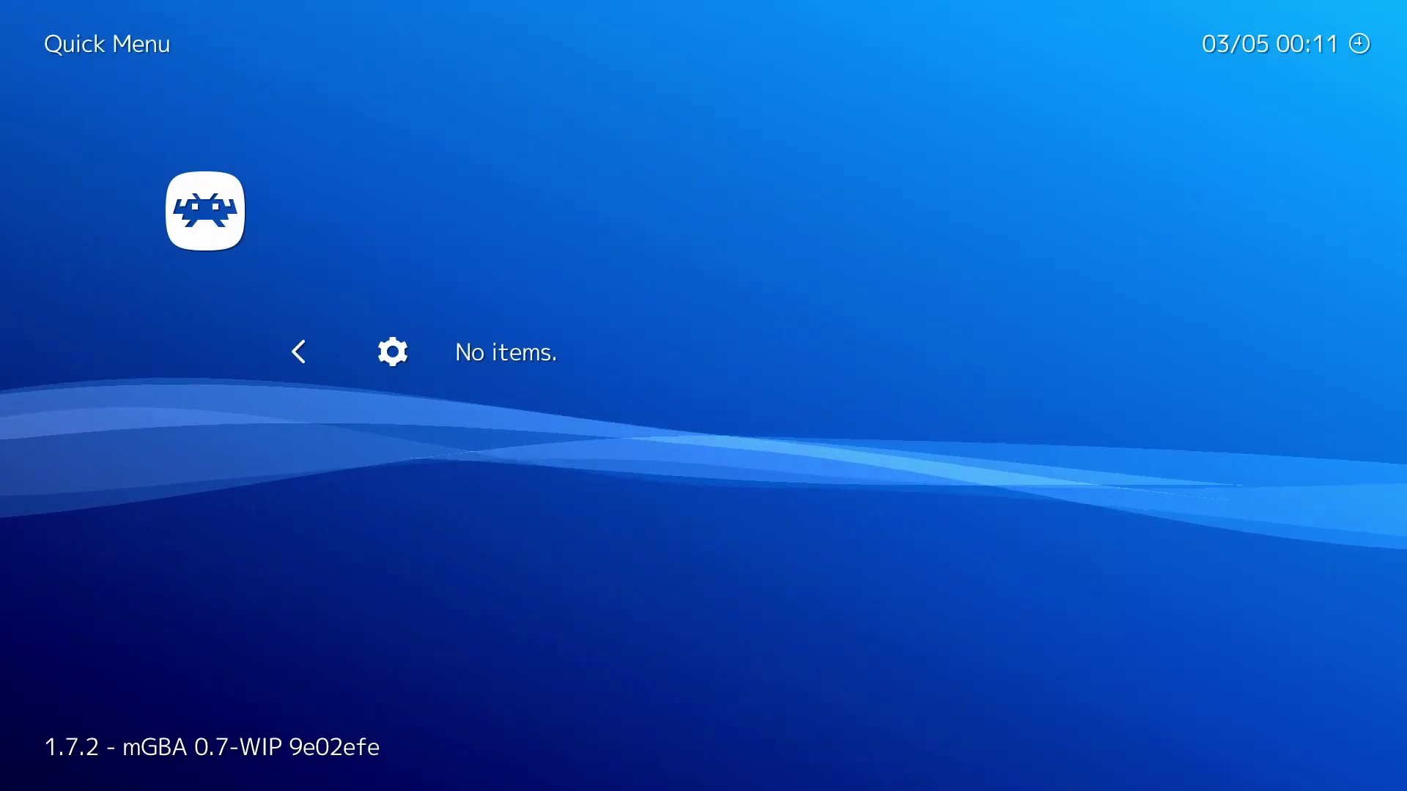
Step: Close the in-game menu and open Load Content's list of storage drives
key("BackSpace")
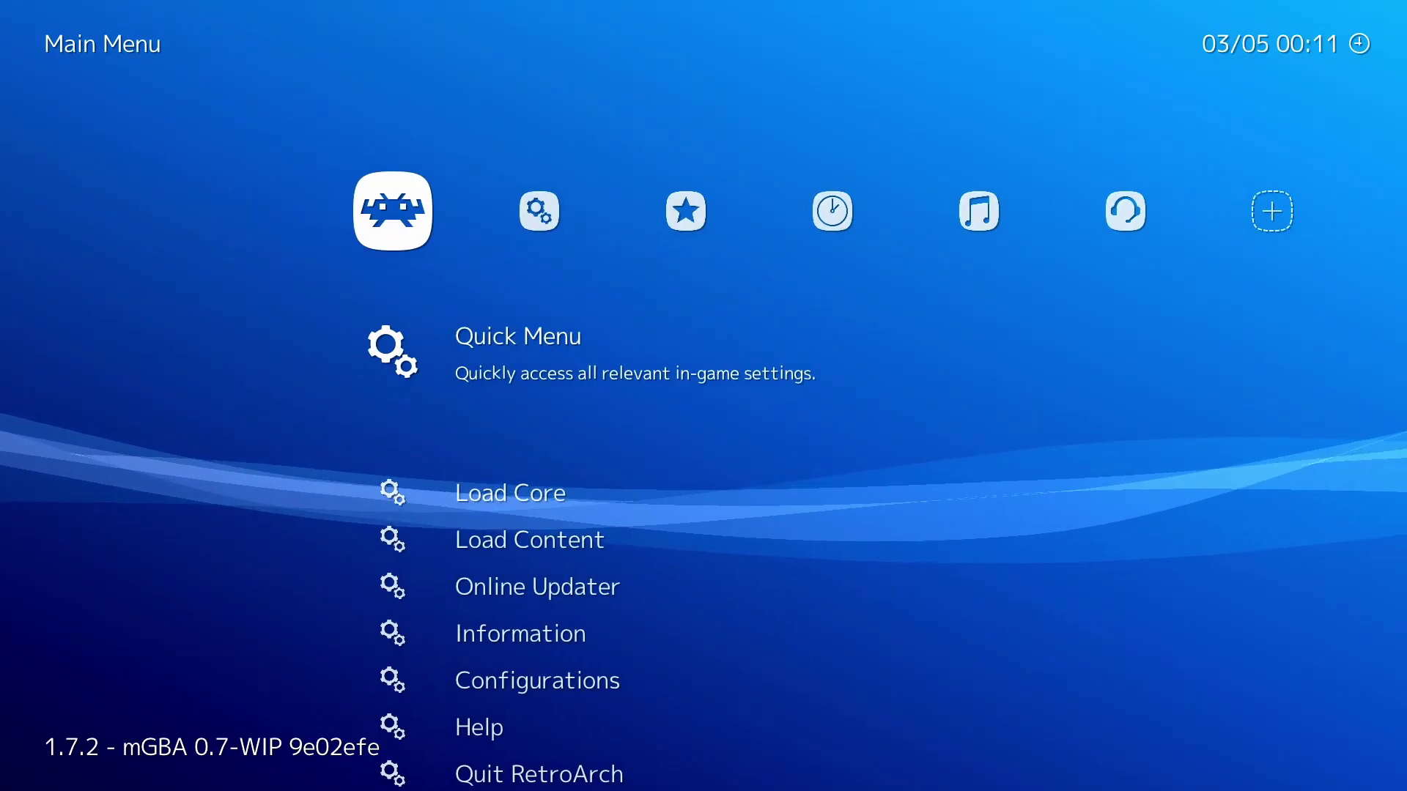
key("Down")
key("Down")
key("Up")
key("Down")
key("Return")
key("Down")
key("Down")
key("Down")
key("Down")
key("Down")
key("Down")
key("Down")
key("Down")
key("Down")
key("Down")
key("Down")
key("Down")
key("Down")
key("Down")
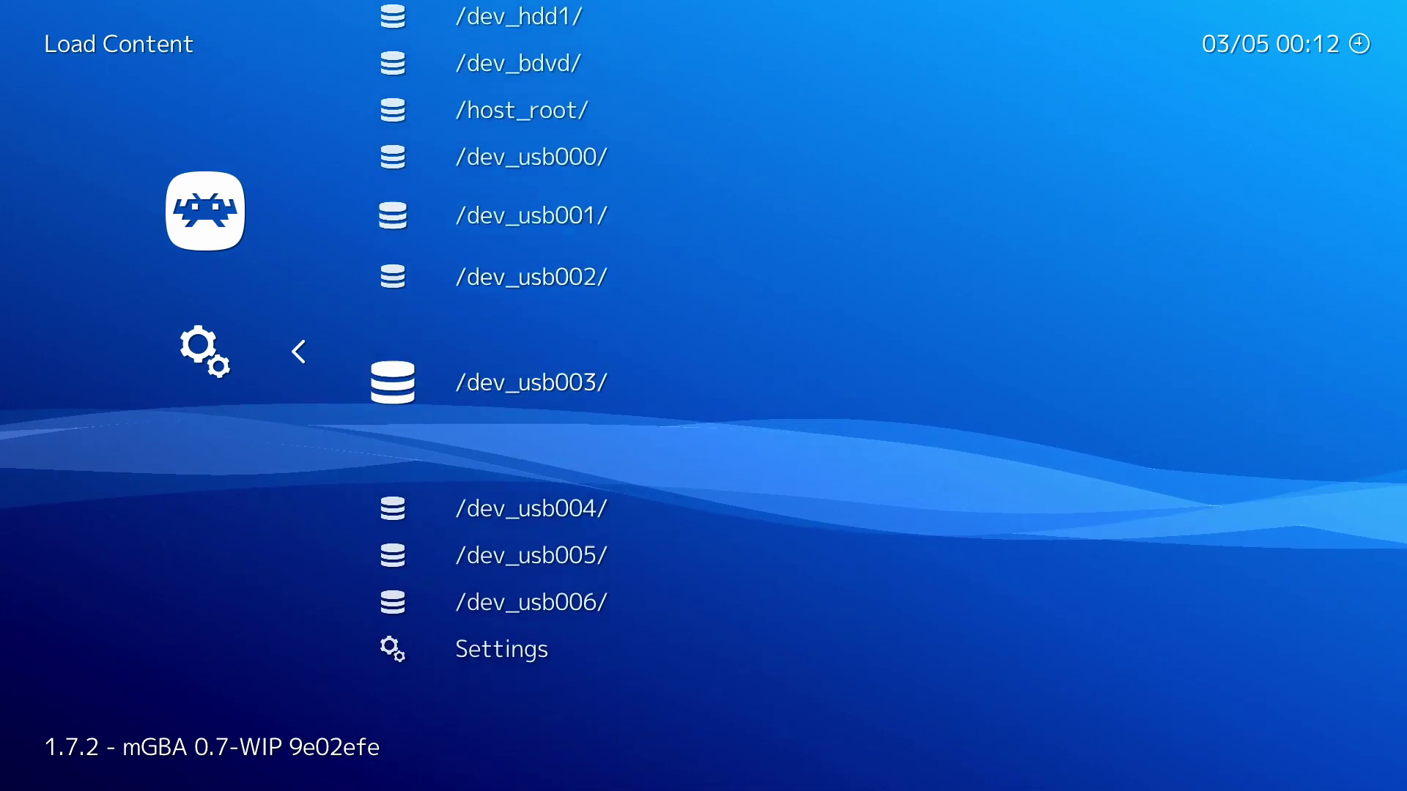
key("Up")
key("Up")
key("Up")
key("Up")
key("Up")
key("Up")
key("Up")
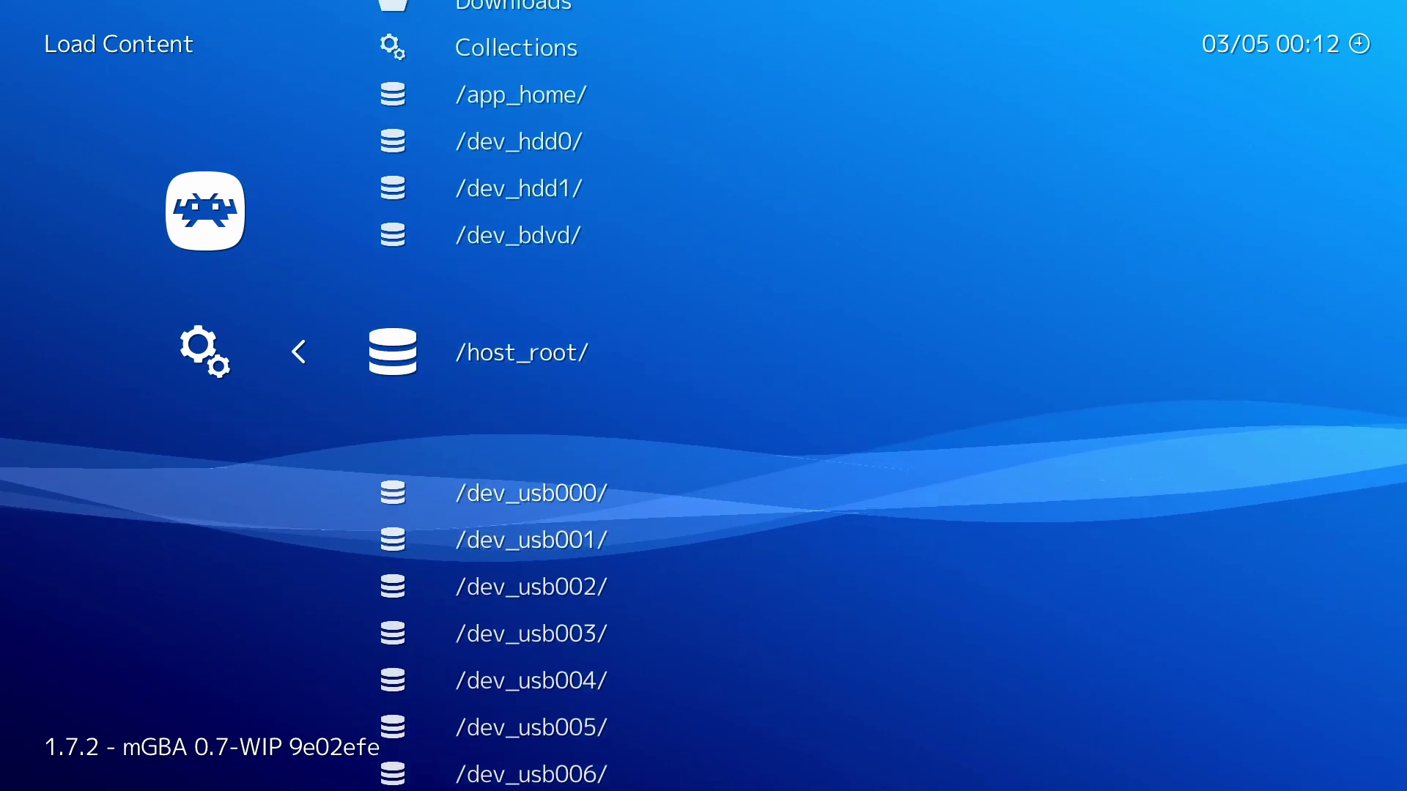
key("Up")
key("Up")
Step: Enter /dev_hdd0/, open the Roms folder and highlight the Genesis folder
key("Return")
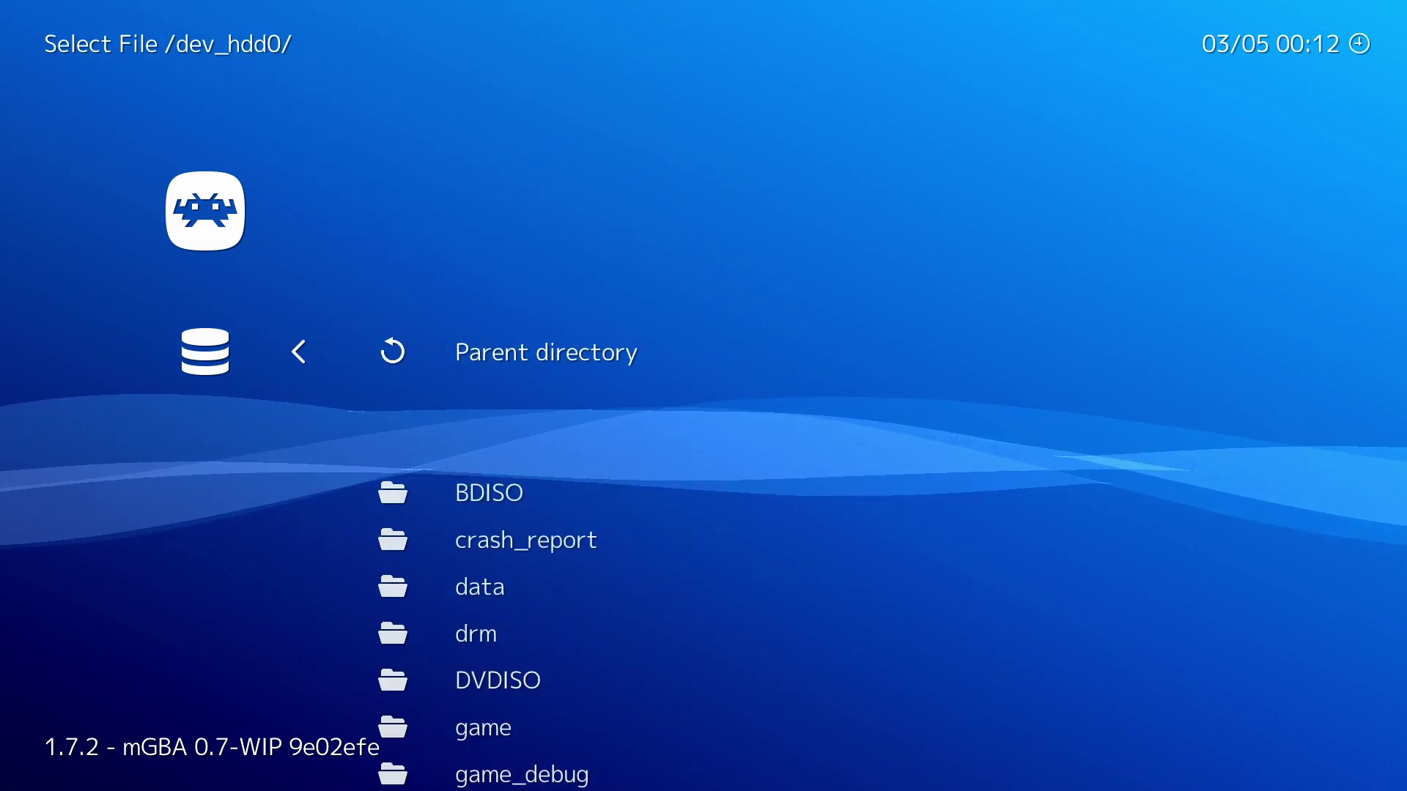
key("Down")
key("Down")
key("Down")
key("Down")
key("Down")
key("Down")
key("Down")
key("Down")
key("Down")
key("Down")
key("Down")
key("Down")
key("Down")
key("Down")
key("Down")
key("Down")
key("Down")
key("Down")
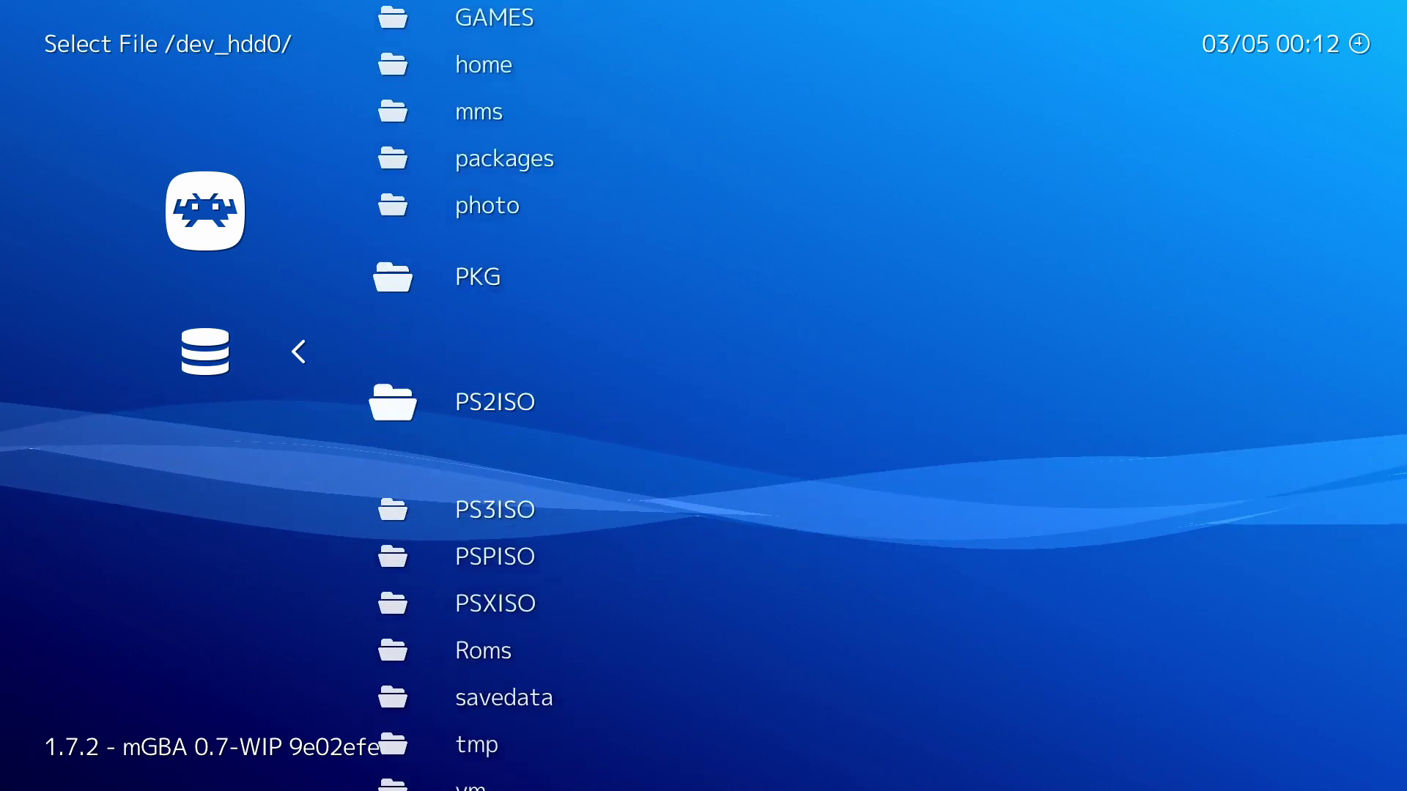
key("Return")
key("Down")
key("Down")
key("Down")
key("Down")
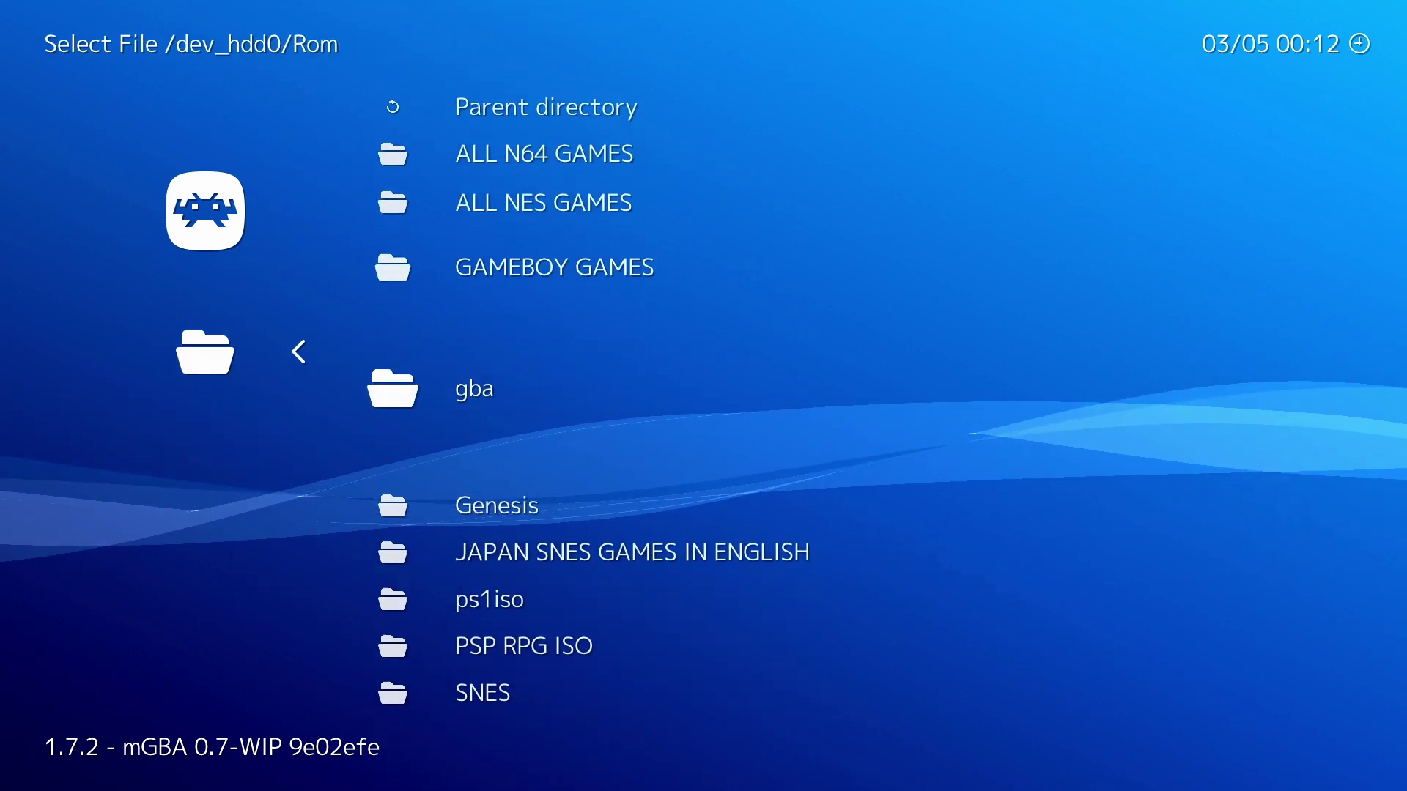
key("Up")
key("Down")
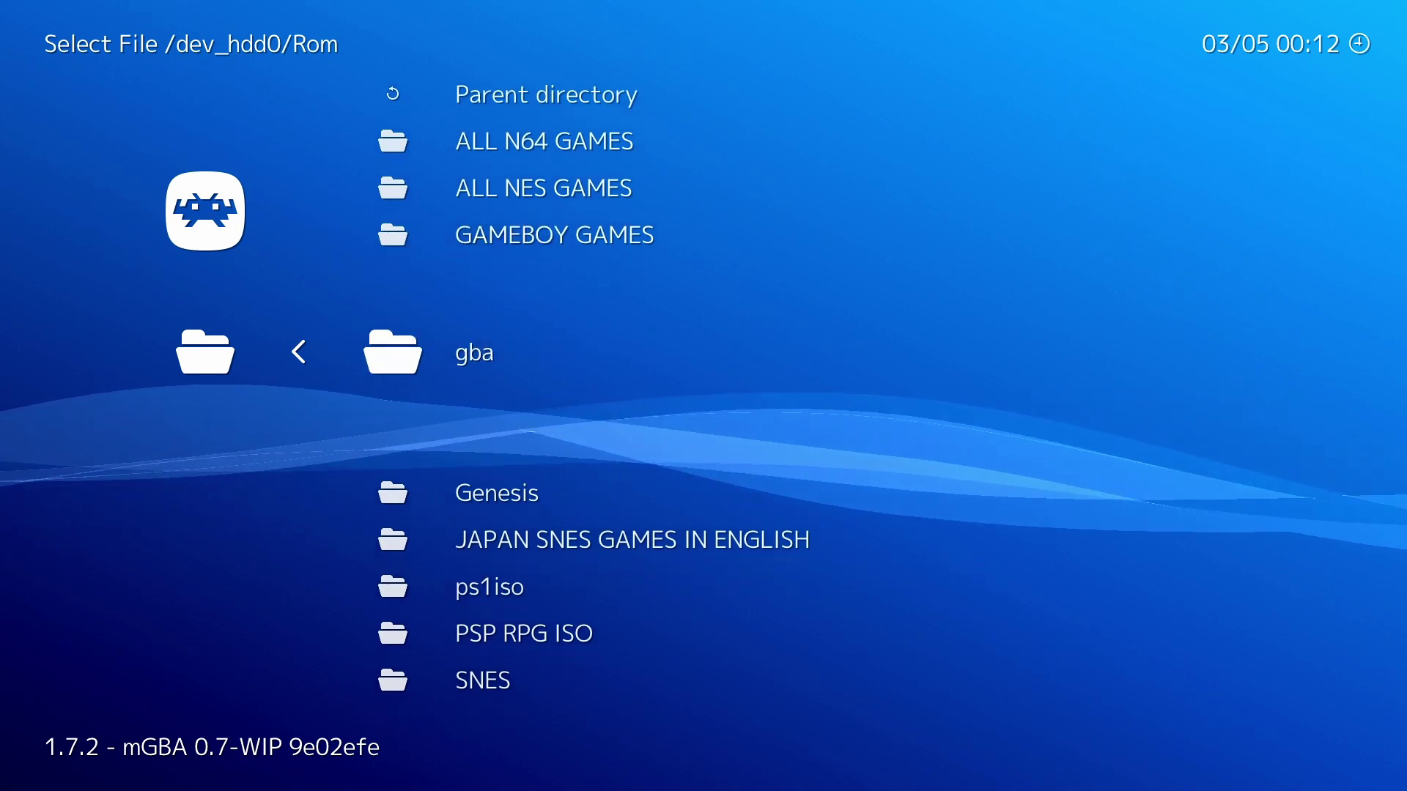
key("Down")
Step: Open the Genesis folder and pick Streets of Rage 2 (U) [!].bin to list suggested cores
key("Return")
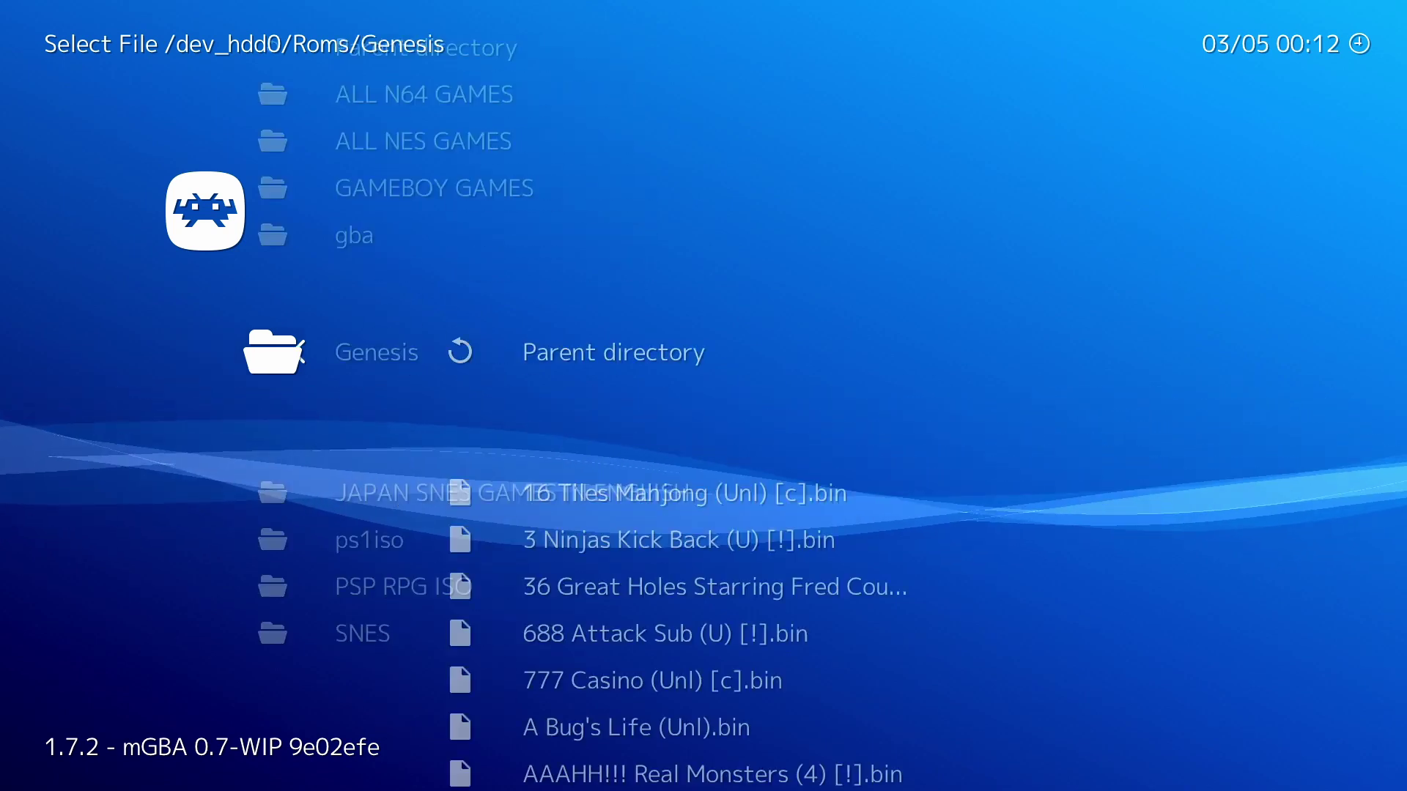
key("Down")
key("Down")
key("Down")
key("Down")
key("Down")
key("Down")
key("Down")
key("Down")
key("Down")
key("Down")
key("Down")
key("Down")
key("Down")
key("Down")
key("Down")
key("Down")
key("Down")
key("Down")
key("Down")
key("Down")
key("Down")
key("Down")
key("Down")
key("Down")
key("Down")
key("Down")
key("Down")
key("Down")
key("Down")
key("Down")
key("Down")
key("Down")
key("Down")
key("Down")
key("Down")
key("Down")
key("Down")
key("Down")
key("Down")
key("Down")
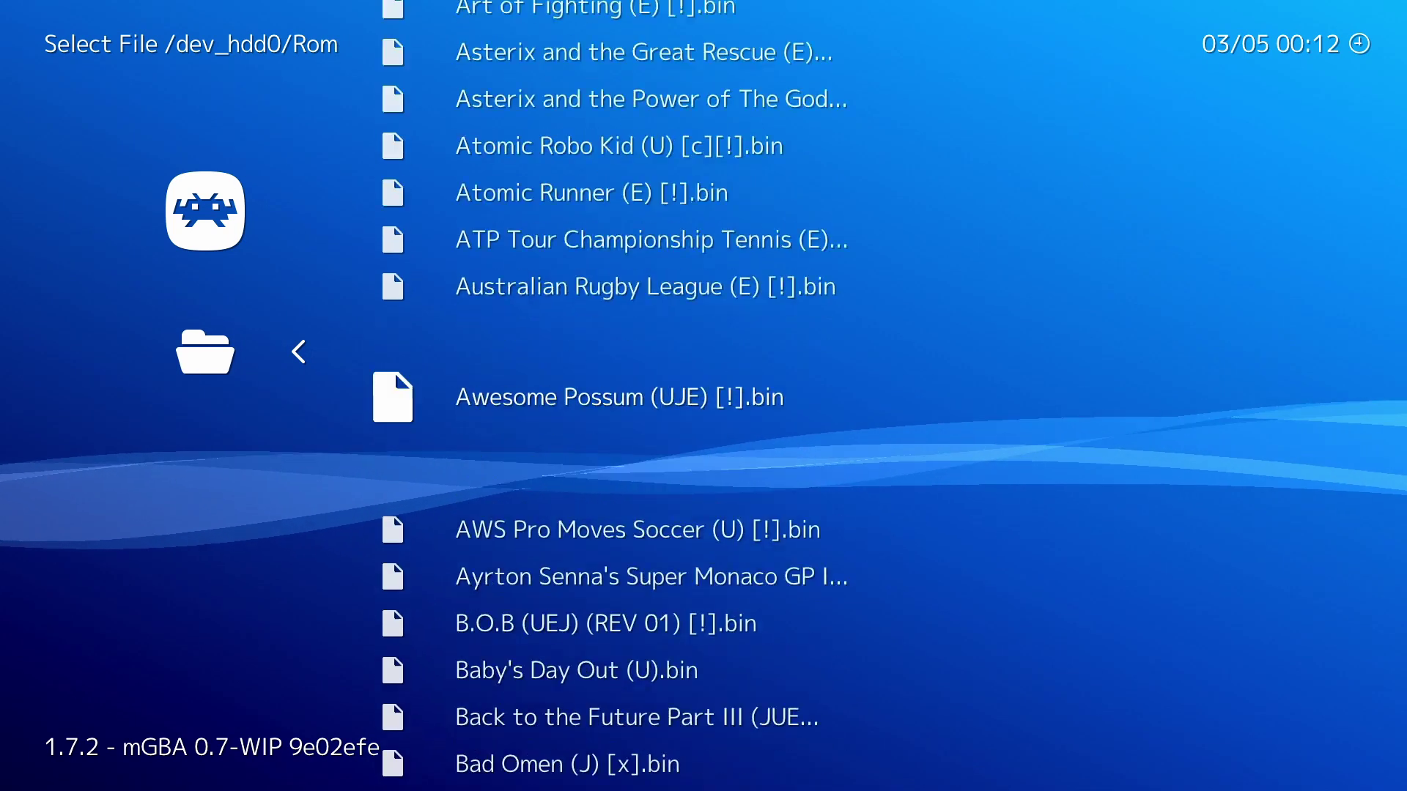
key("Down")
key("Down")
key("Down")
key("Down")
key("Down")
key("Down")
key("Down")
key("Down")
key("Down")
key("Down")
key("Down")
key("Down")
key("Down")
key("Down")
key("Down")
key("Down")
key("Down")
key("Down")
key("Down")
key("Down")
key("Down")
key("Down")
key("Down")
key("Down")
key("Down")
key("Down")
key("Down")
key("Down")
key("Down")
key("Down")
key("Down")
key("Down")
key("Down")
key("Down")
key("Down")
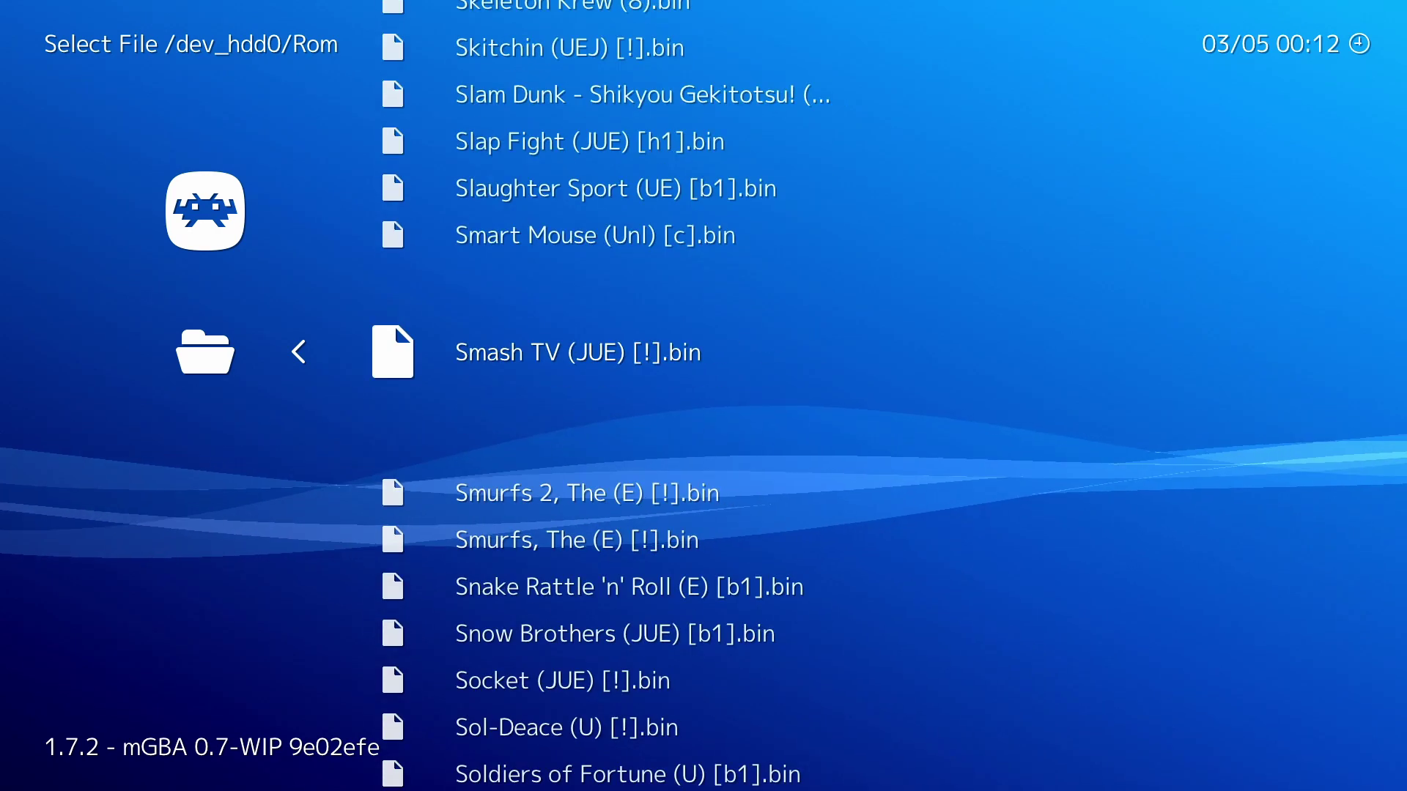
key("Down")
key("Down")
key("Down")
key("Down")
key("Down")
key("Down")
key("Down")
key("Down")
key("Down")
key("Down")
key("Down")
key("Down")
key("Down")
key("Down")
key("Down")
key("Down")
key("Down")
key("Down")
key("Down")
key("Down")
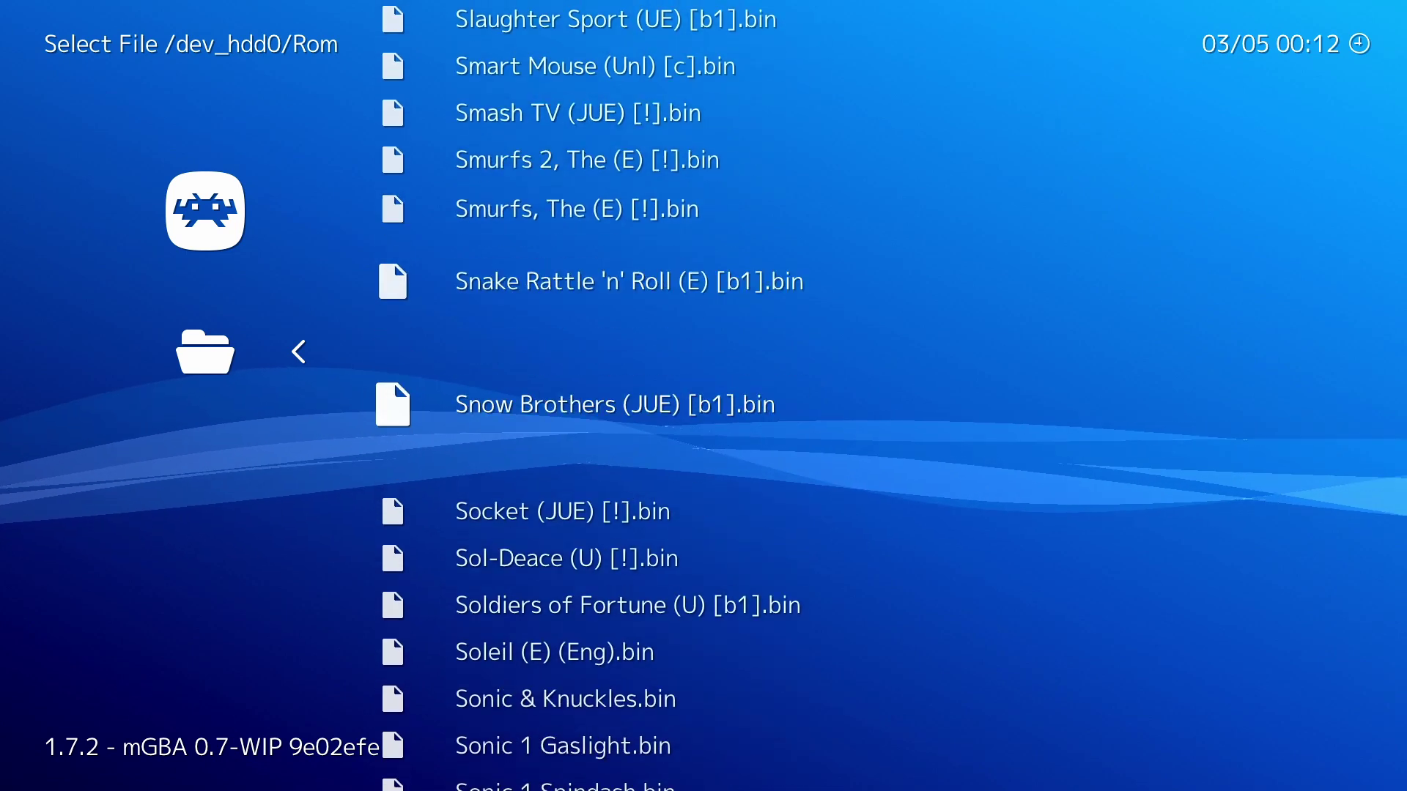
key("Down")
key("Down")
key("Down")
key("Down")
key("Down")
key("Down")
key("Down")
key("Down")
key("Down")
key("Down")
key("Down")
key("Down")
key("Down")
key("Down")
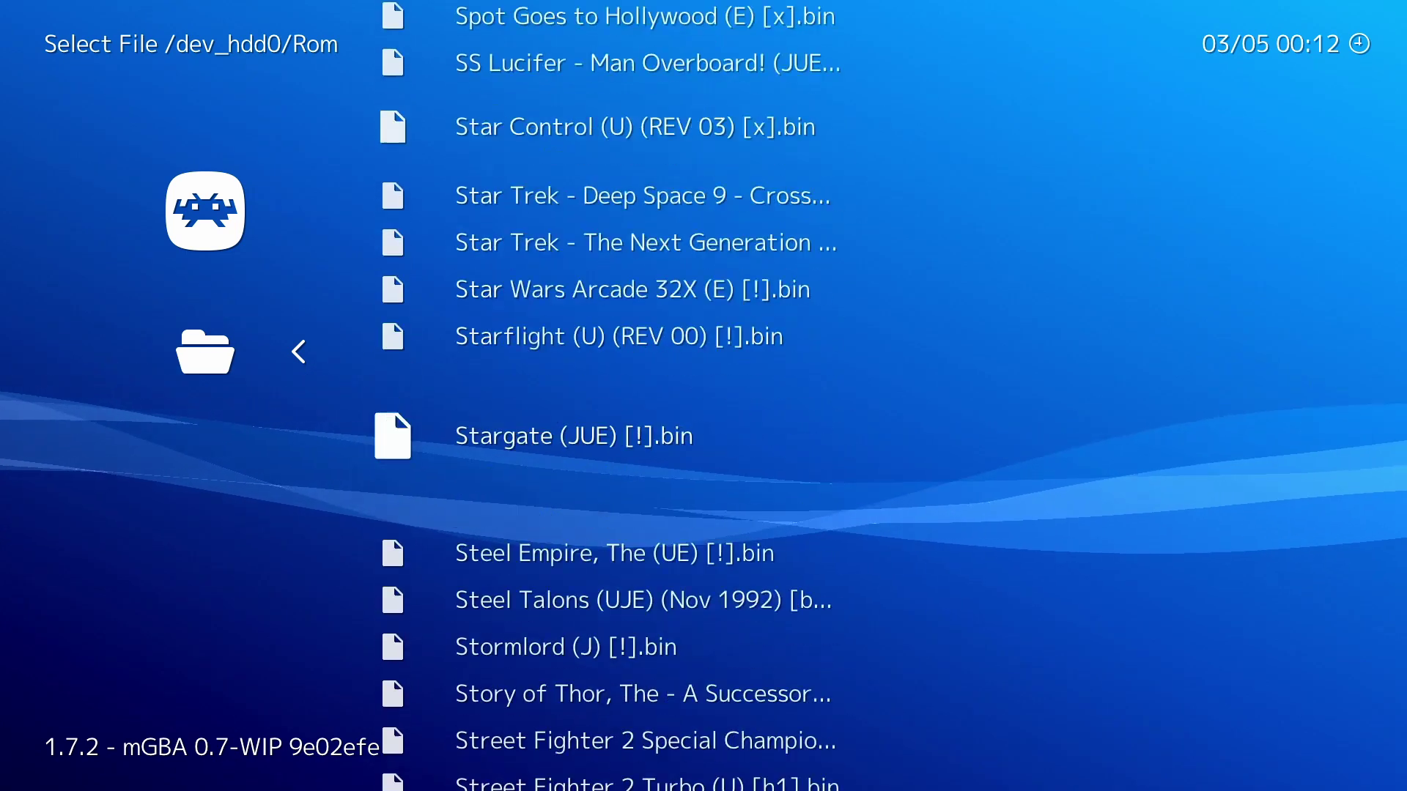
key("Down")
key("Down")
key("Down")
key("Down")
key("Down")
key("Down")
key("Down")
key("Down")
key("Down")
key("Down")
key("Up")
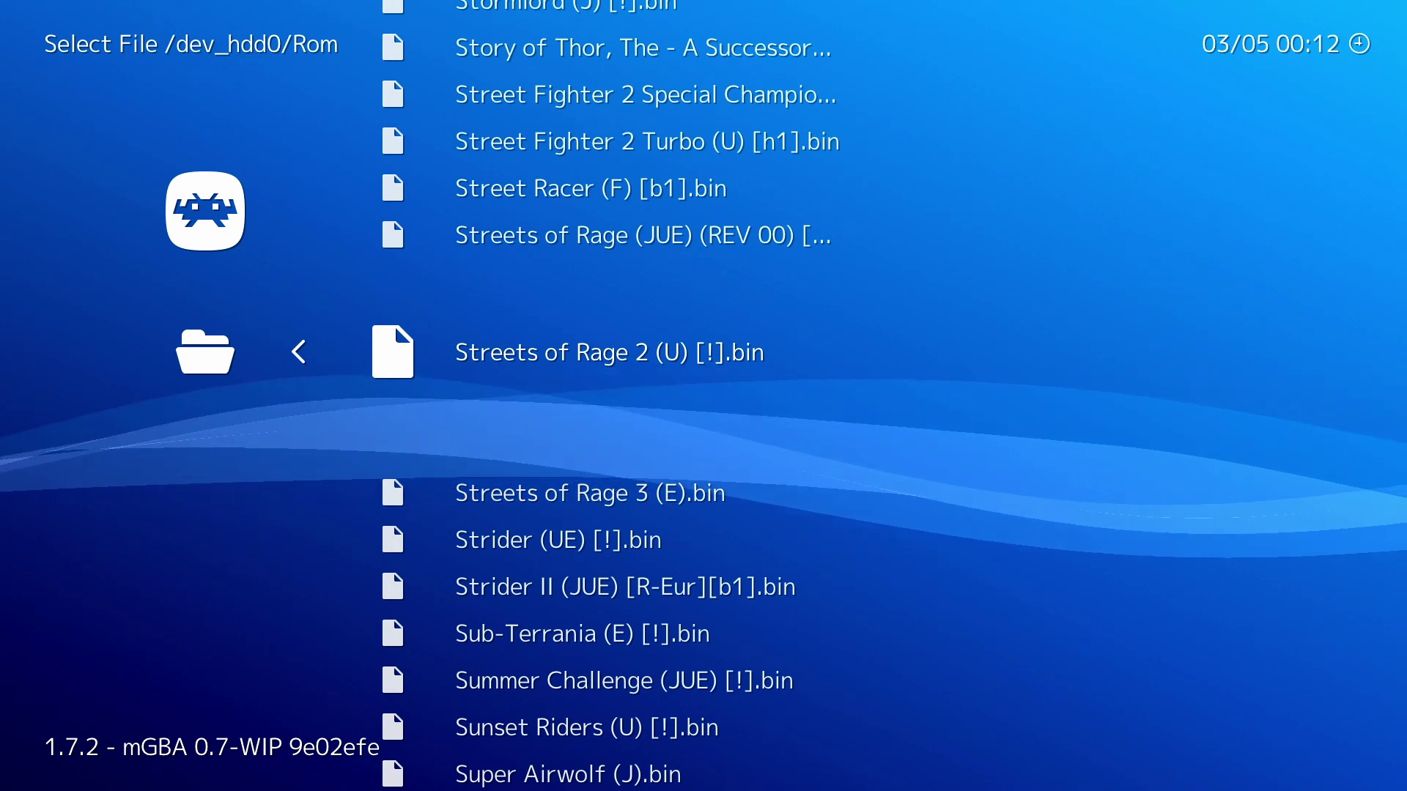
key("Return")
Step: Run the game on Genesis Plus GX and start a 1 PLAYER game from the title screen
key("Down")
key("Down")
key("Down")
key("Down")
key("Down")
key("Down")
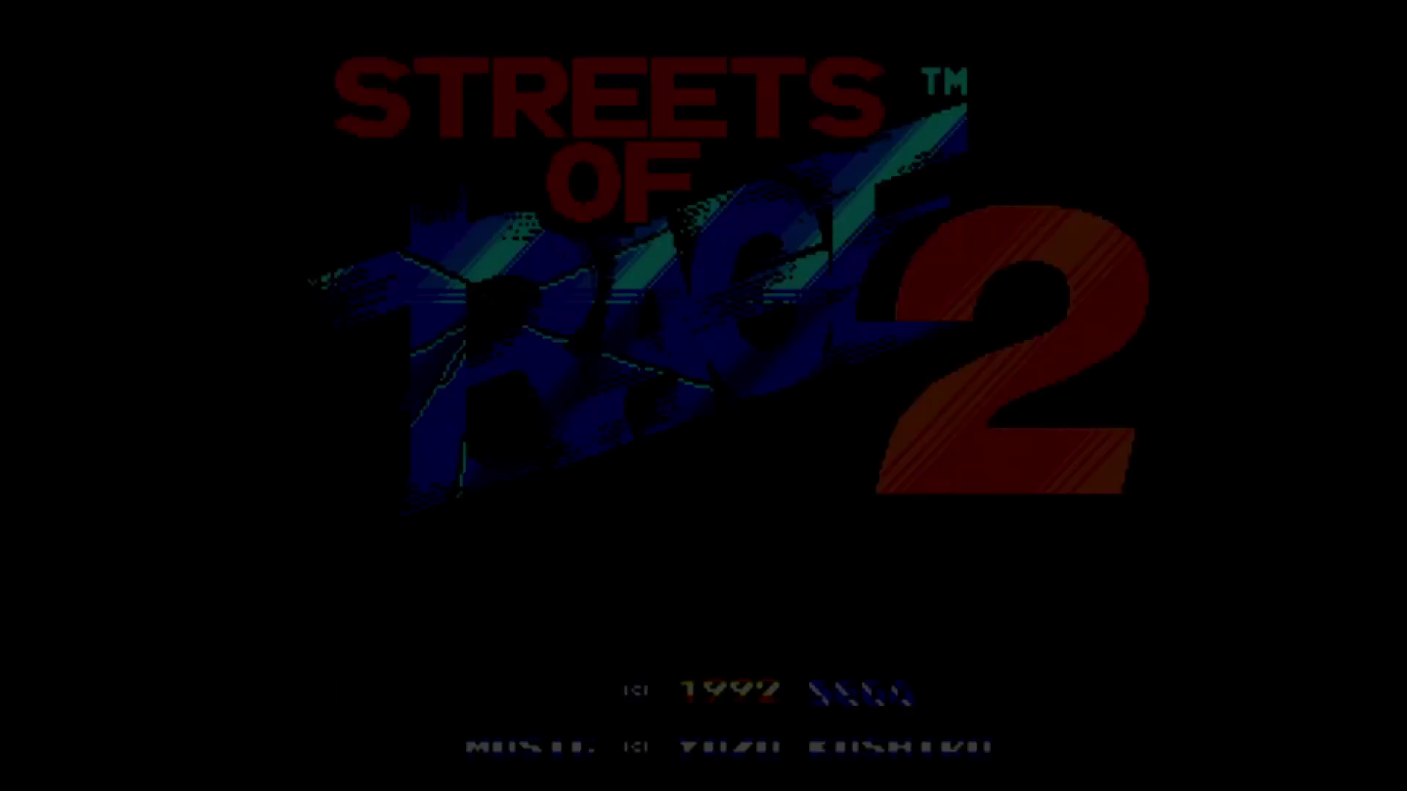
key("Return")
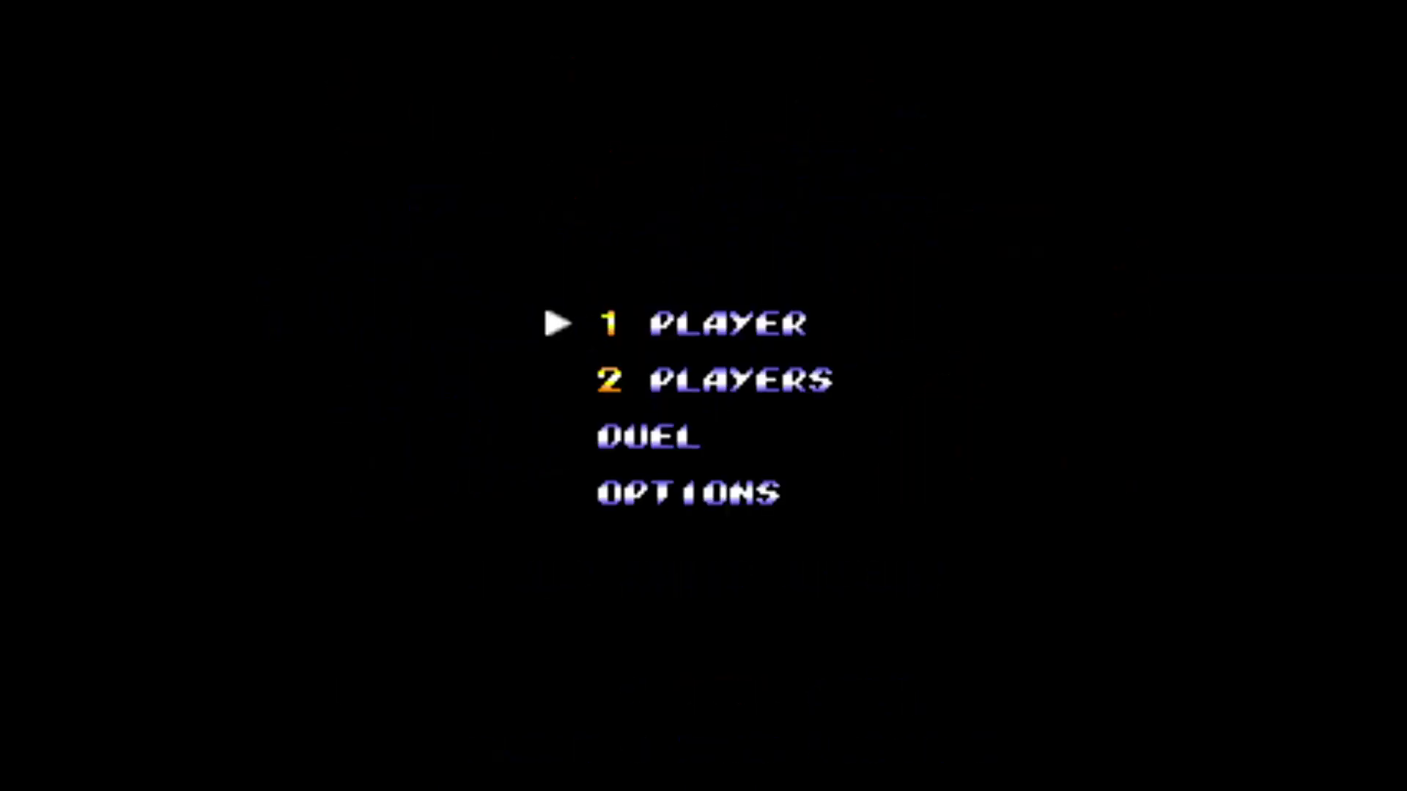
key("Return")
Step: Browse the fighters at SELECT PLAYER and settle on Axel
key("Left")
key("Right")
key("Right")
key("Right")
key("Right")
key("Left")
key("Left")
key("Left")
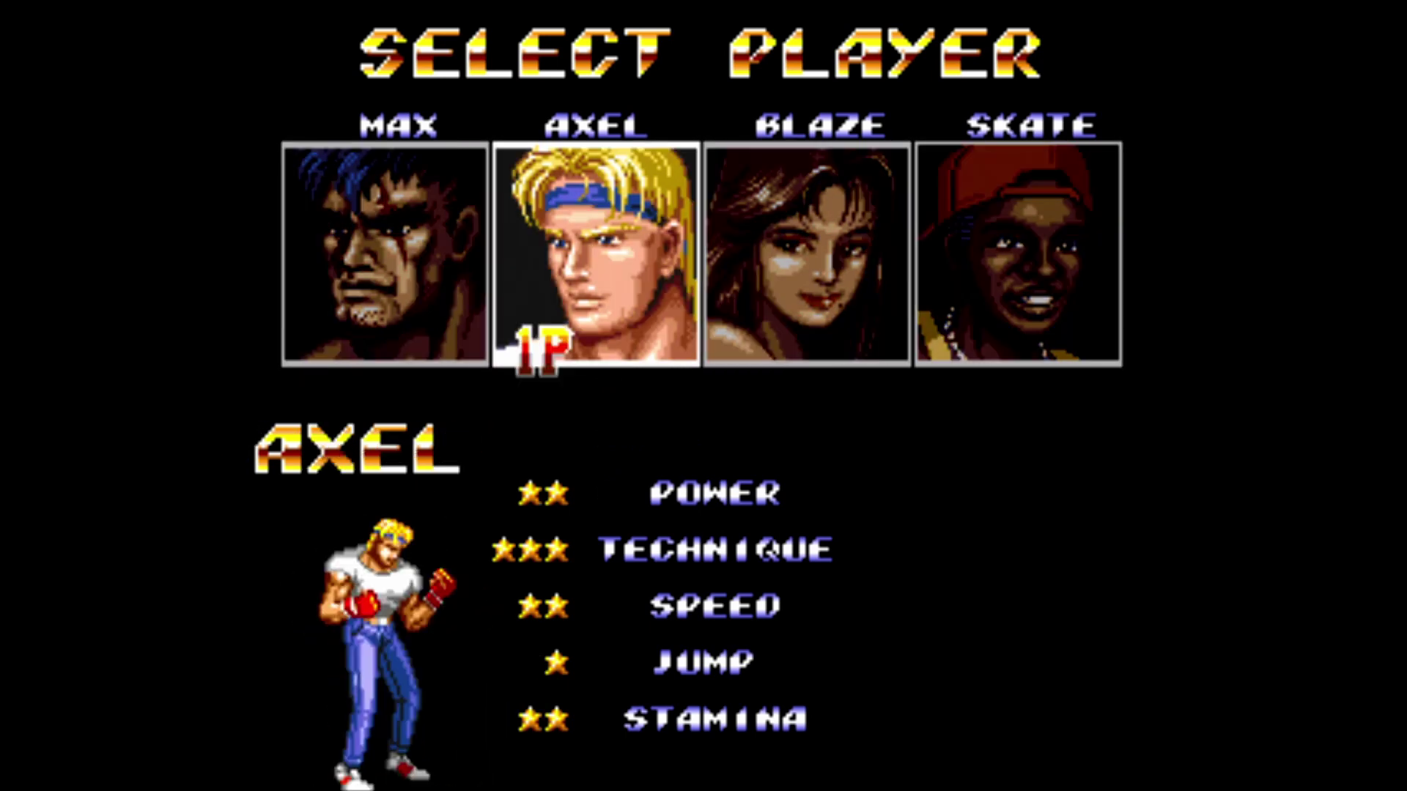
key("Right")
key("Left")
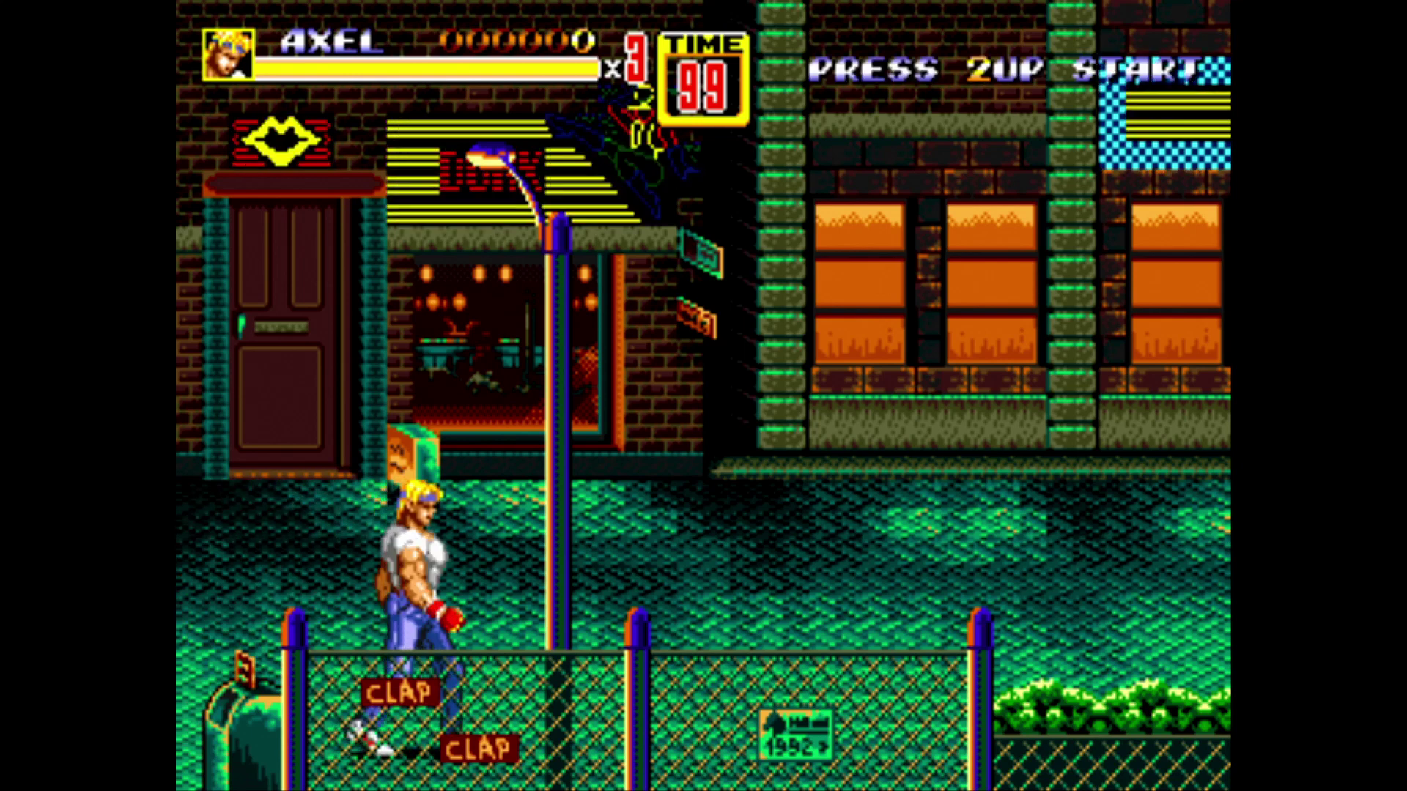
Step: Walk Axel into the first thugs, uppercutting and punching them, then advance toward the Heaven club
key("Right")
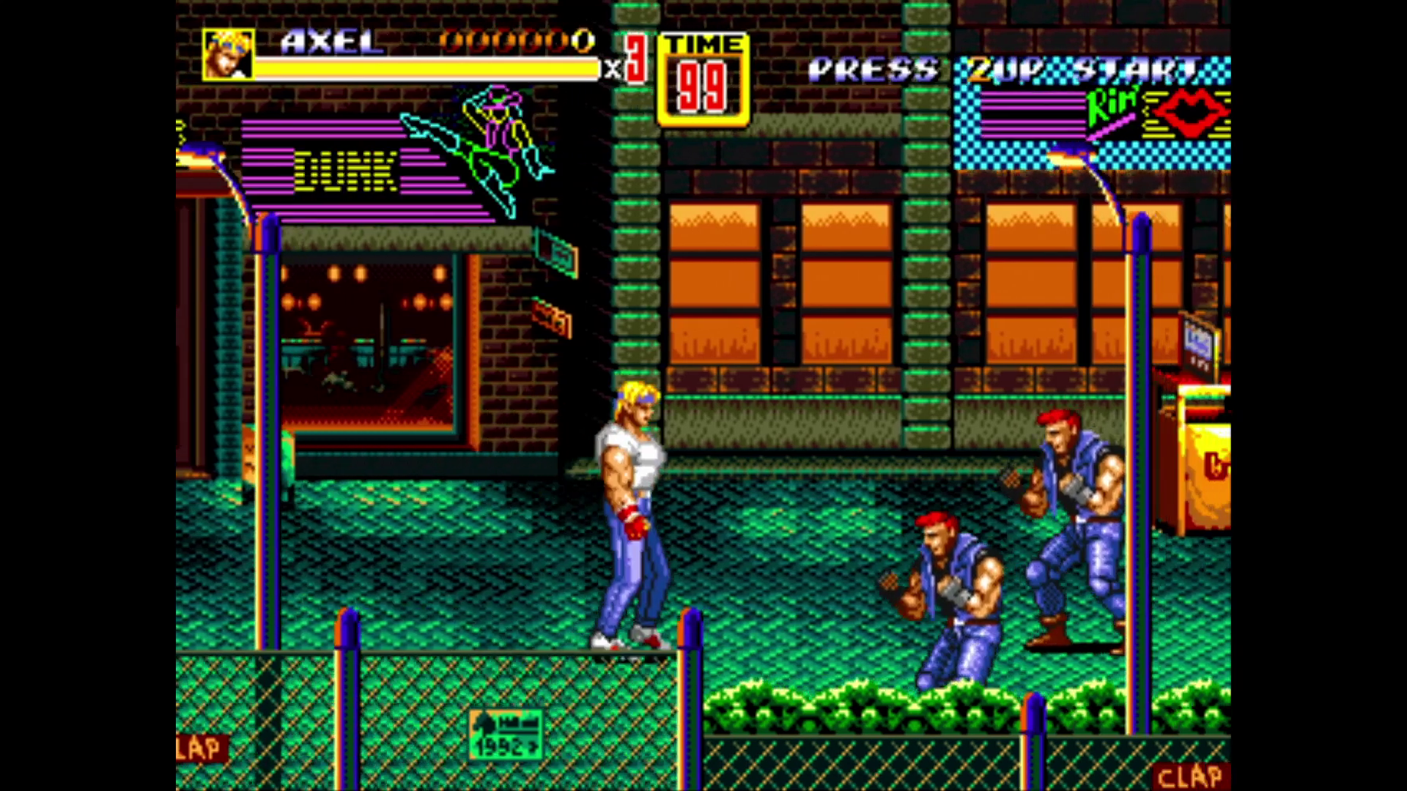
key("Right")
key("Right")
key("x")
key("x")
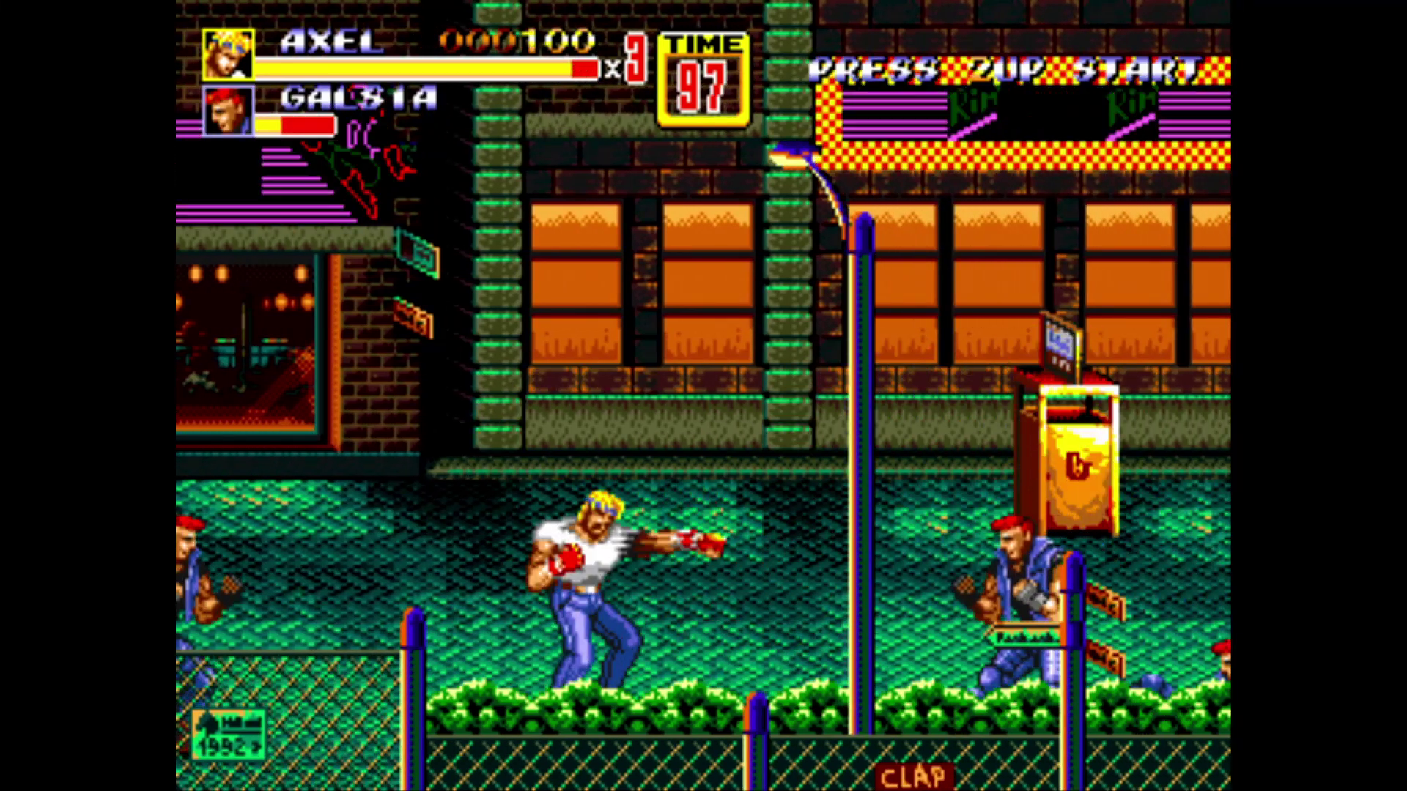
key("x")
key("x")
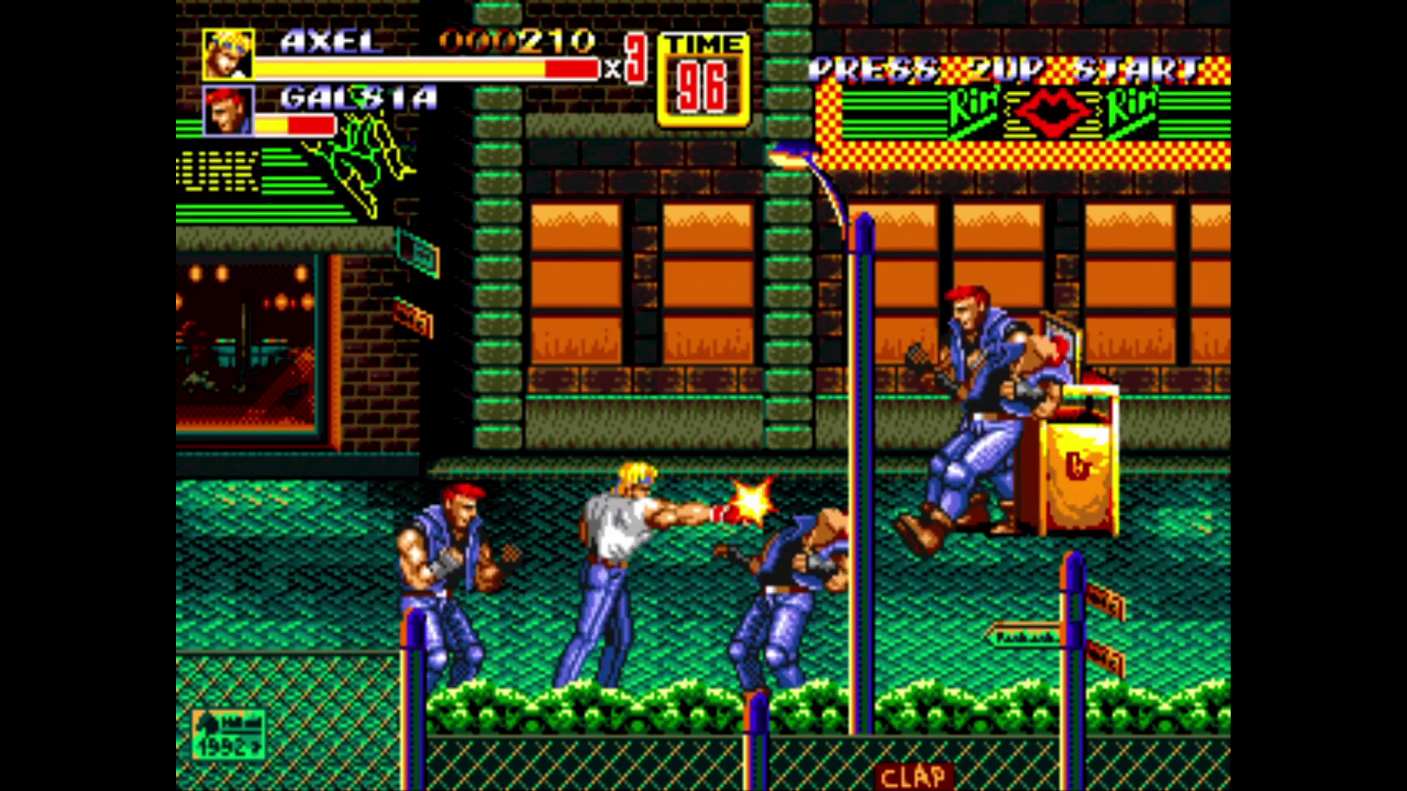
key("x")
key("x")
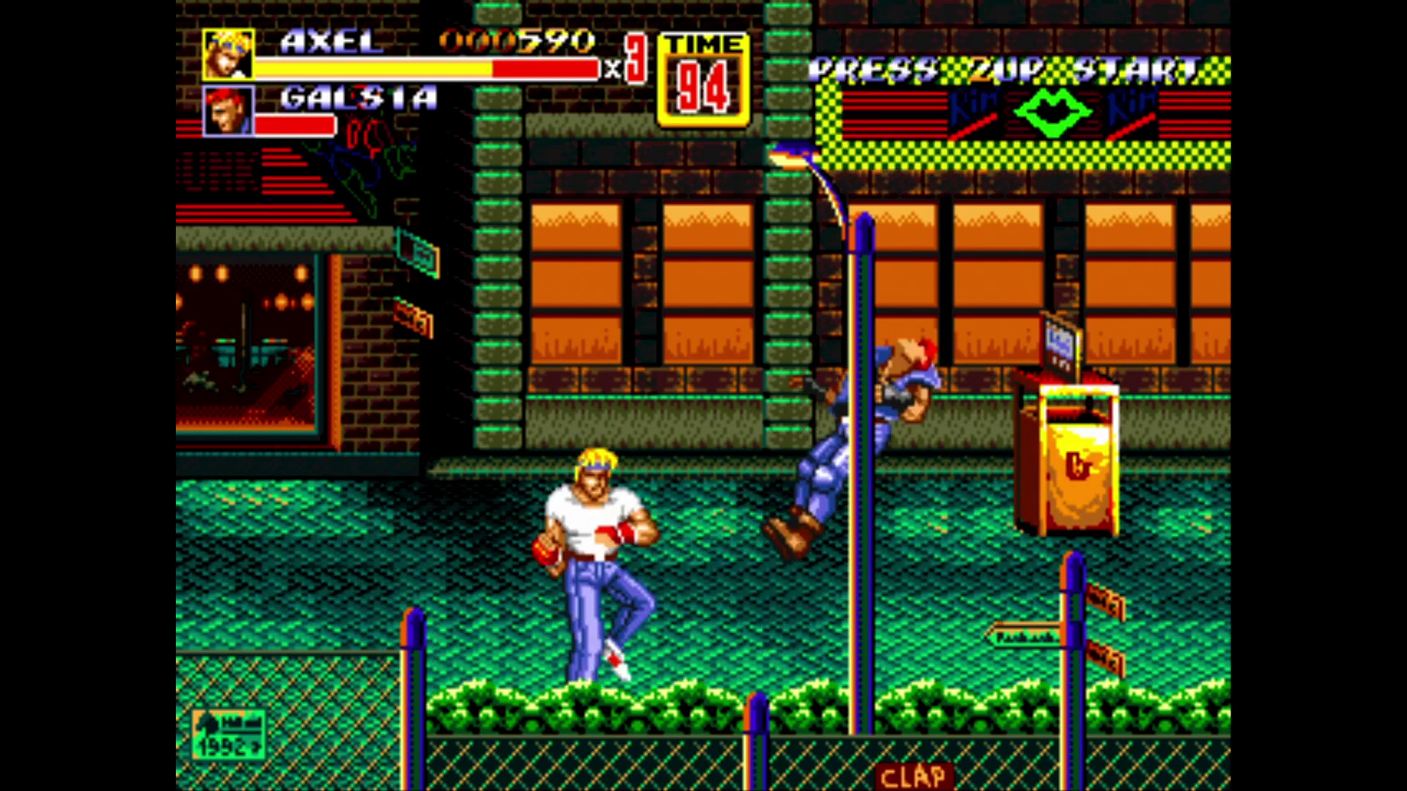
key("Right")
key("Up")
key("x")
key("Right")
Step: Vault over, jump-kick and throw the Galsia and Signal thugs, bringing the score to 2670
key("Left")
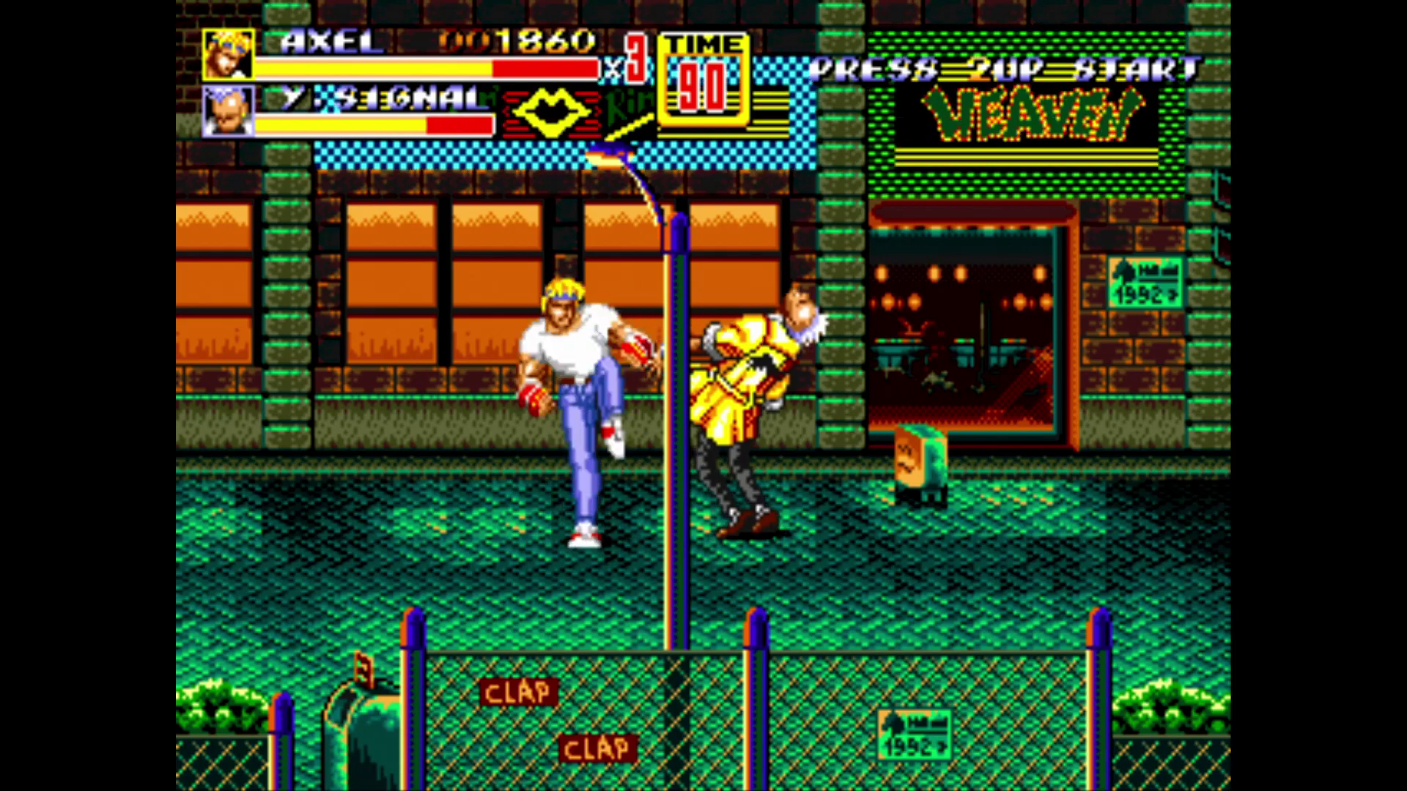
key("Right")
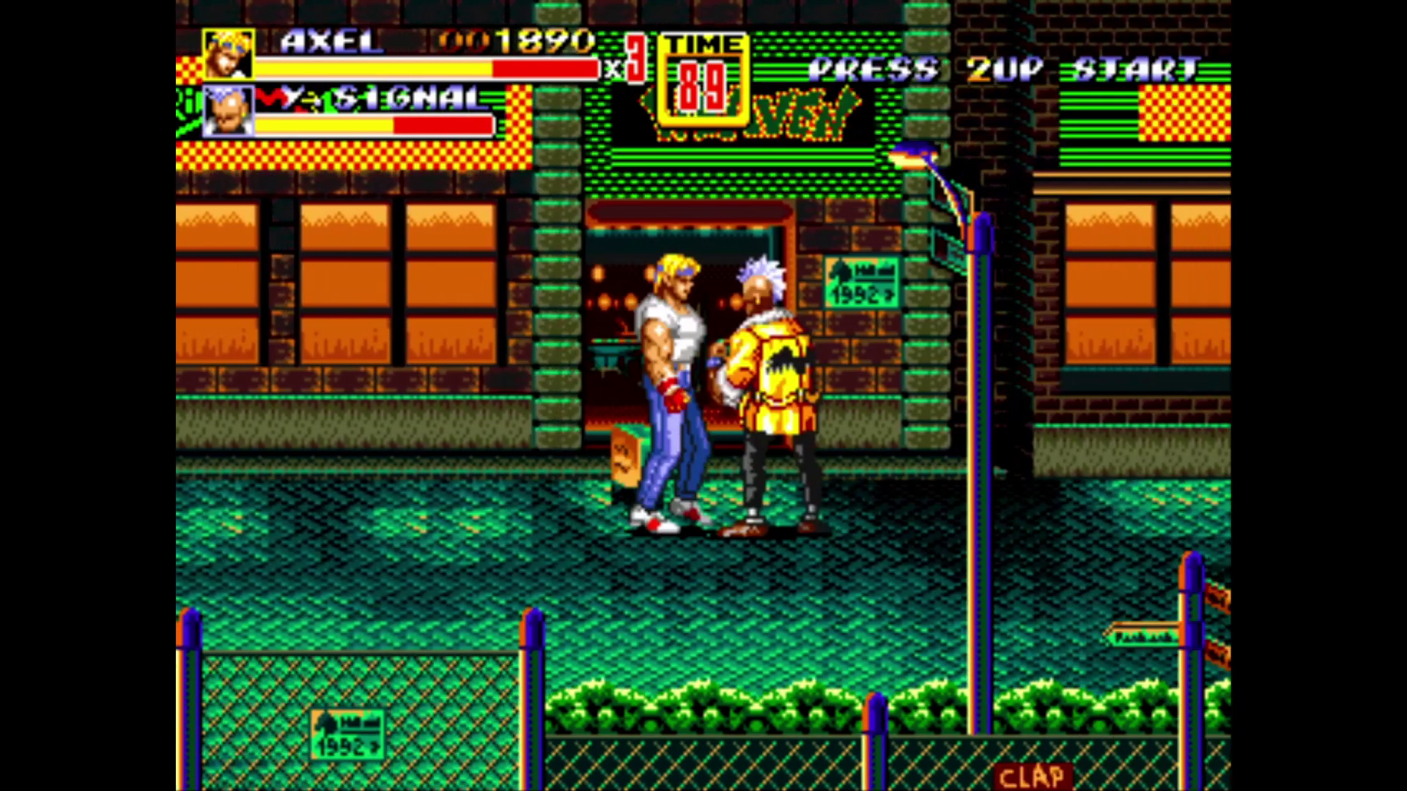
key("c")
key("Right")
key("x")
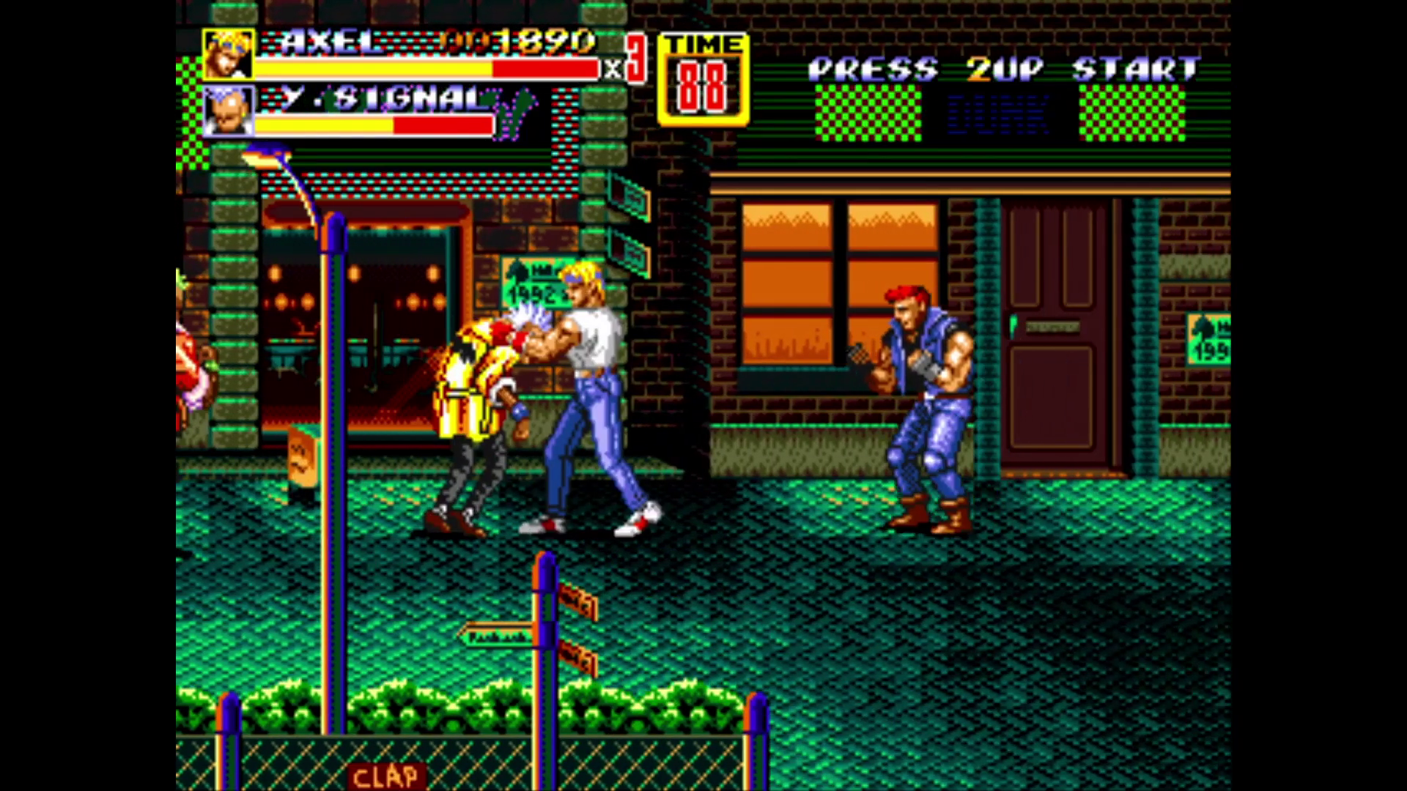
key("c")
key("x")
key("Right")
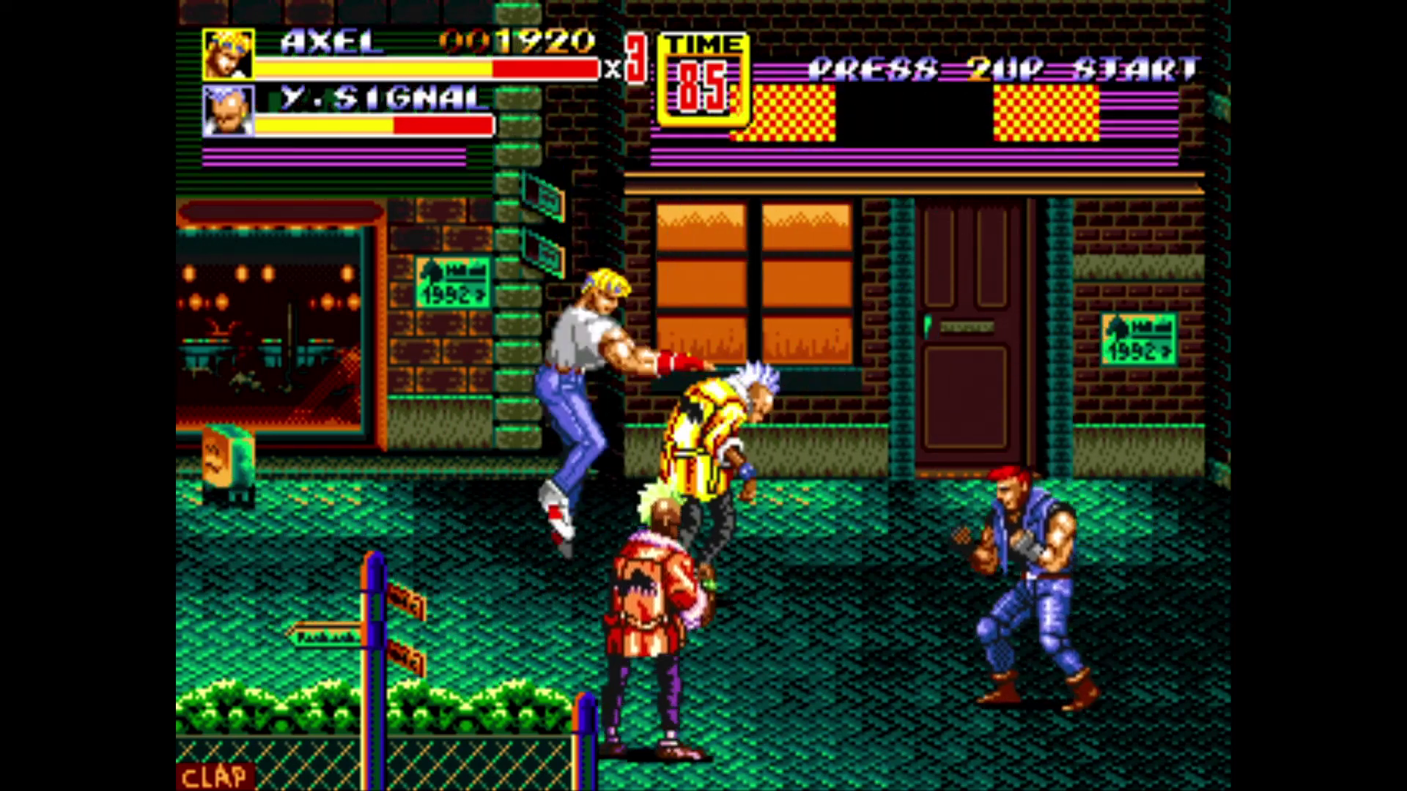
key("x")
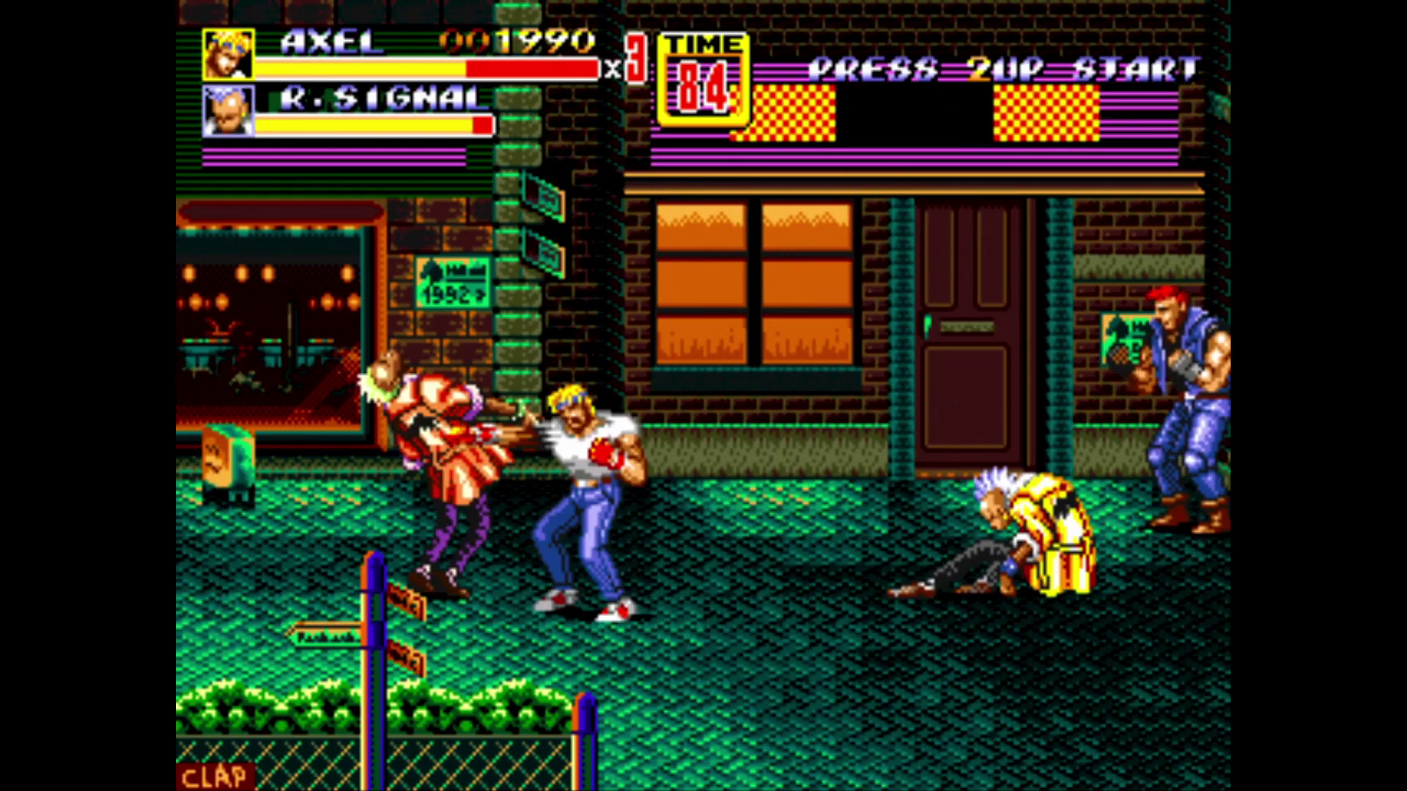
key("x")
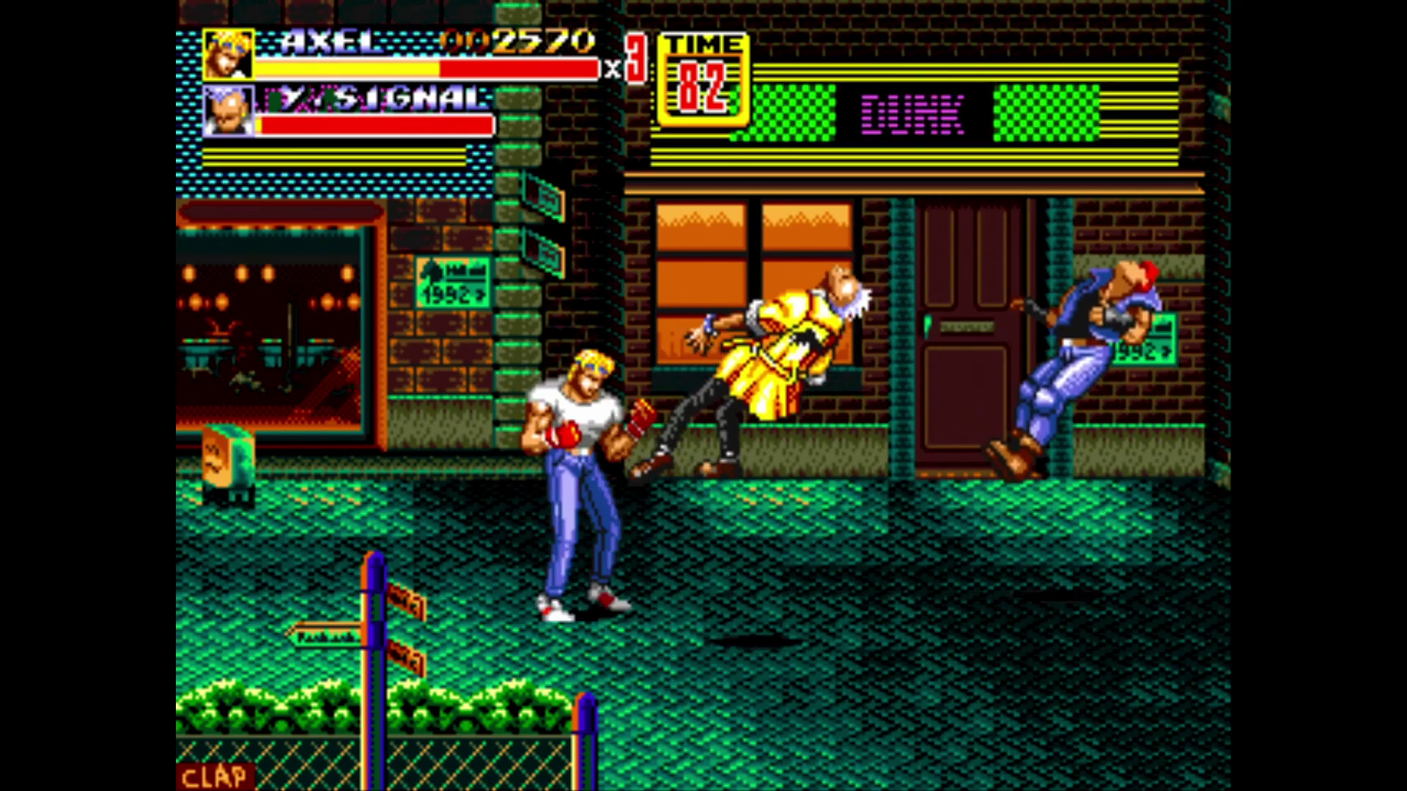